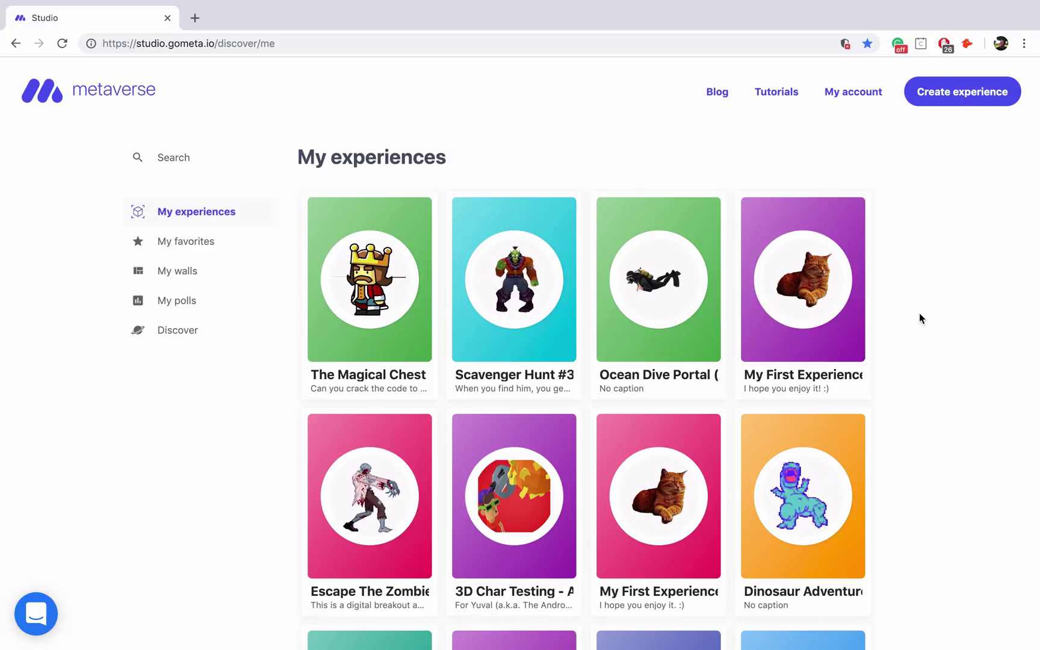
Step: Create a new experience from My experiences to get a storyboard with Scene 1
{"action": "left_click", "coordinate": [943, 98]}
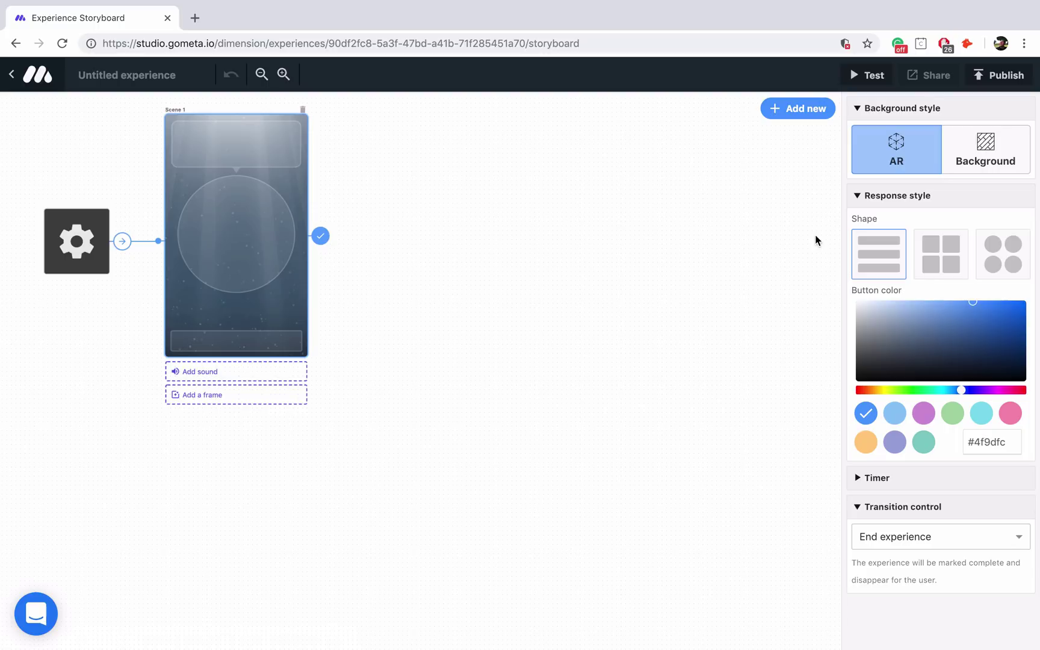
Step: Give Scene 1 a flat blue-violet gradient background
{"action": "left_click", "coordinate": [1006, 157]}
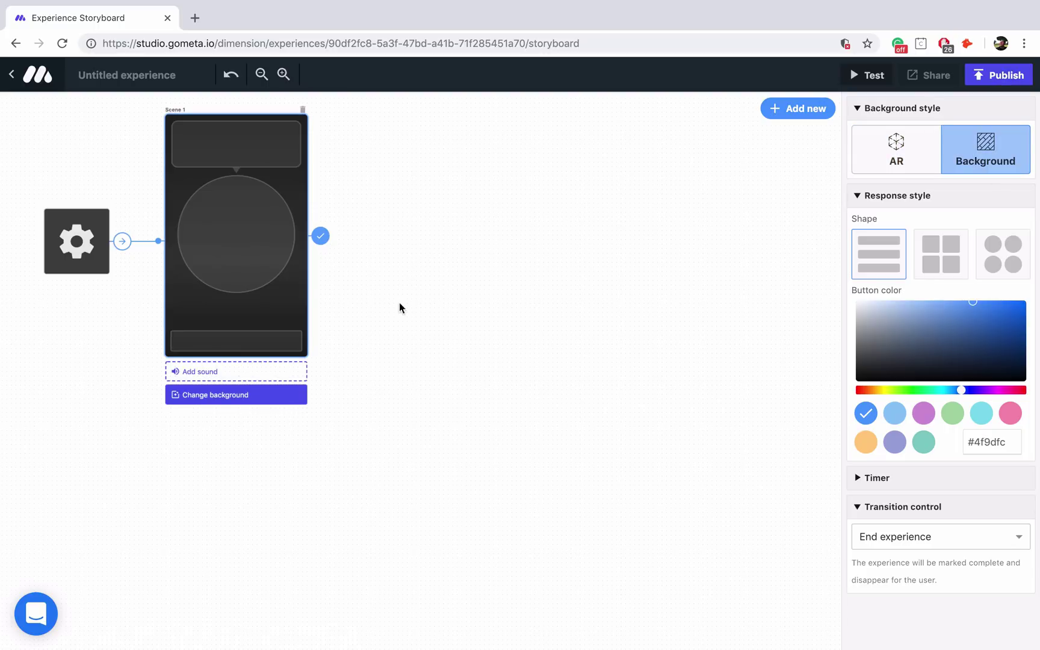
{"action": "left_click", "coordinate": [260, 396]}
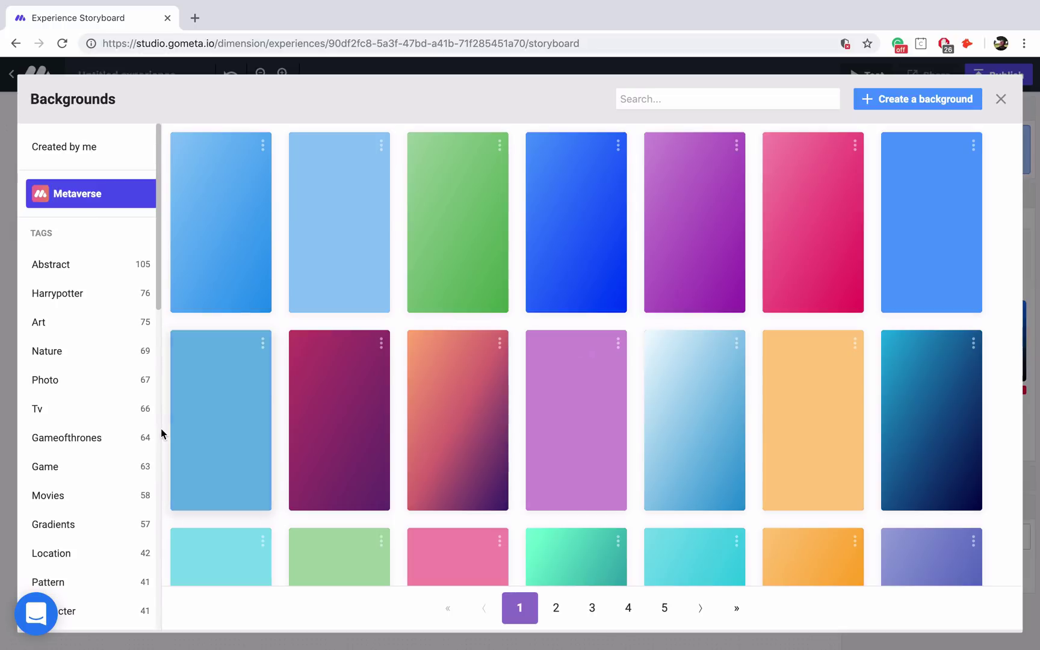
{"action": "left_click", "coordinate": [83, 535]}
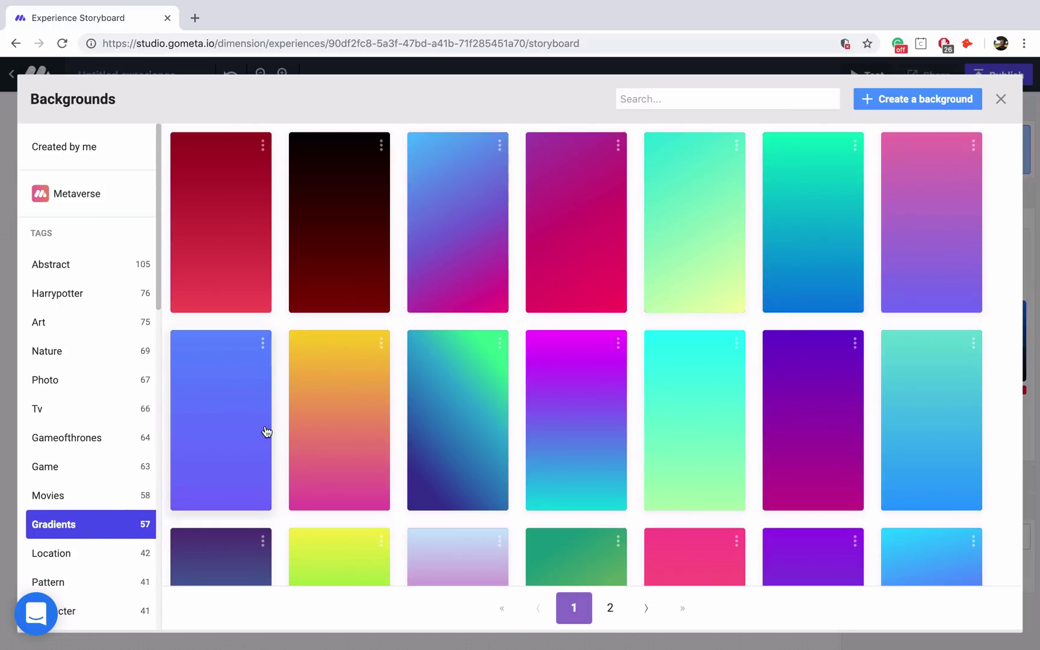
{"action": "left_click", "coordinate": [235, 428]}
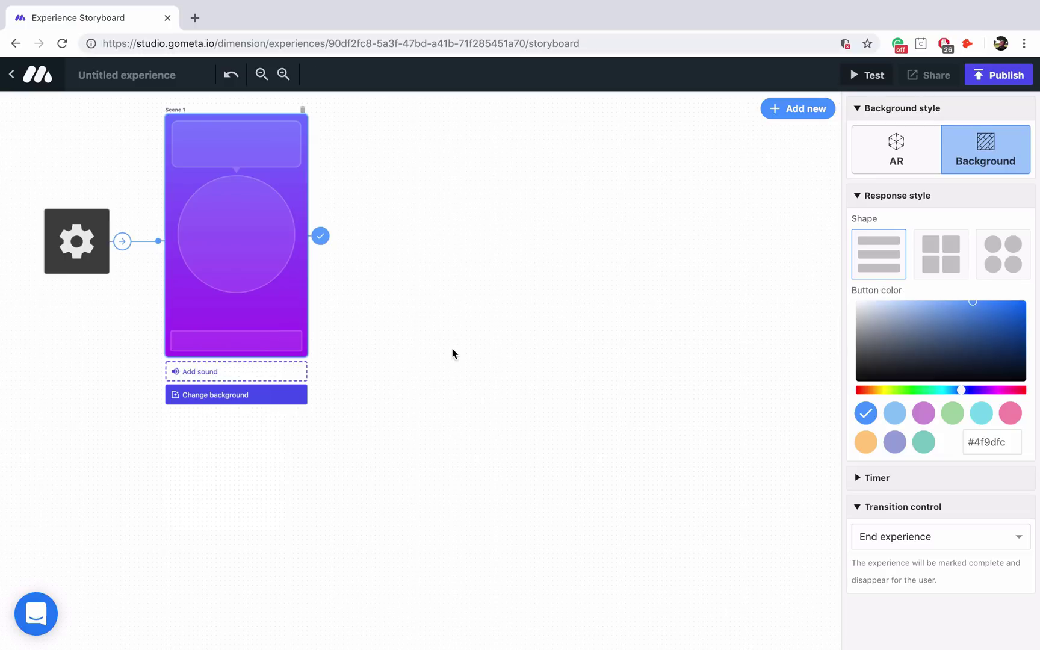
Step: Place the cartoon panda character in Scene 1
{"action": "left_click", "coordinate": [256, 256]}
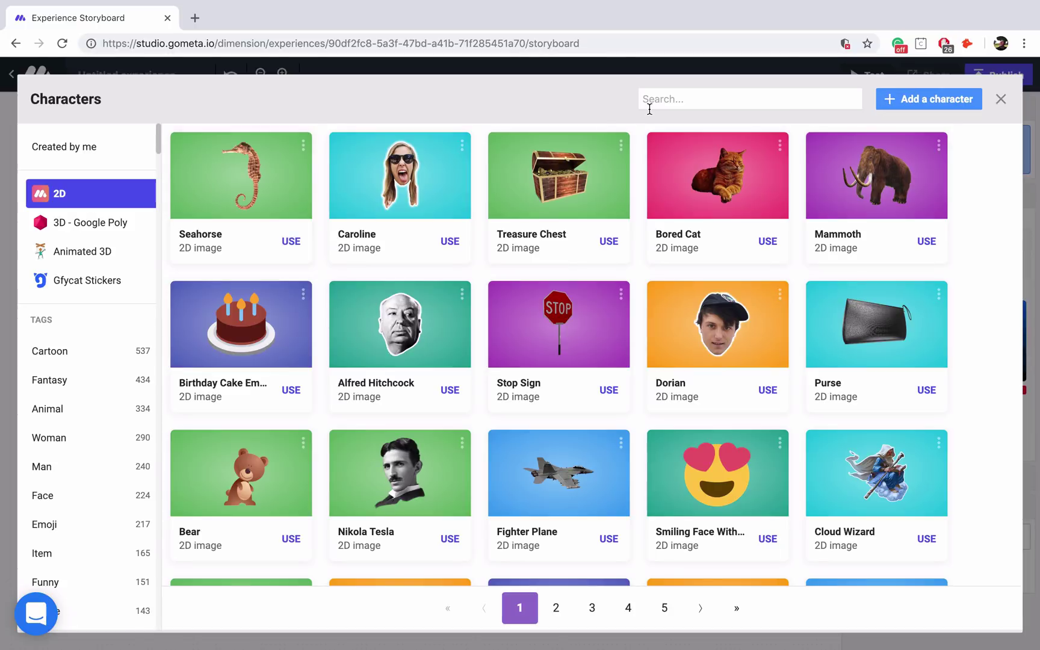
{"action": "left_click", "coordinate": [655, 101]}
{"action": "type", "text": "panda"}
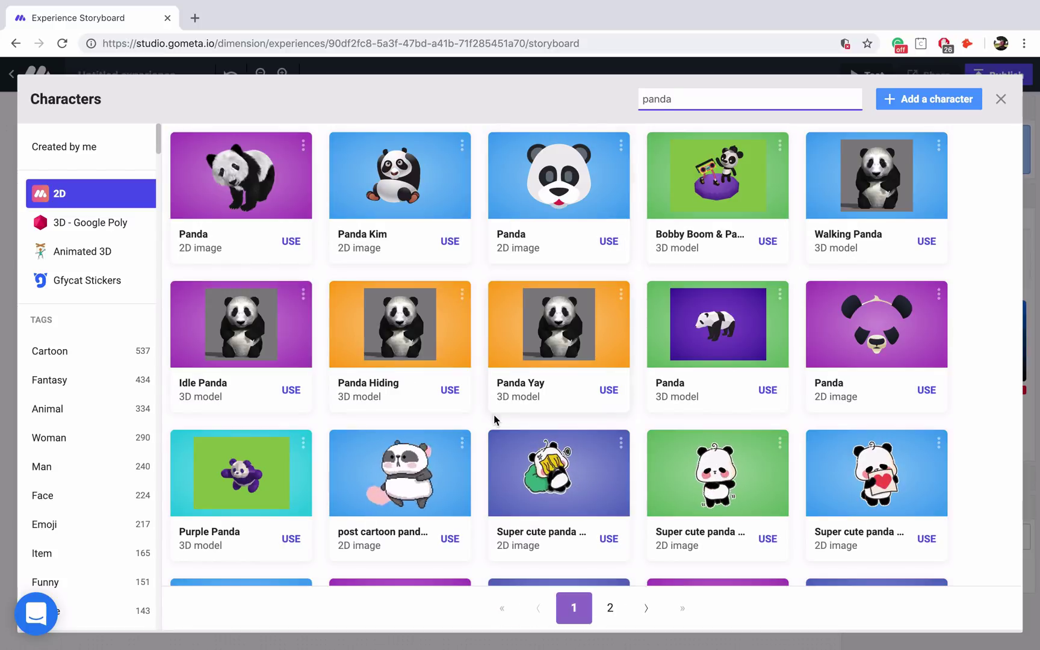
{"action": "left_click", "coordinate": [404, 491]}
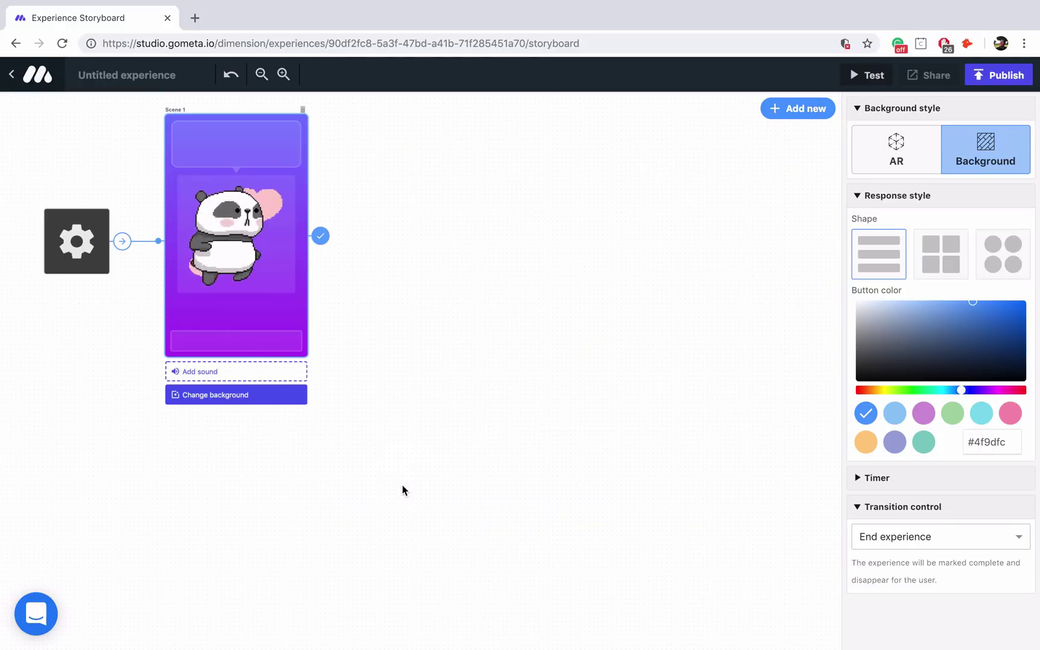
Step: Write the dialogue 'Answer all 3 questions correctly to win'
{"action": "left_click", "coordinate": [271, 152]}
{"action": "type", "text": "An"}
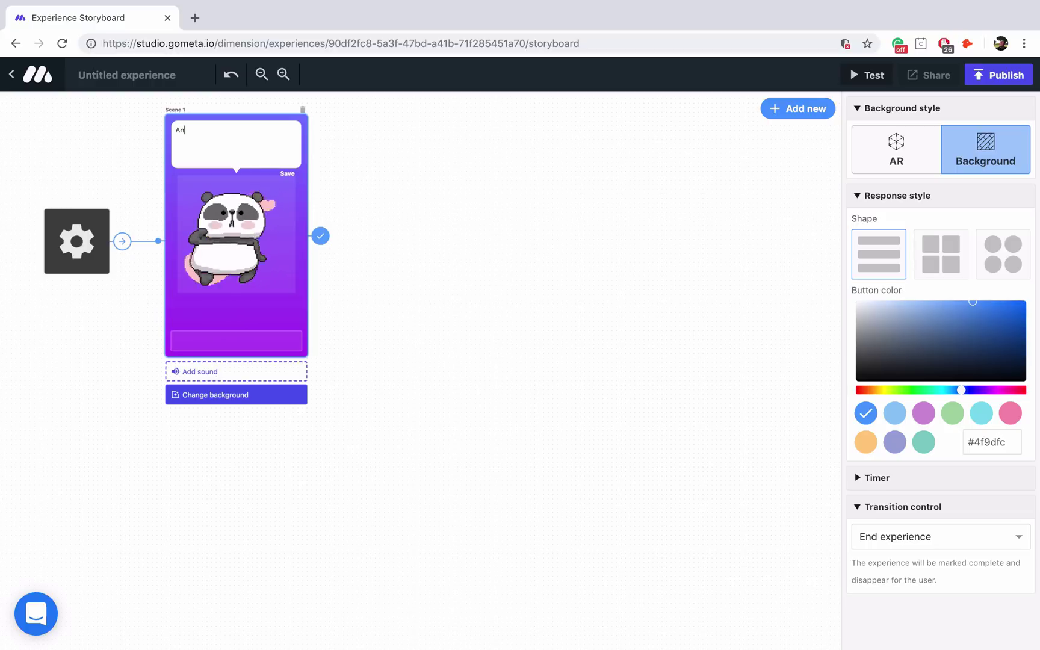
{"action": "type", "text": "swer all 3 "}
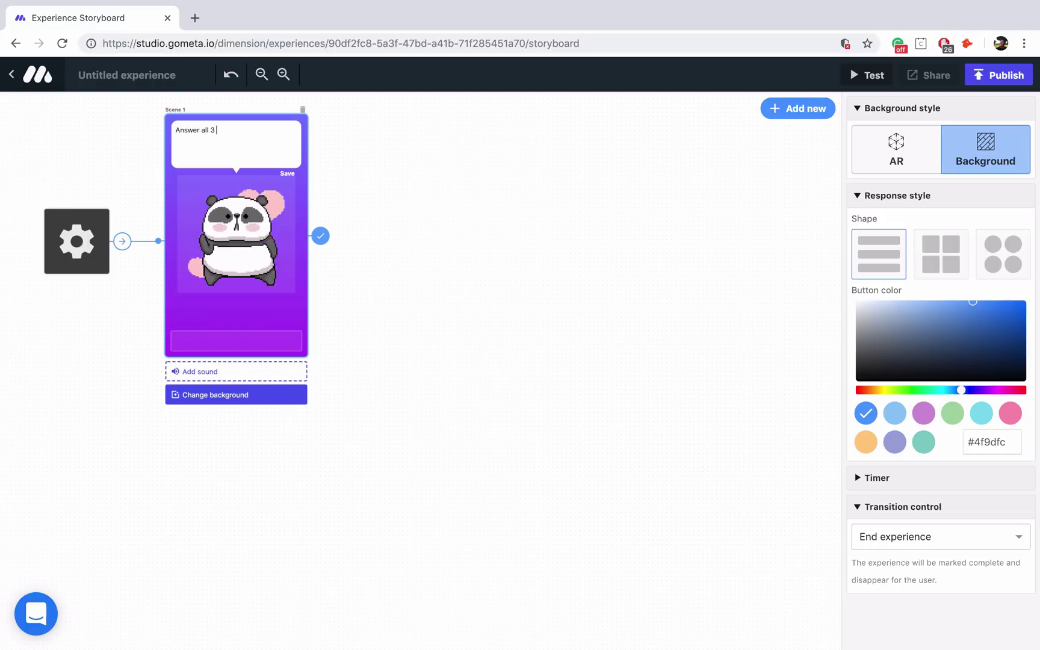
{"action": "type", "text": "questionsc"}
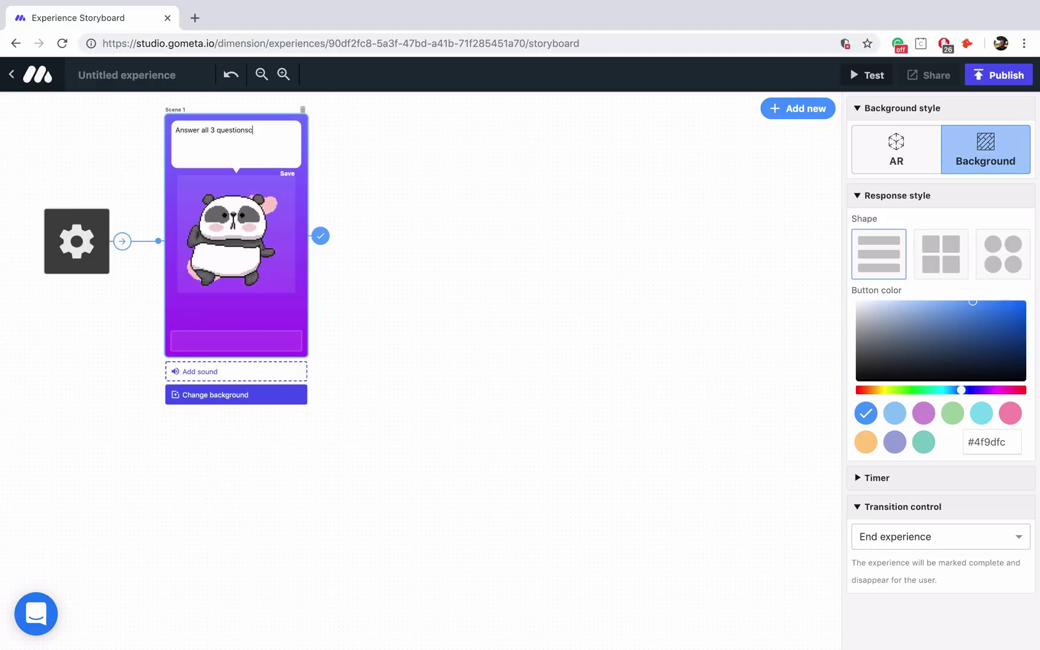
{"action": "key", "text": "BackSpace"}
{"action": "type", "text": "correc"}
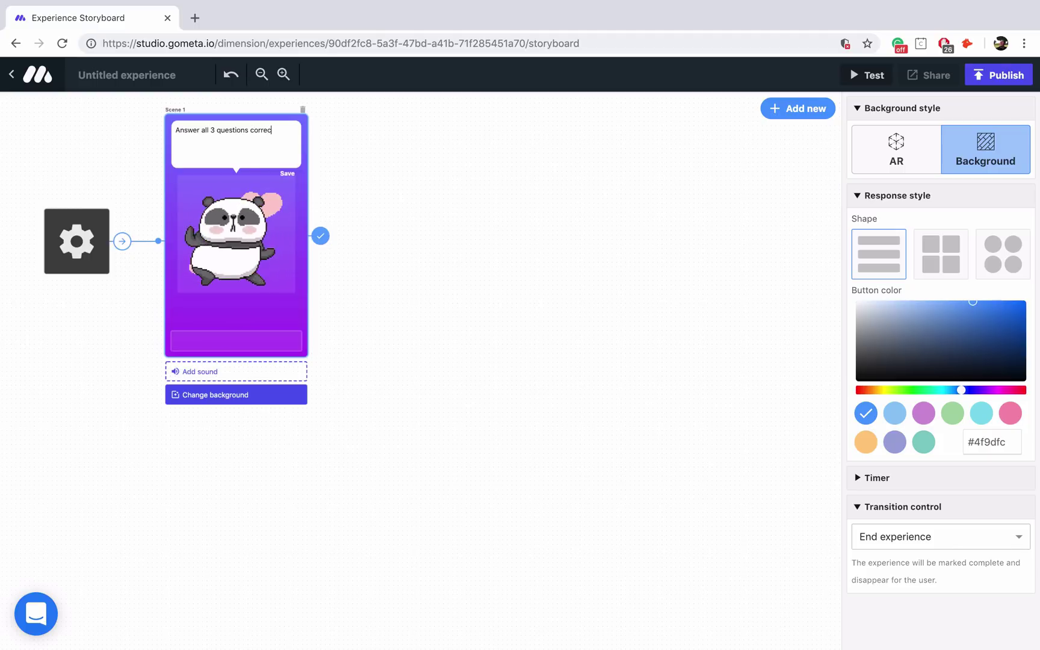
{"action": "type", "text": "tly to win a prize!"}
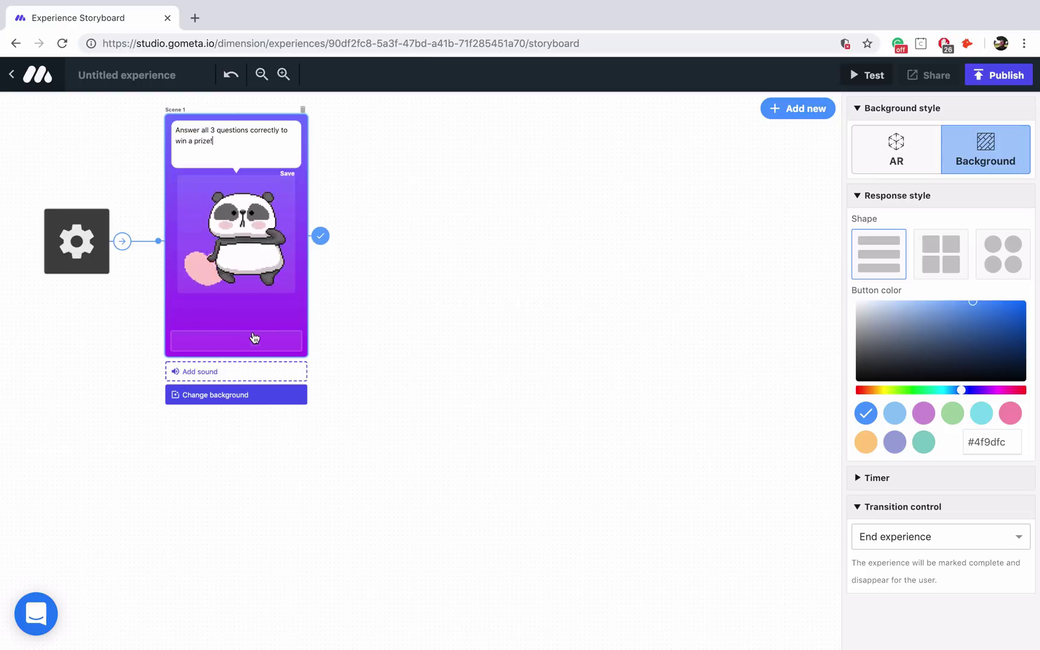
Step: Add a START response coloured light pink (#ff7ef1) with the grid tile shape
{"action": "left_click", "coordinate": [252, 338]}
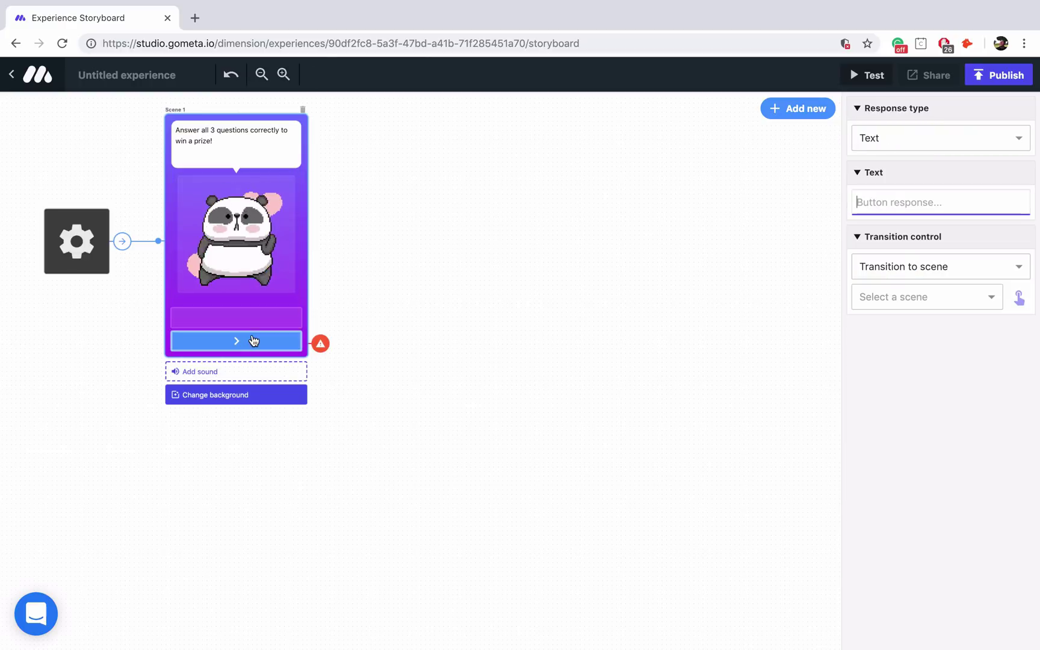
{"action": "type", "text": "START"}
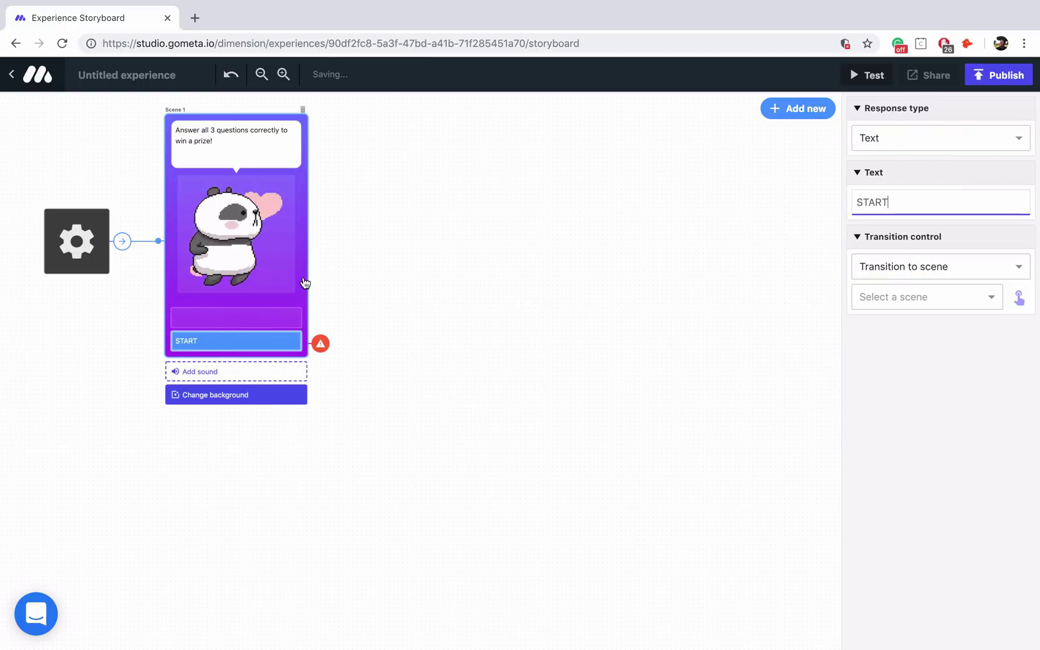
{"action": "left_click", "coordinate": [304, 283]}
{"action": "left_click_drag", "start_coordinate": [981, 390], "coordinate": [1000, 390]}
{"action": "left_click_drag", "start_coordinate": [980, 308], "coordinate": [942, 295]}
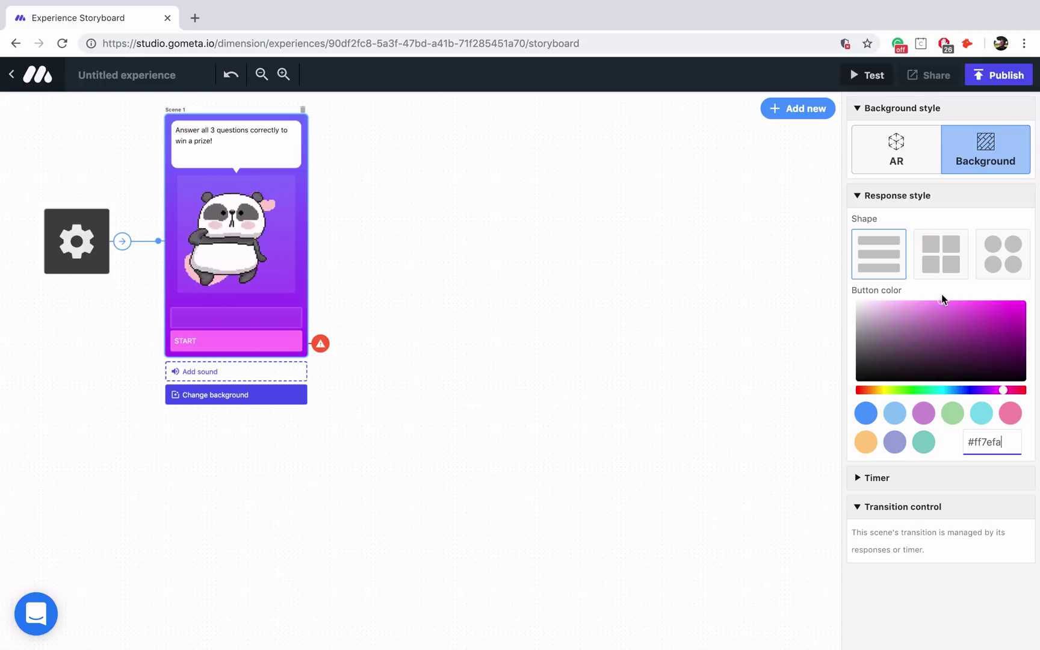
{"action": "left_click_drag", "start_coordinate": [1000, 390], "coordinate": [1001, 390]}
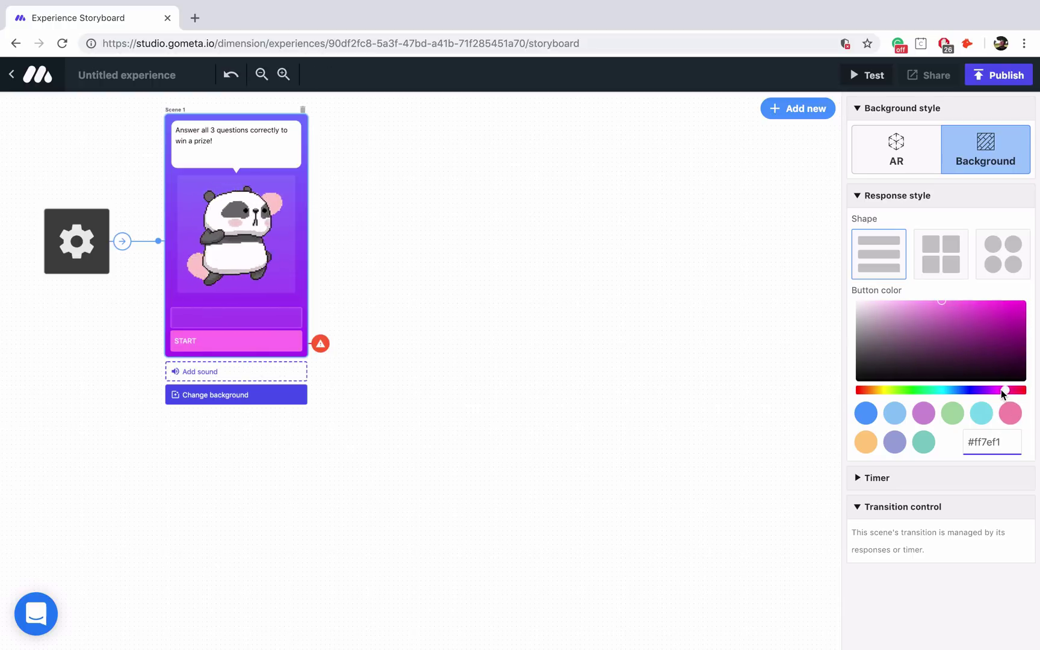
{"action": "left_click", "coordinate": [952, 252]}
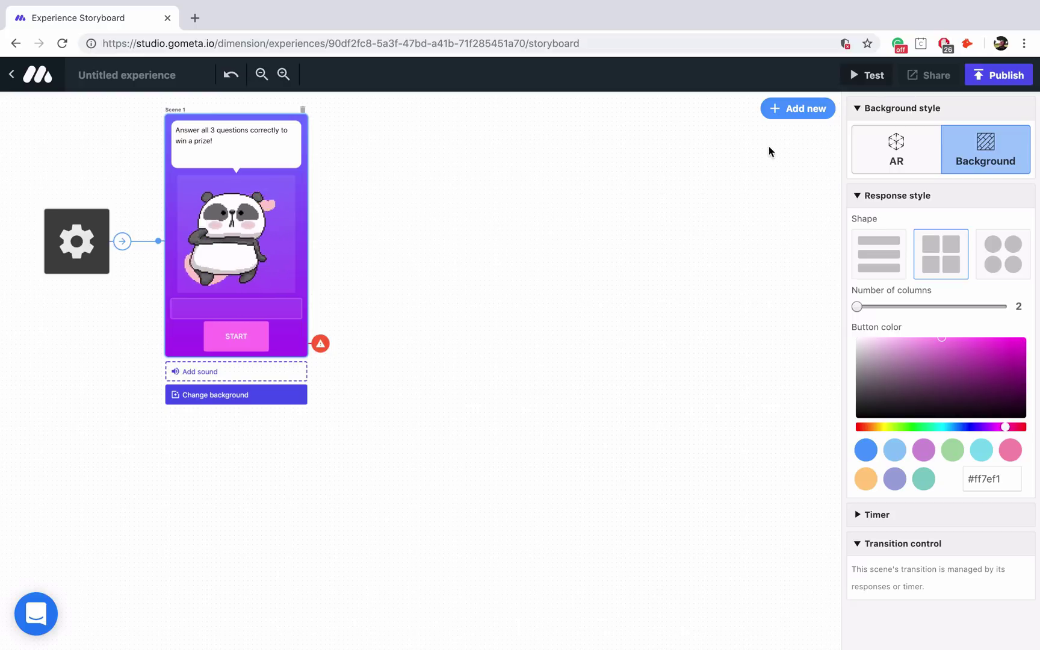
Step: Add a Set experience property block below Scene 1 with key points and value 0
{"action": "left_click", "coordinate": [797, 108]}
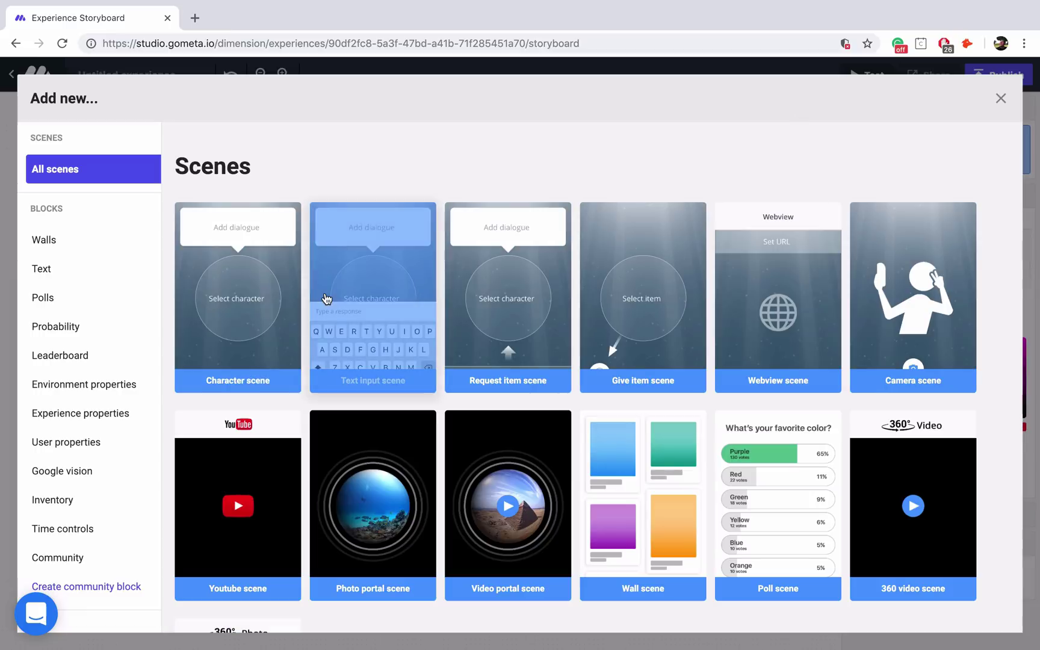
{"action": "left_click", "coordinate": [84, 414]}
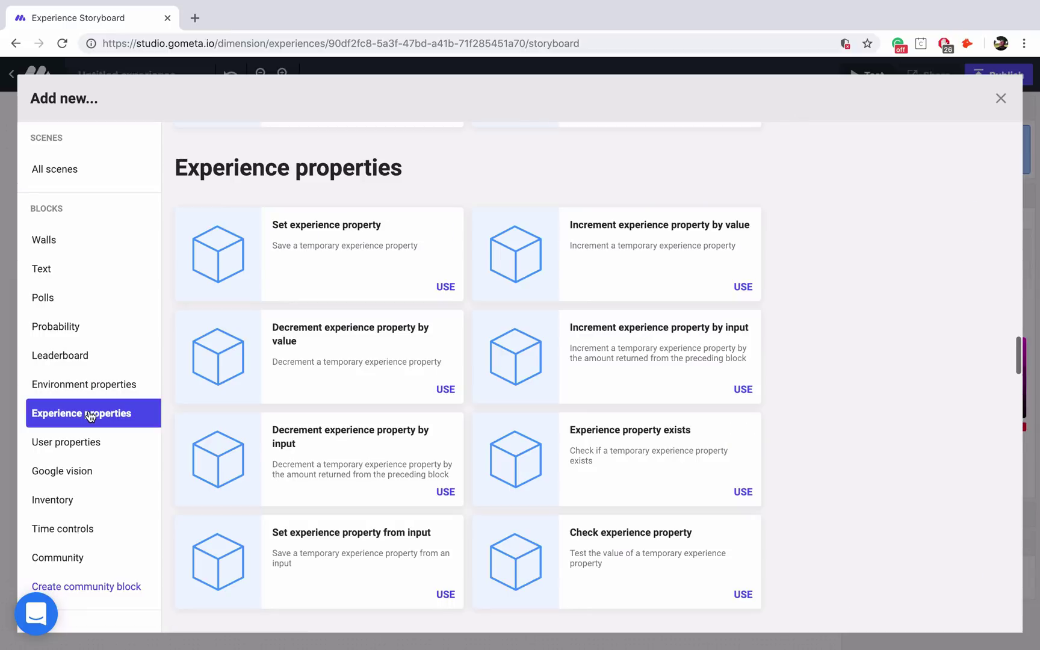
{"action": "left_click", "coordinate": [354, 262]}
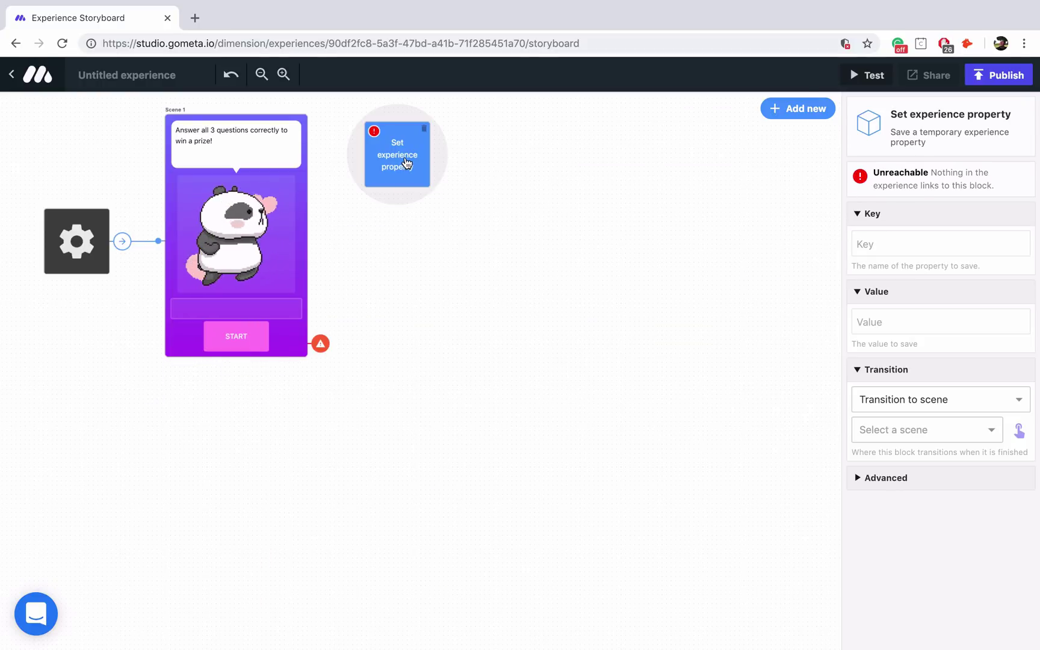
{"action": "left_click_drag", "start_coordinate": [406, 162], "coordinate": [242, 465]}
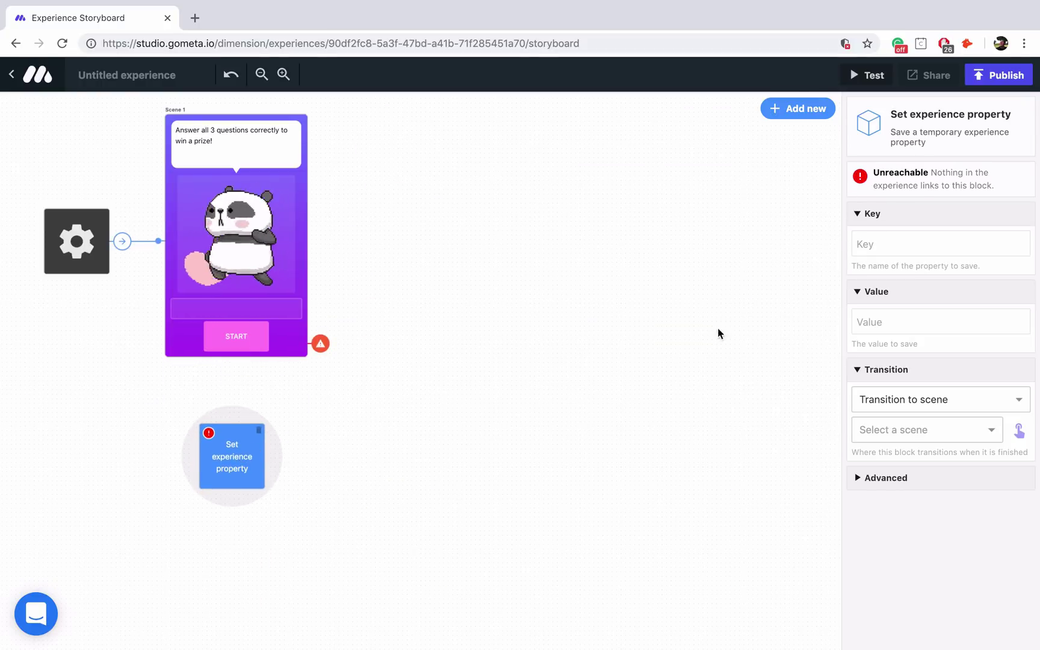
{"action": "left_click", "coordinate": [893, 244]}
{"action": "type", "text": "po"}
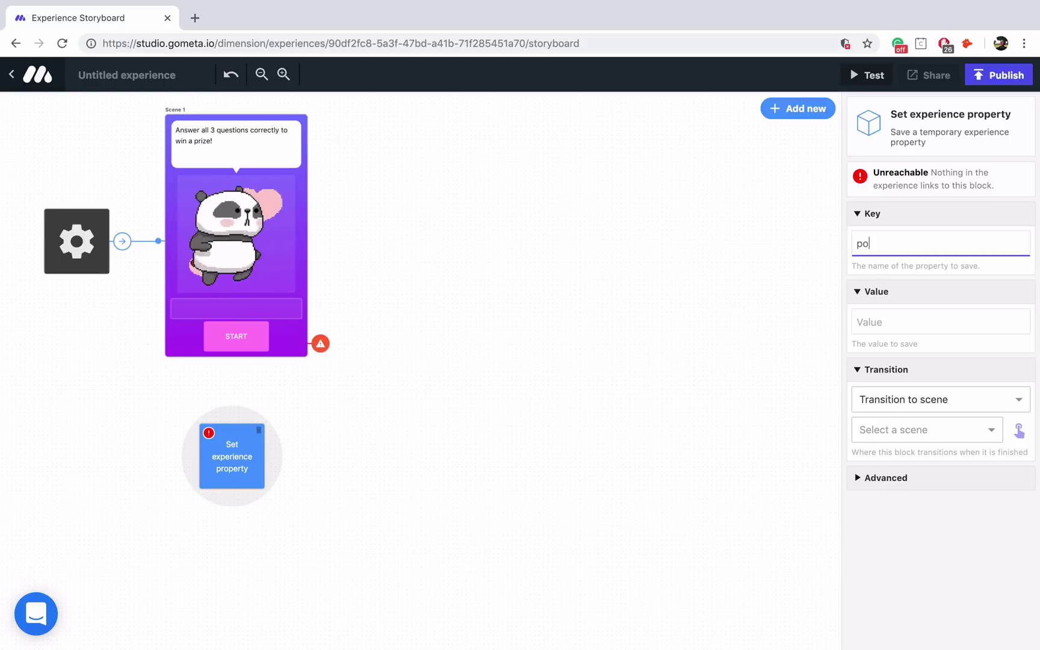
{"action": "type", "text": "ints"}
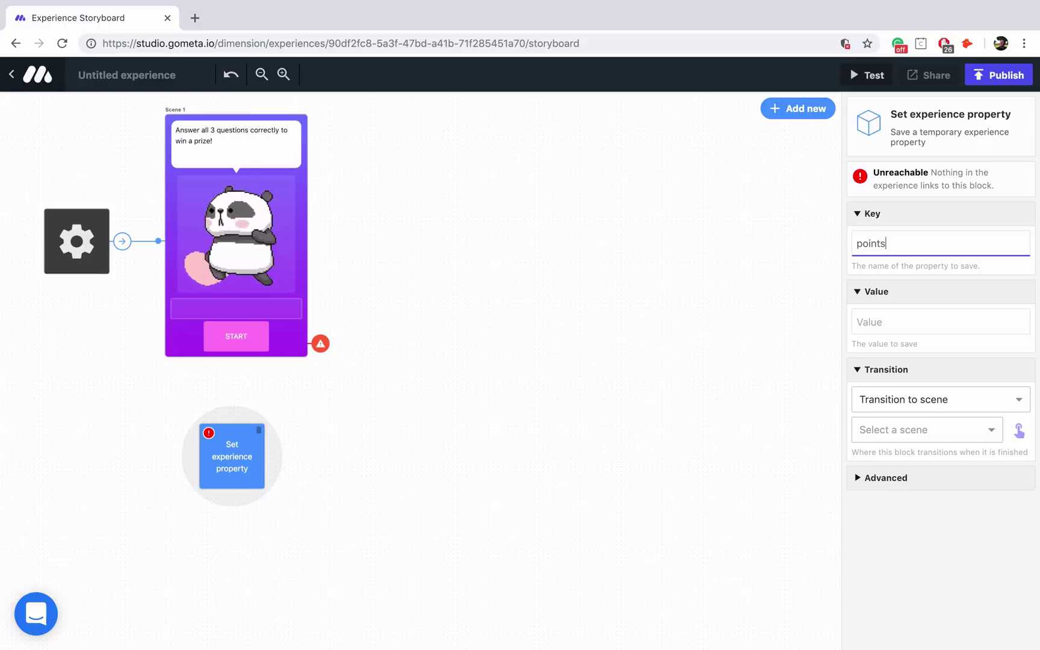
{"action": "left_click", "coordinate": [917, 328]}
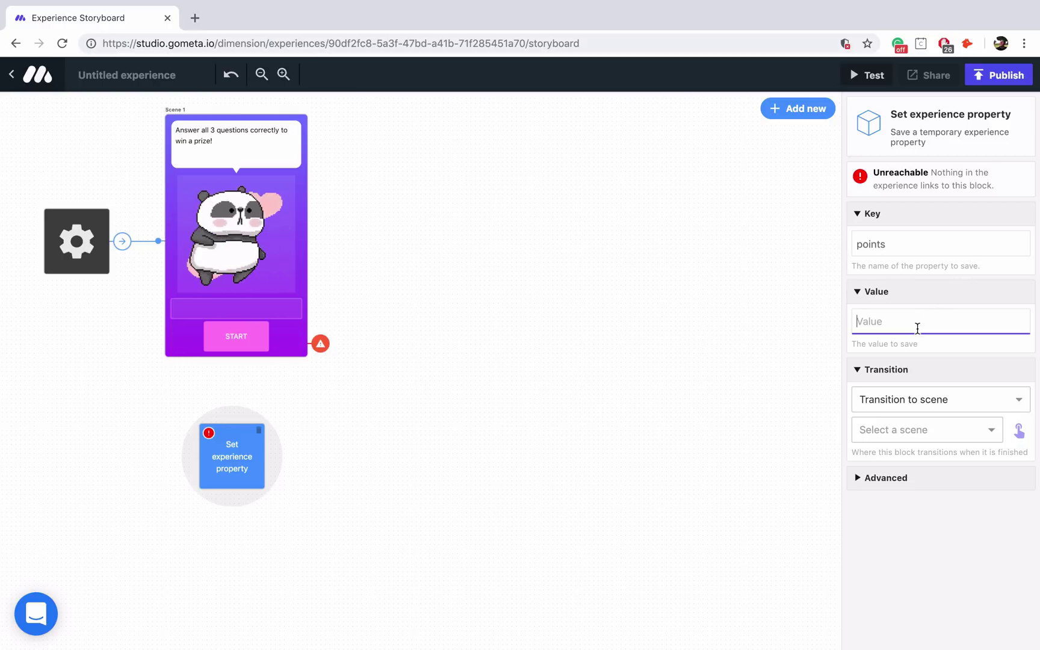
{"action": "type", "text": "0"}
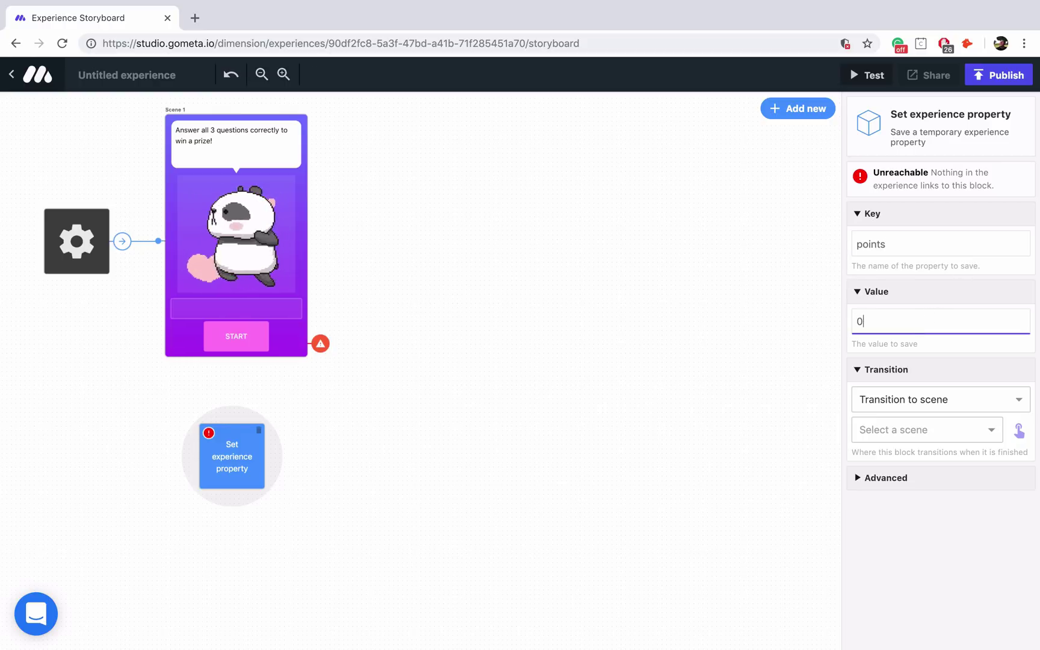
Step: Link START to the points block and show that block's advanced options
{"action": "left_click", "coordinate": [257, 338]}
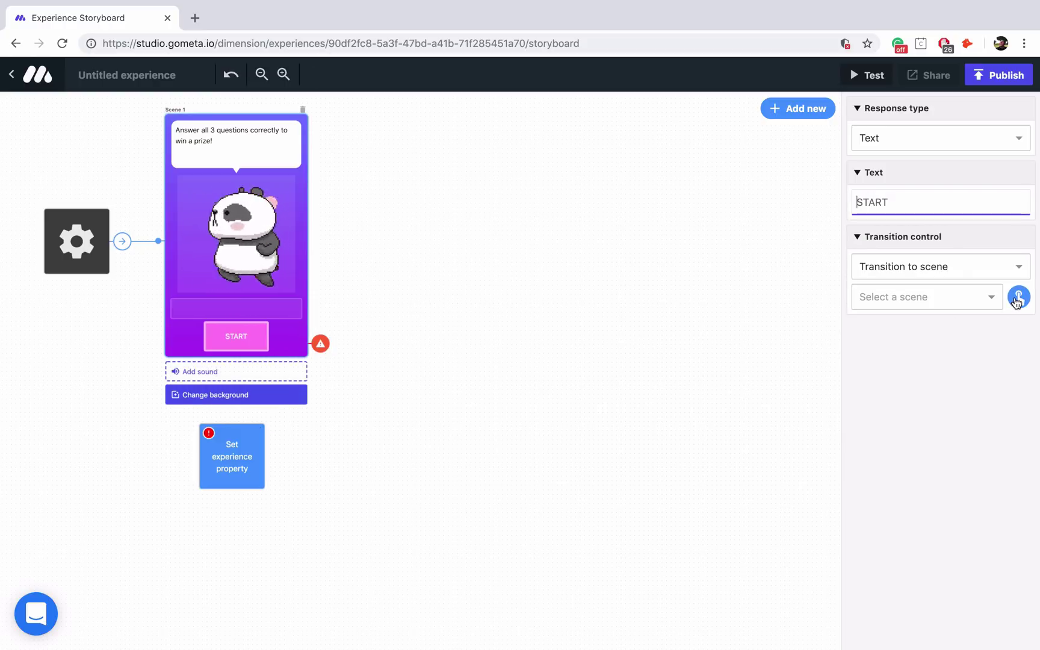
{"action": "left_click", "coordinate": [1018, 297]}
{"action": "left_click", "coordinate": [249, 456]}
{"action": "left_click", "coordinate": [249, 457]}
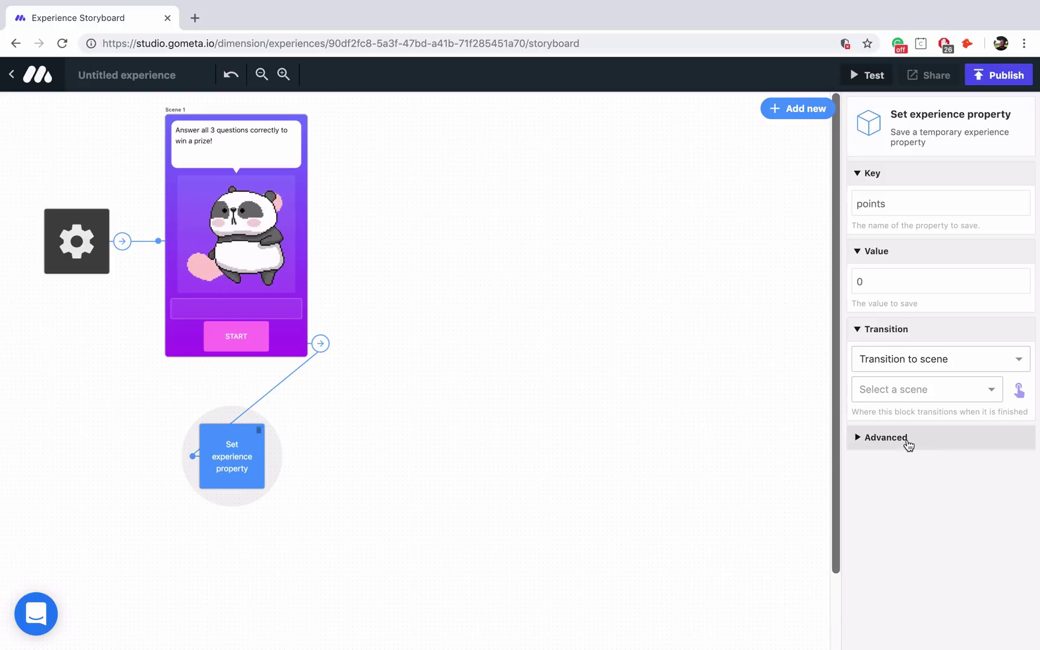
{"action": "left_click", "coordinate": [908, 439]}
Step: In the block's code, make the value parameter a number defaulting to 0, then save
{"action": "left_click", "coordinate": [913, 504]}
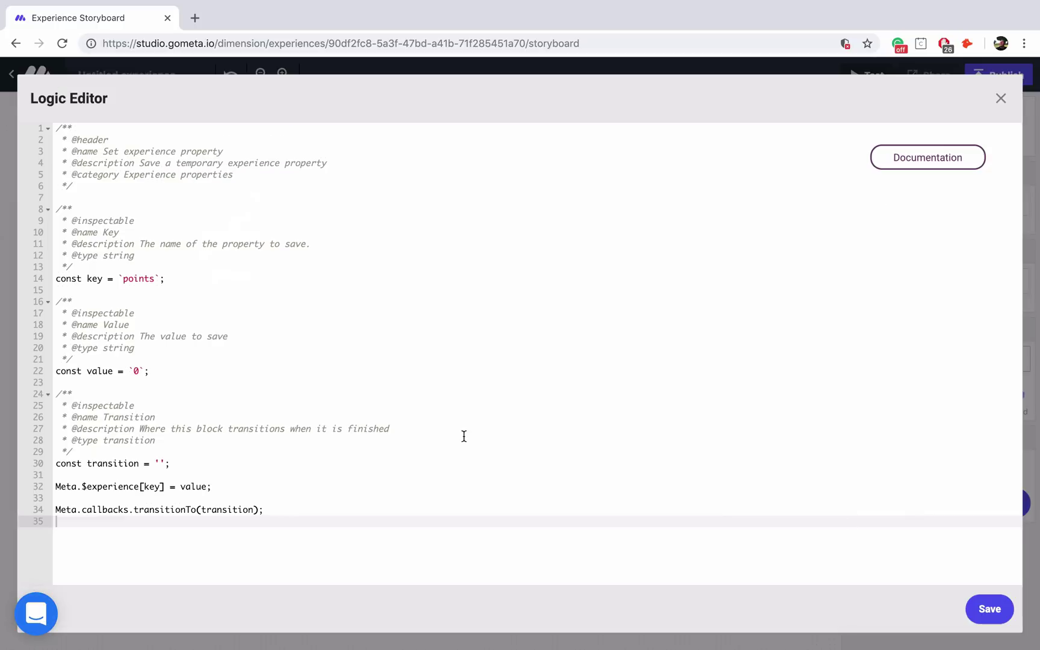
{"action": "double_click", "coordinate": [125, 348]}
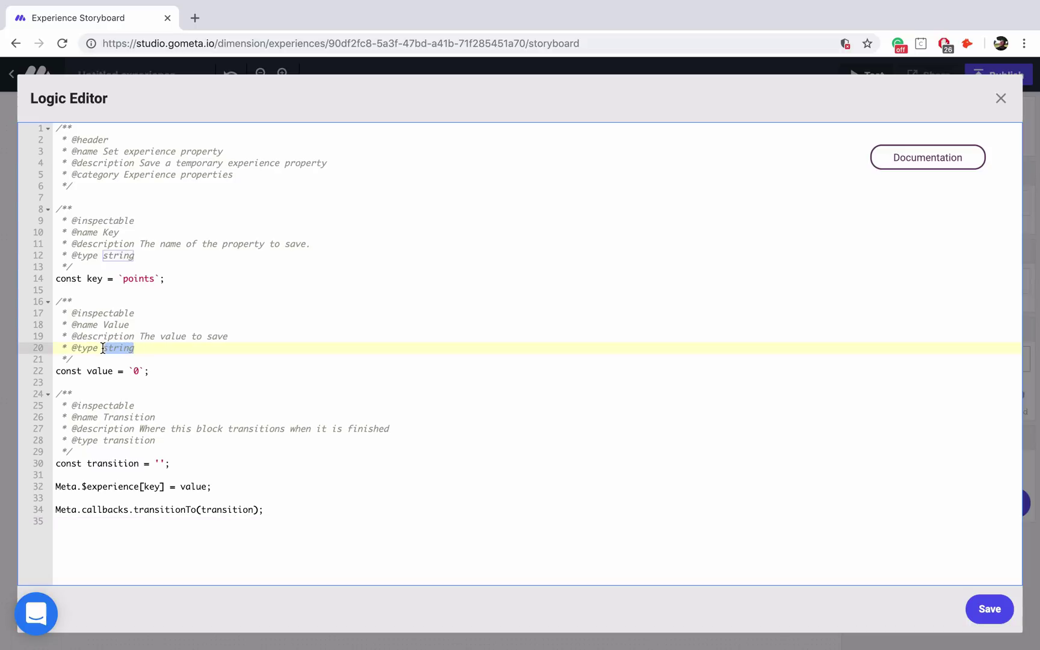
{"action": "type", "text": "number"}
{"action": "left_click", "coordinate": [143, 370]}
{"action": "left_click_drag", "start_coordinate": [143, 370], "coordinate": [129, 371]}
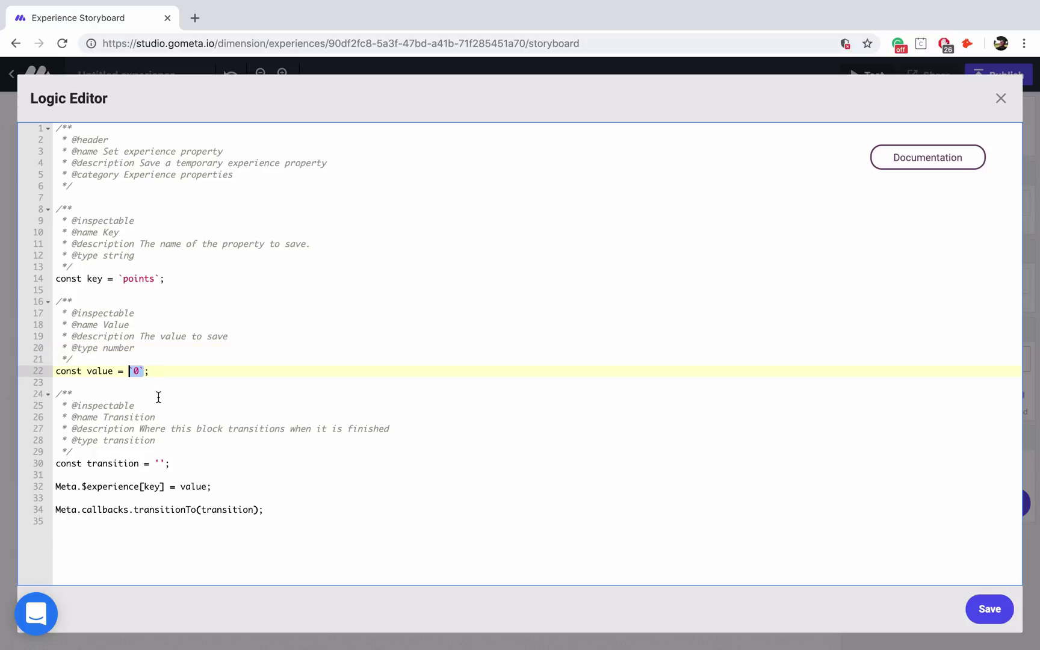
{"action": "type", "text": "0"}
{"action": "left_click", "coordinate": [977, 617]}
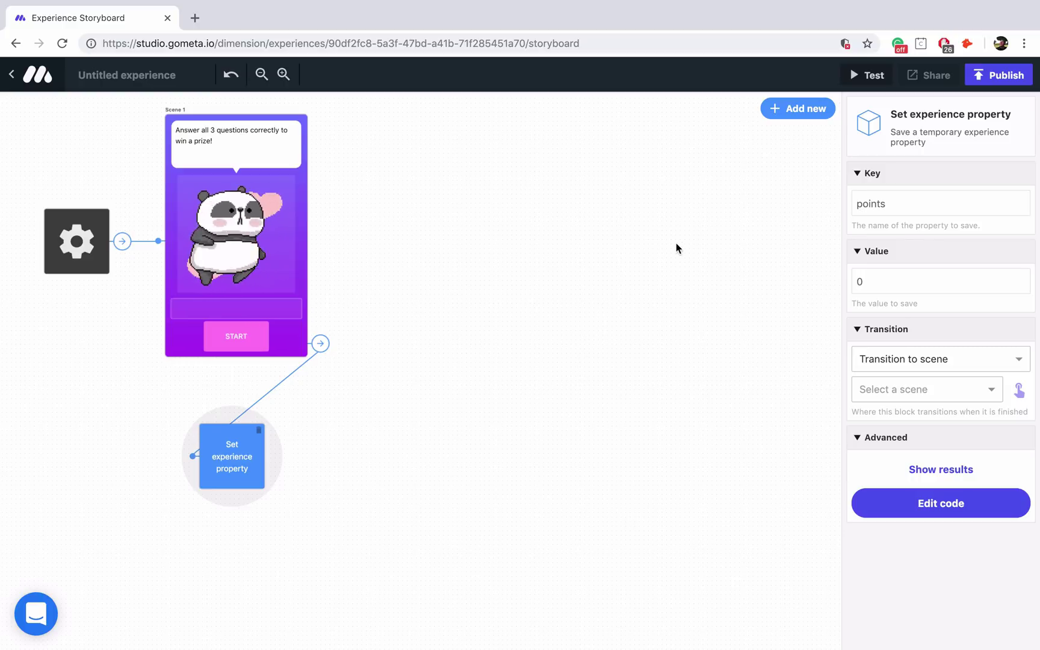
Step: Add Scene 2 with the red-and-blue brushstroke Abstract background and remove its panda
{"action": "left_click", "coordinate": [785, 113]}
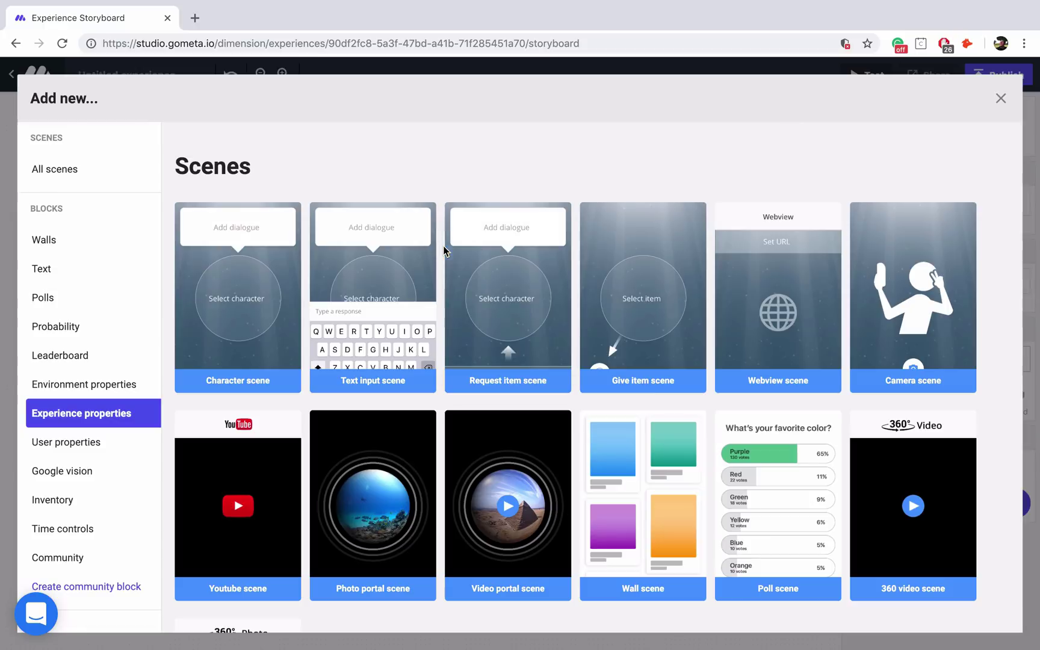
{"action": "left_click", "coordinate": [243, 301]}
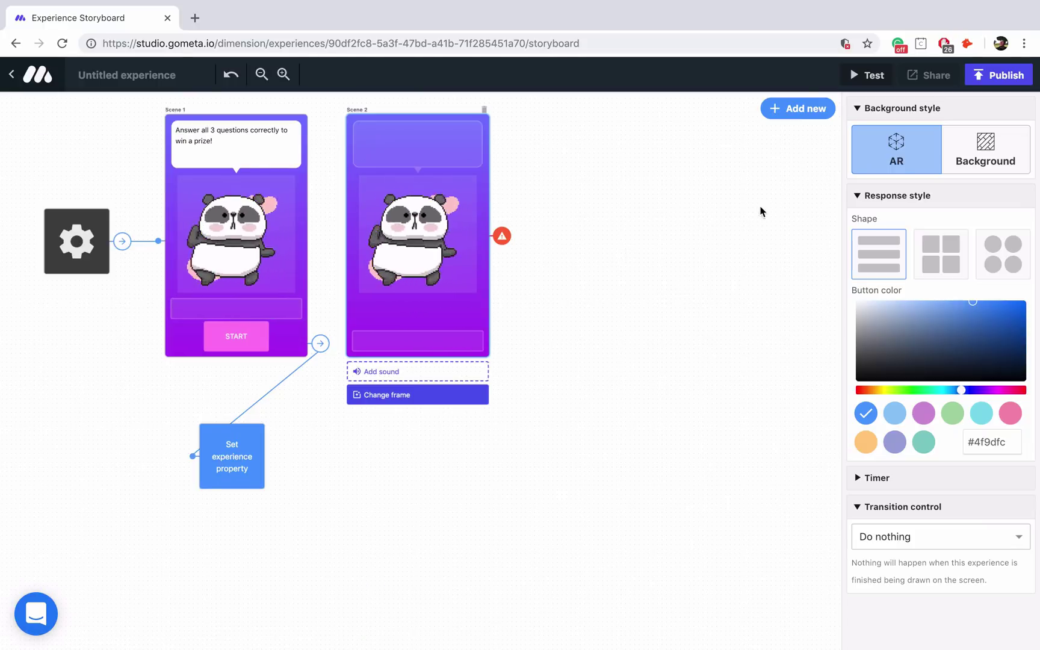
{"action": "left_click", "coordinate": [1000, 151]}
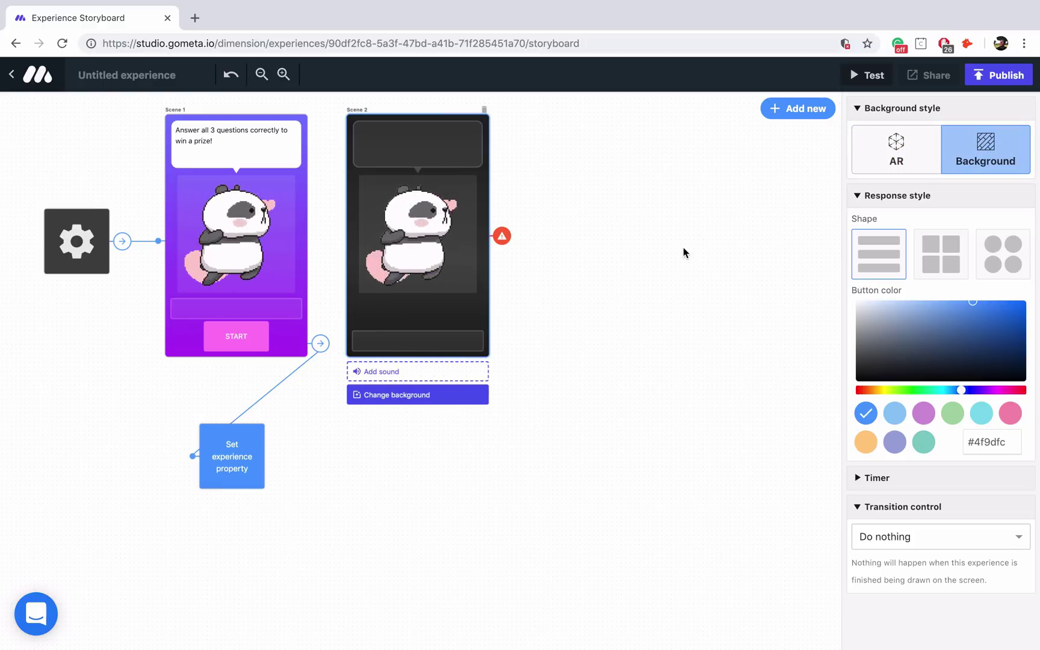
{"action": "left_click", "coordinate": [456, 397]}
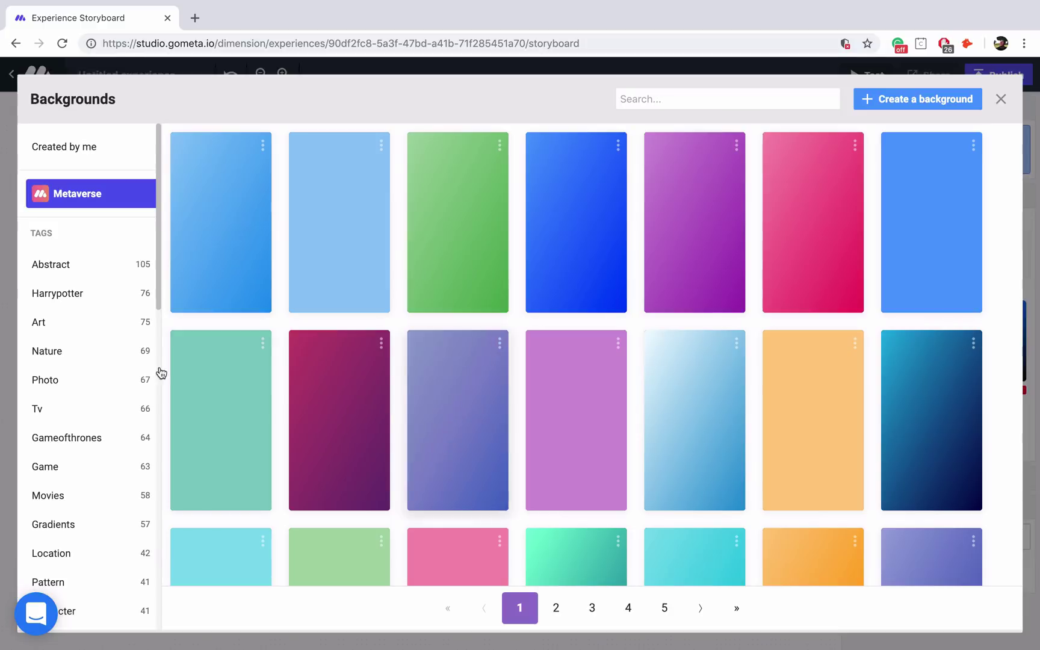
{"action": "left_click", "coordinate": [124, 272]}
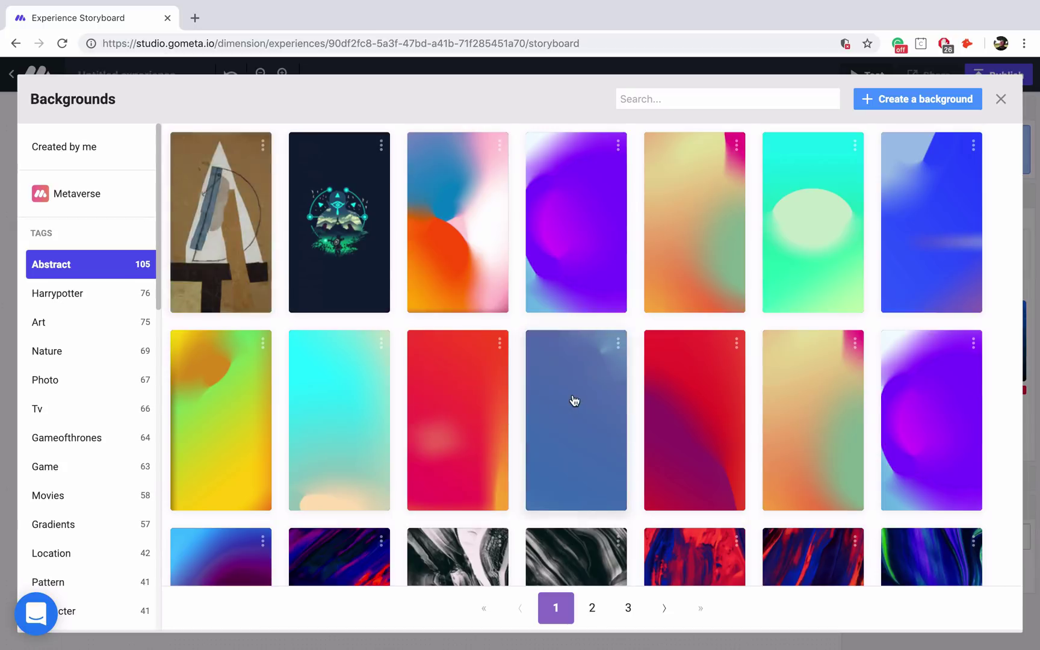
{"action": "scroll", "coordinate": [574, 399], "scroll_direction": "down", "scroll_amount": 4}
{"action": "left_click", "coordinate": [836, 380]}
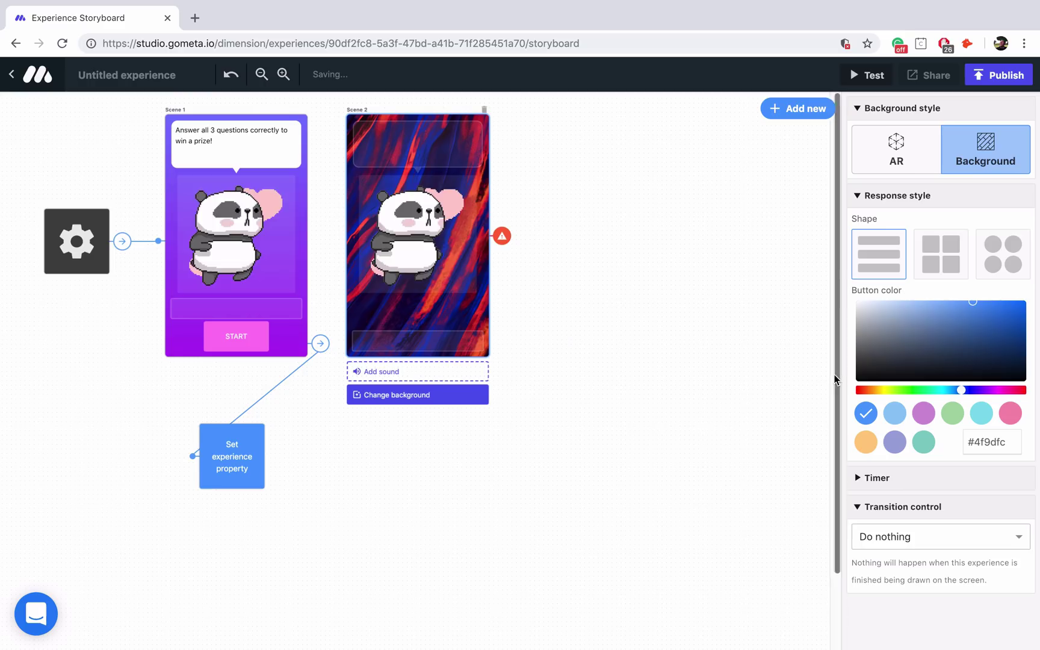
{"action": "left_click", "coordinate": [467, 185]}
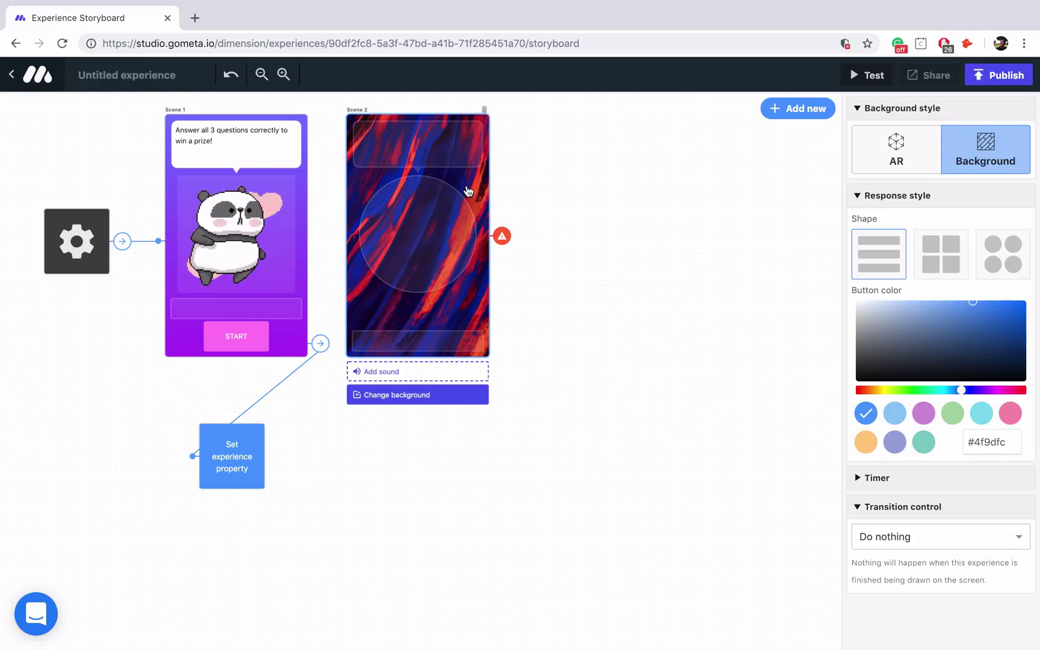
Step: Type the question 'Which is NOT a primary color?' and add four answer responses
{"action": "left_click", "coordinate": [444, 146]}
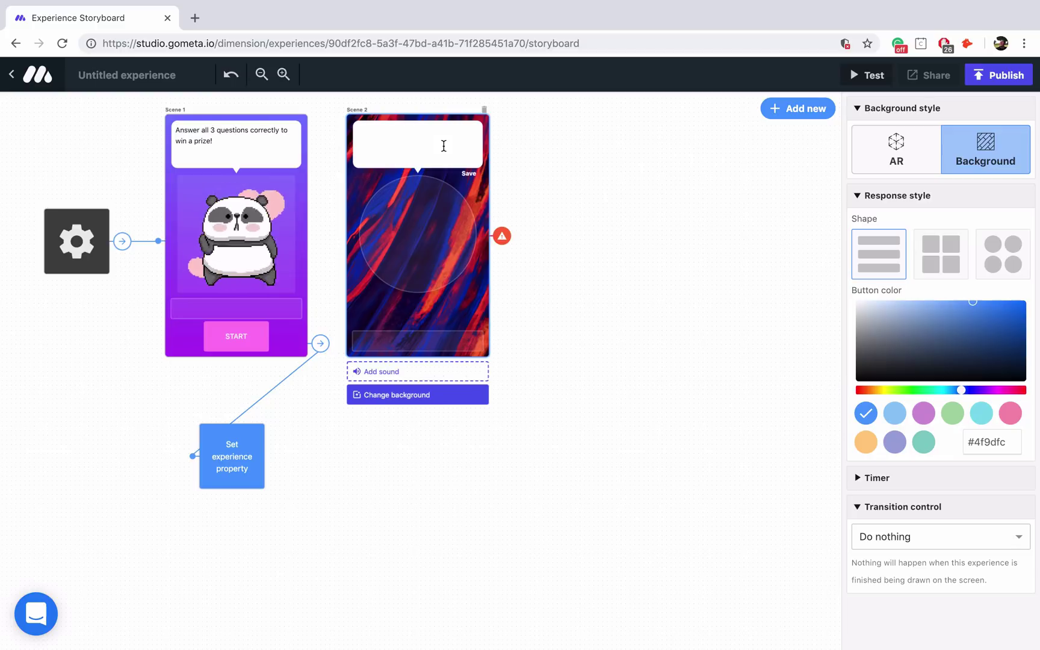
{"action": "type", "text": "Whi"}
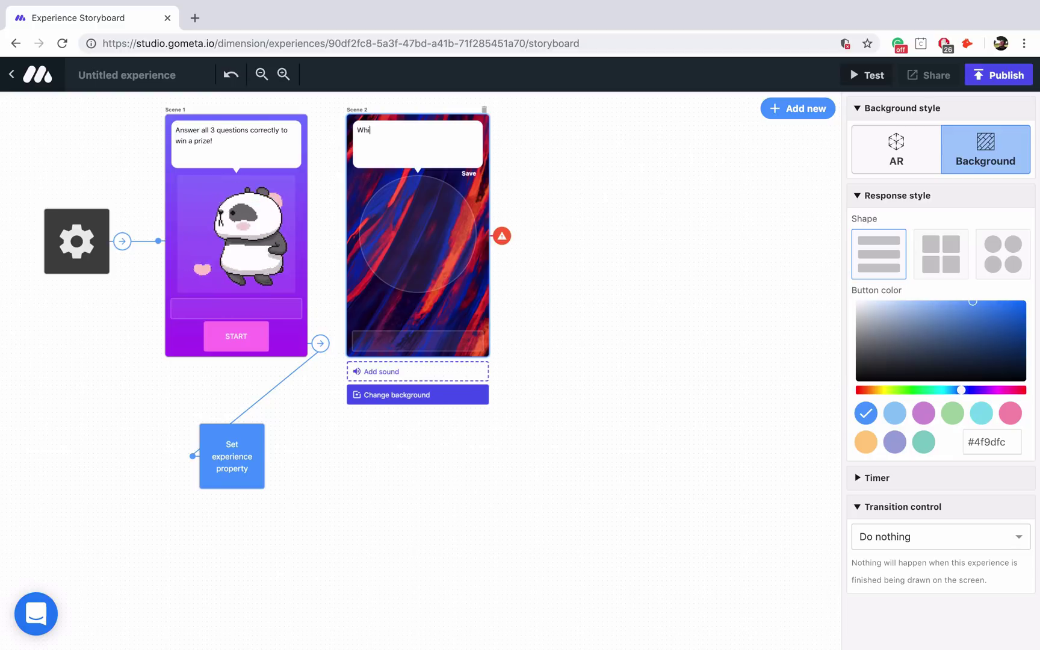
{"action": "type", "text": "ch is NOT a primary color?"}
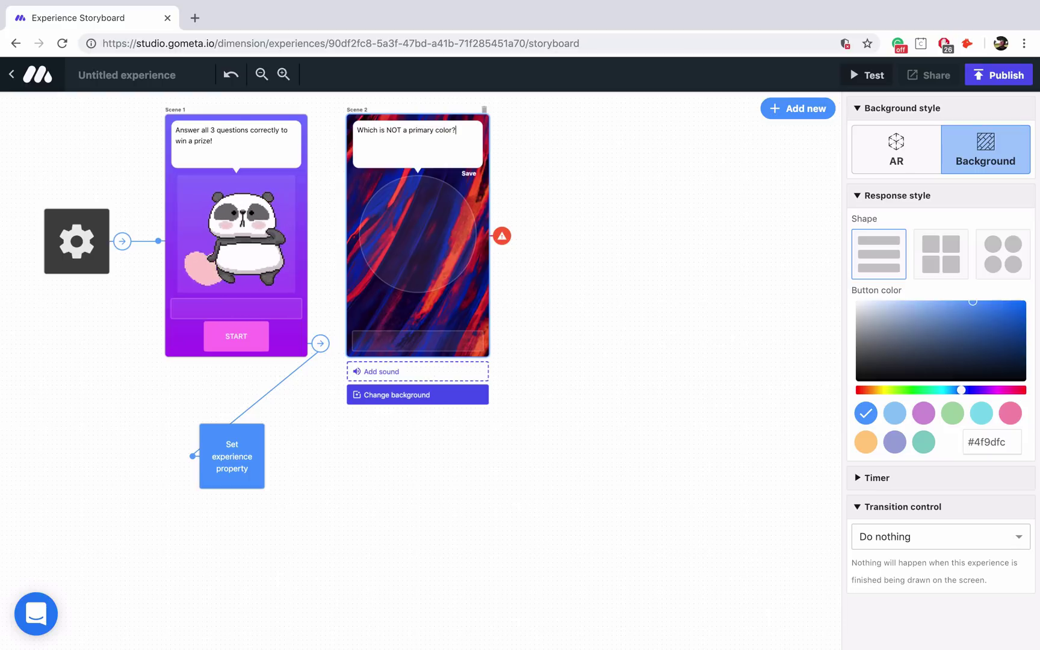
{"action": "left_click", "coordinate": [469, 341]}
{"action": "left_click", "coordinate": [469, 318]}
{"action": "left_click", "coordinate": [471, 295]}
{"action": "left_click", "coordinate": [473, 272]}
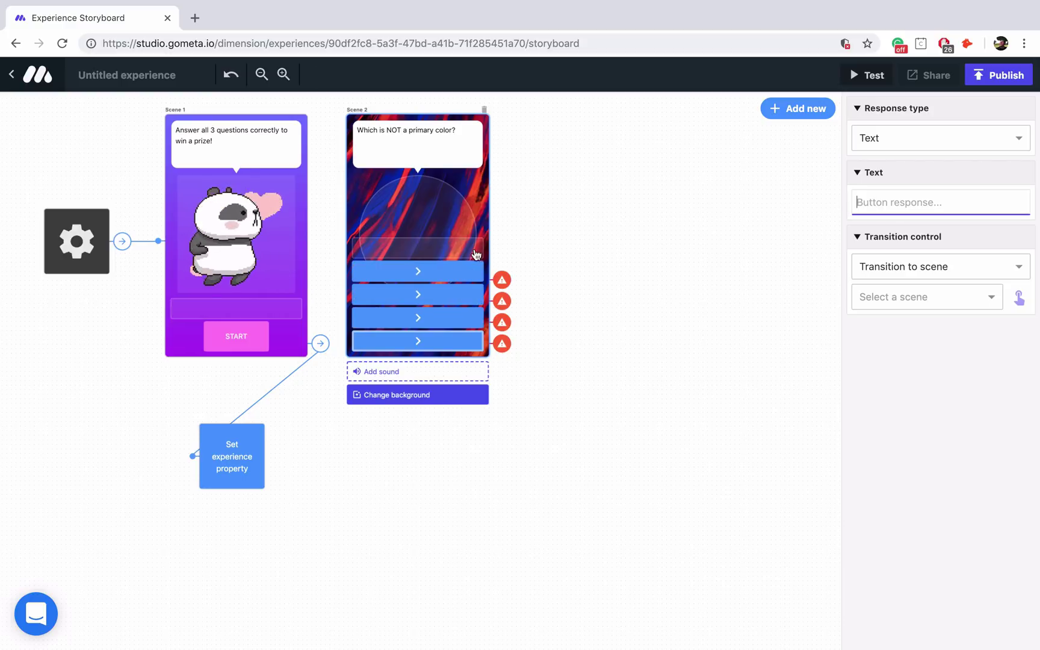
Step: Lay the answers out in a 2×2 grid coloured pink #ef246e
{"action": "left_click", "coordinate": [486, 205]}
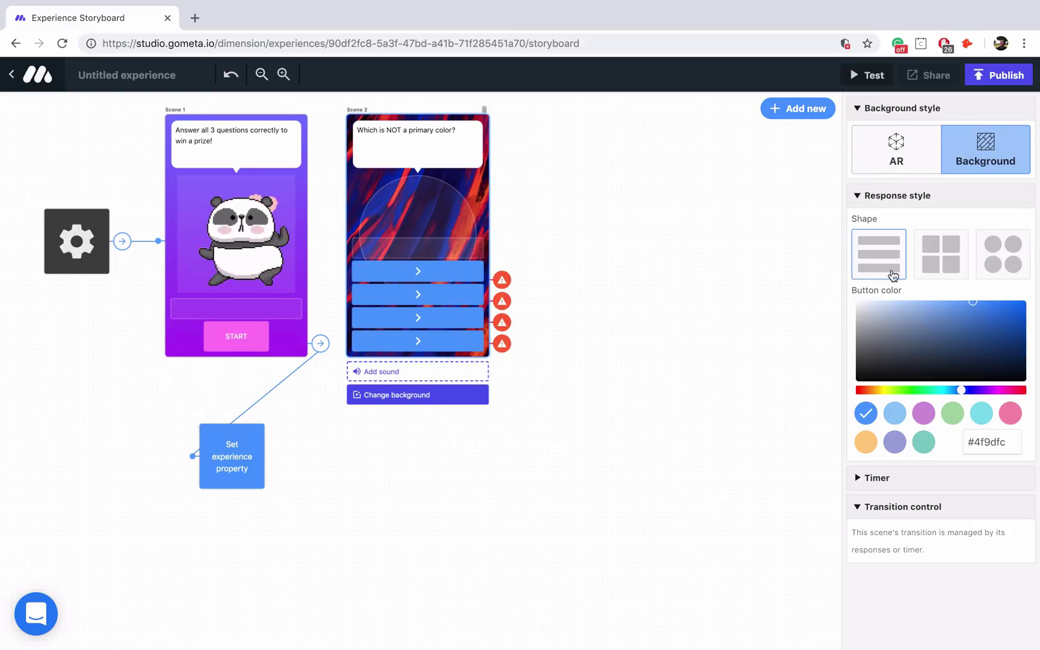
{"action": "left_click", "coordinate": [934, 263]}
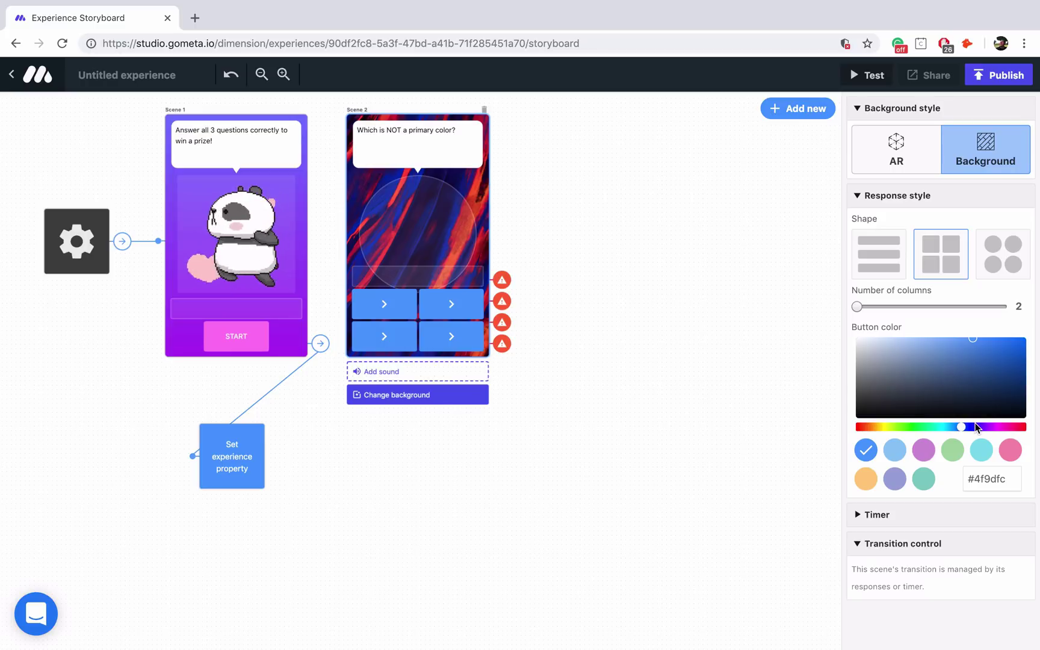
{"action": "left_click_drag", "start_coordinate": [975, 427], "coordinate": [1014, 421]}
{"action": "left_click", "coordinate": [999, 339]}
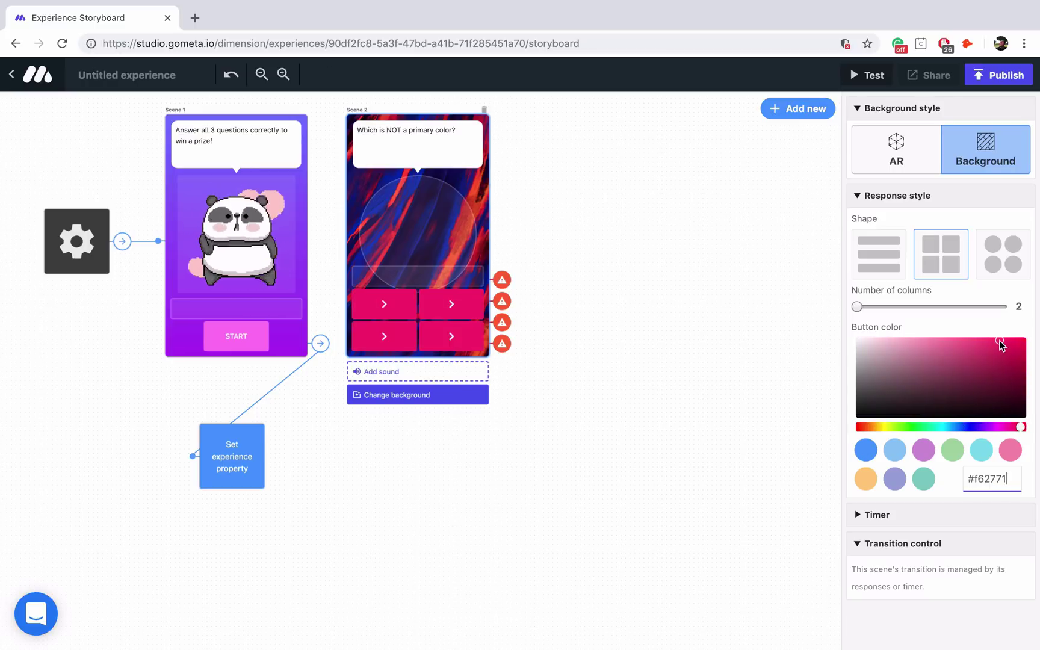
{"action": "left_click_drag", "start_coordinate": [999, 341], "coordinate": [1000, 341]}
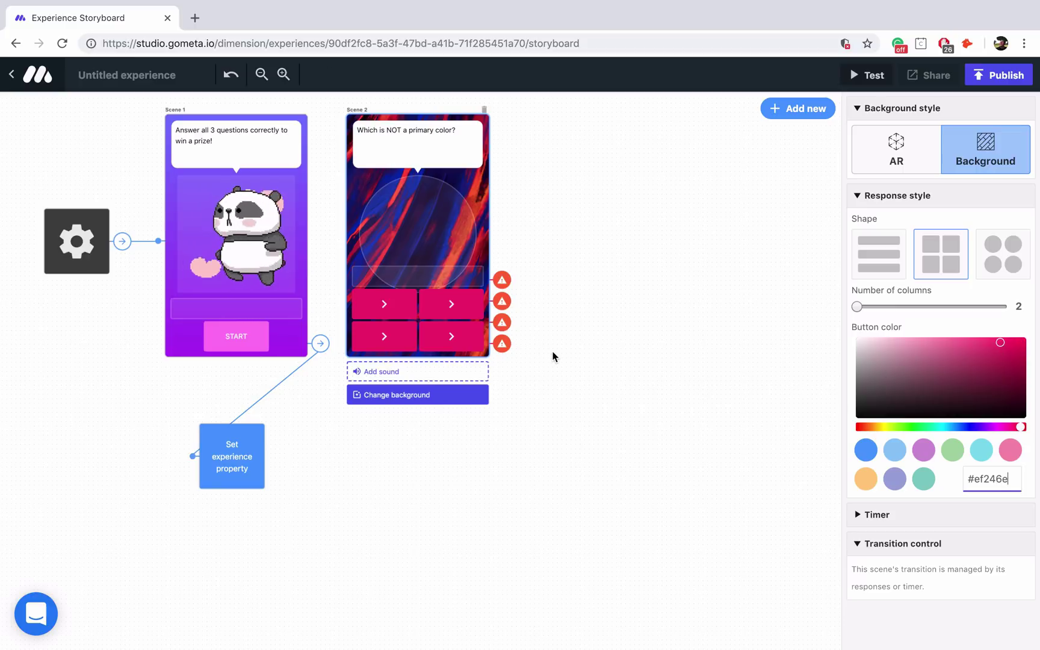
Step: Label the four answers Red, Blue, Green and Yellow
{"action": "left_click", "coordinate": [385, 304]}
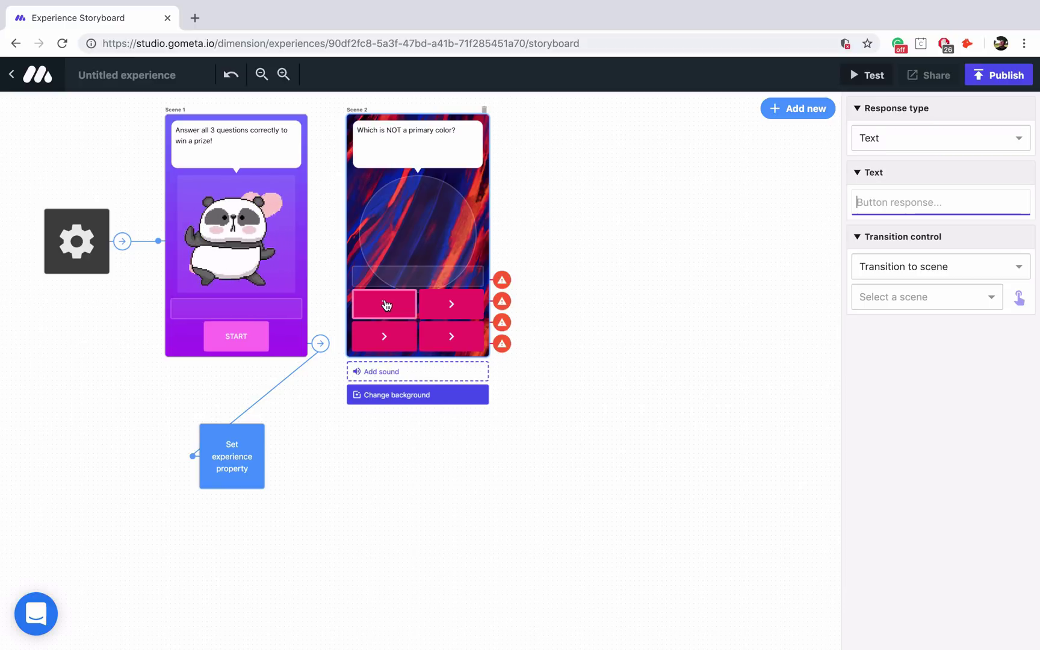
{"action": "type", "text": "Red"}
{"action": "left_click", "coordinate": [435, 303]}
{"action": "type", "text": "B"}
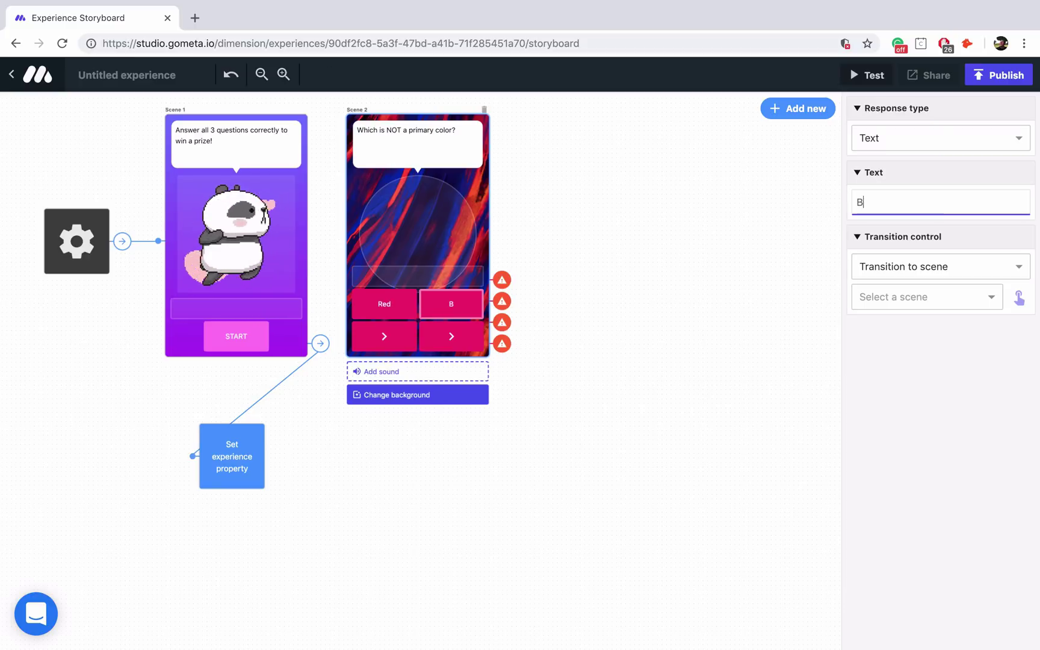
{"action": "type", "text": "lue"}
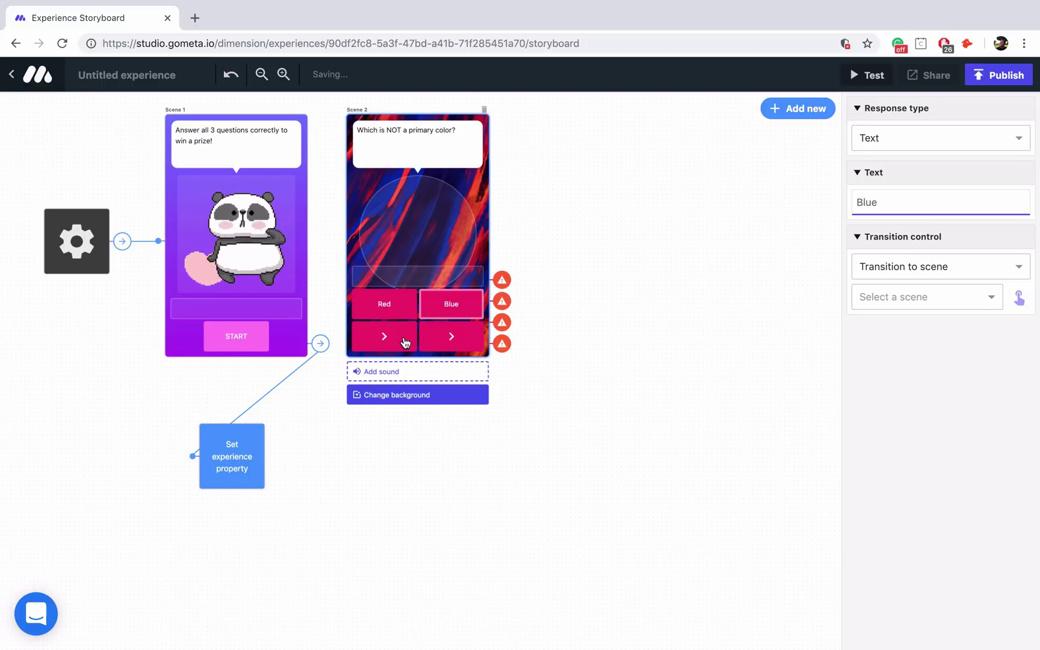
{"action": "left_click", "coordinate": [407, 343]}
{"action": "type", "text": "Green"}
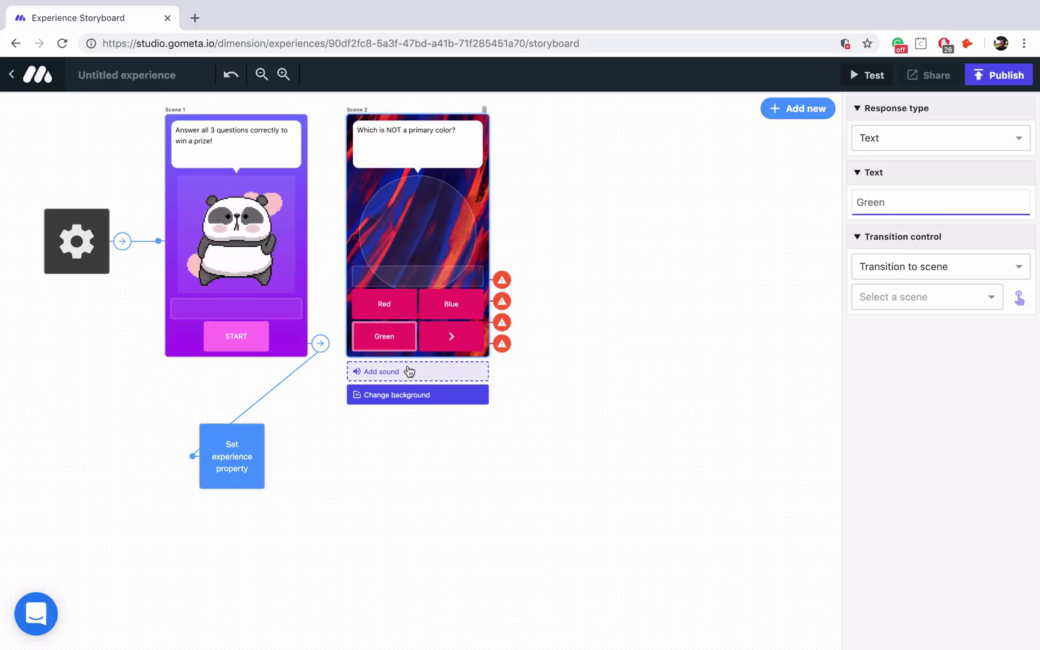
{"action": "left_click", "coordinate": [435, 348]}
{"action": "type", "text": "Yellow"}
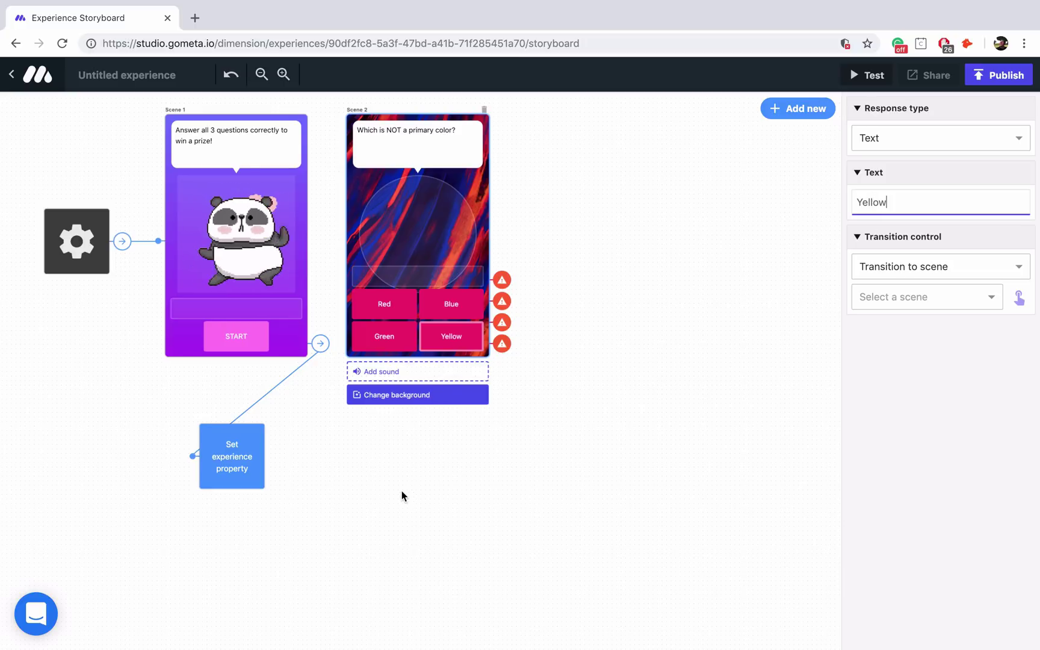
{"action": "left_click", "coordinate": [248, 477]}
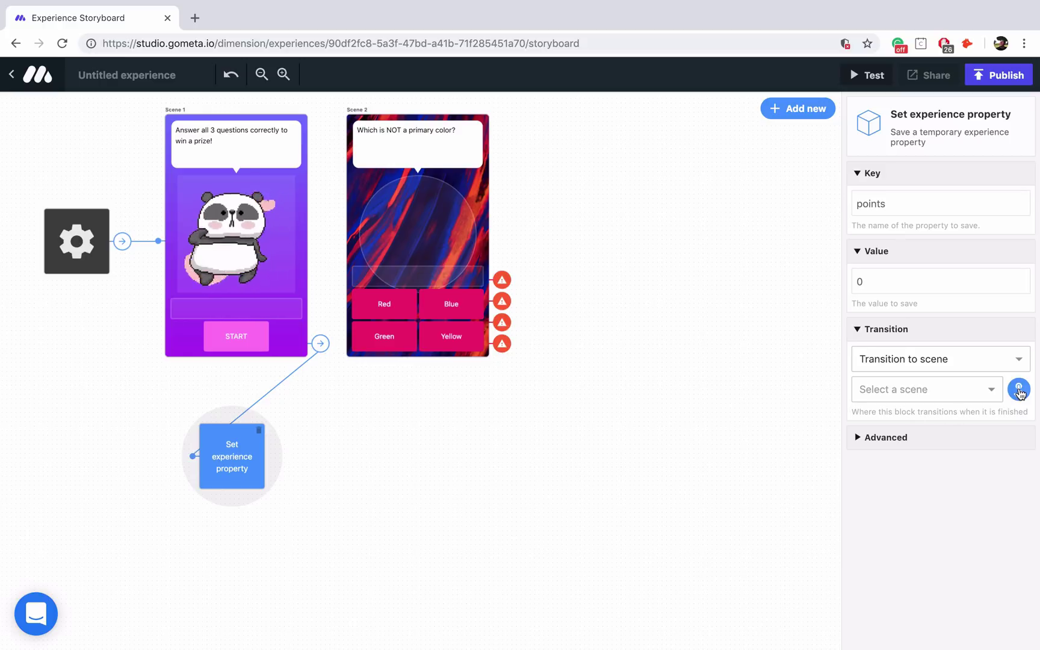
Step: Route the points block to Scene 2 and add an Increment experience property block below it
{"action": "left_click", "coordinate": [479, 277]}
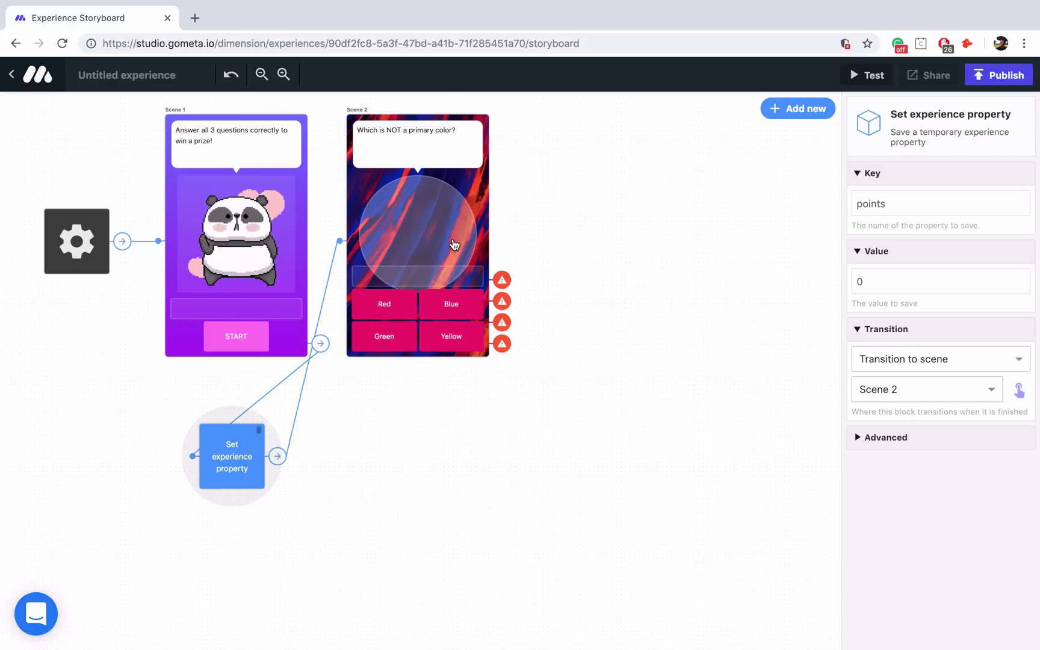
{"action": "left_click_drag", "start_coordinate": [245, 438], "coordinate": [292, 438]}
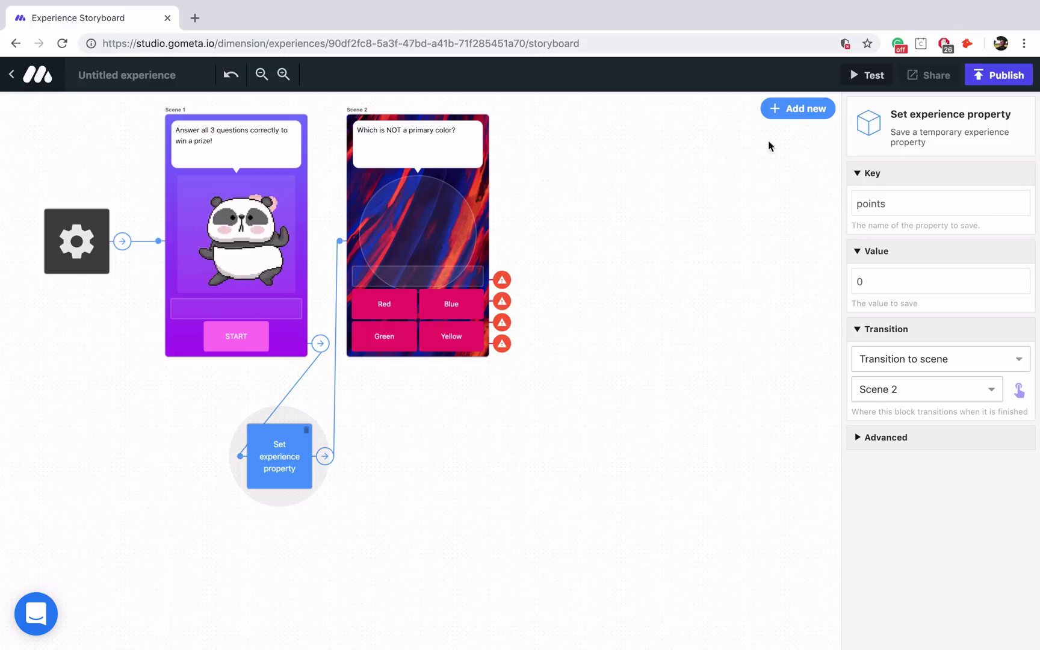
{"action": "left_click", "coordinate": [794, 108]}
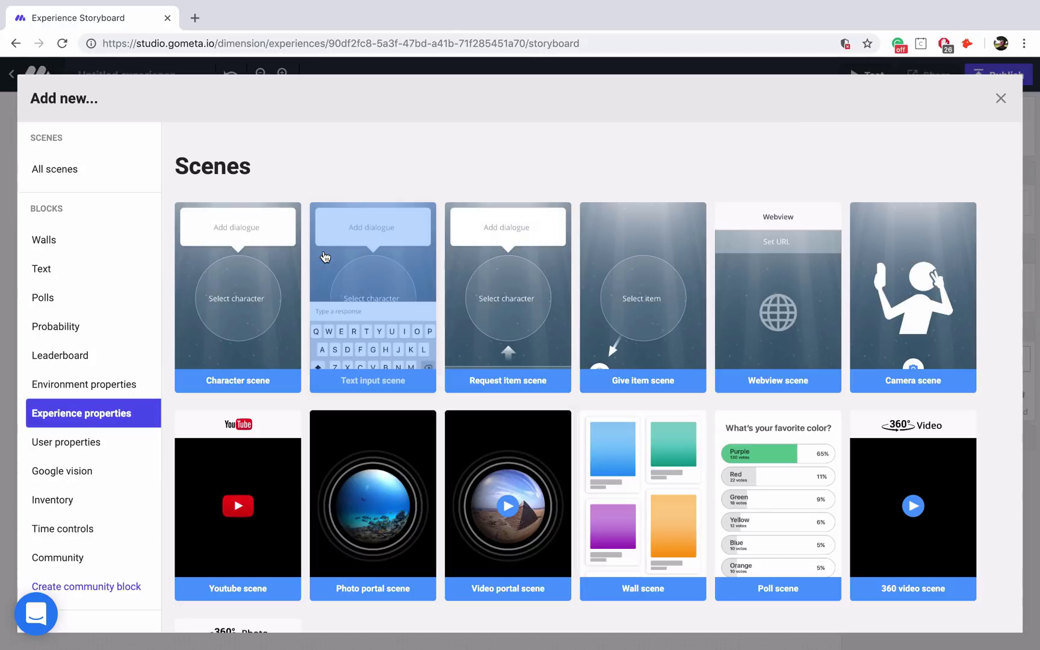
{"action": "left_click", "coordinate": [85, 412]}
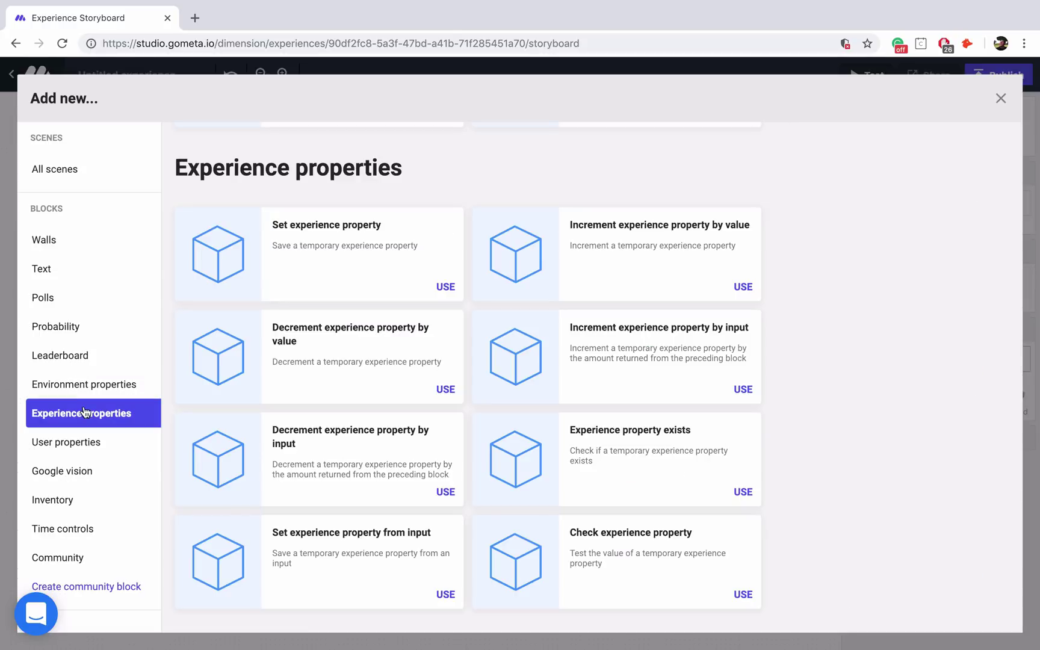
{"action": "left_click", "coordinate": [626, 275]}
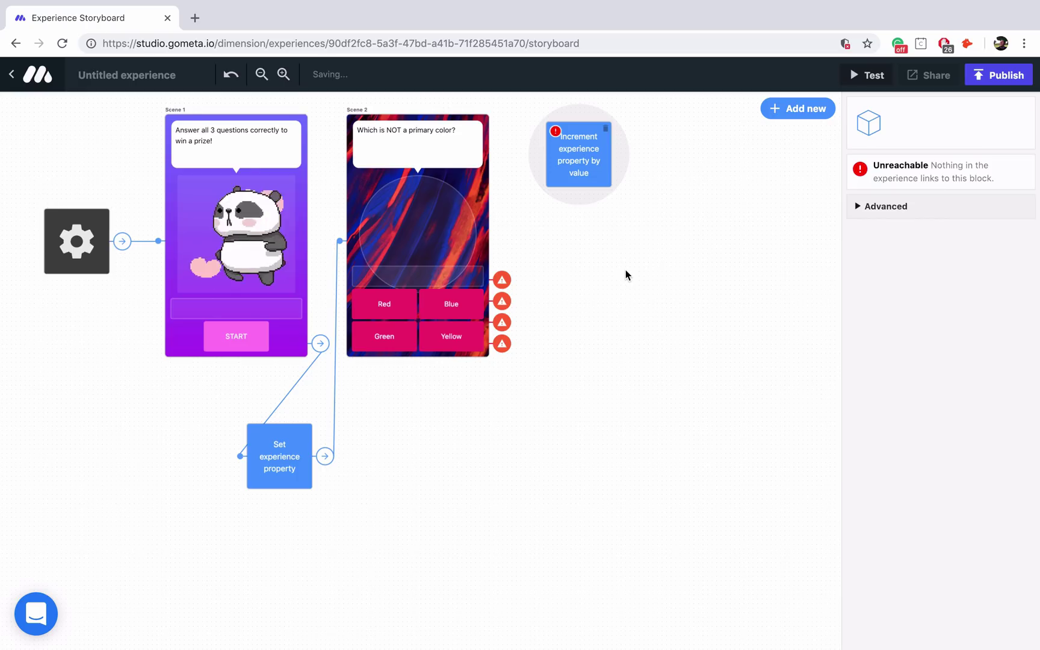
{"action": "left_click_drag", "start_coordinate": [554, 172], "coordinate": [408, 468]}
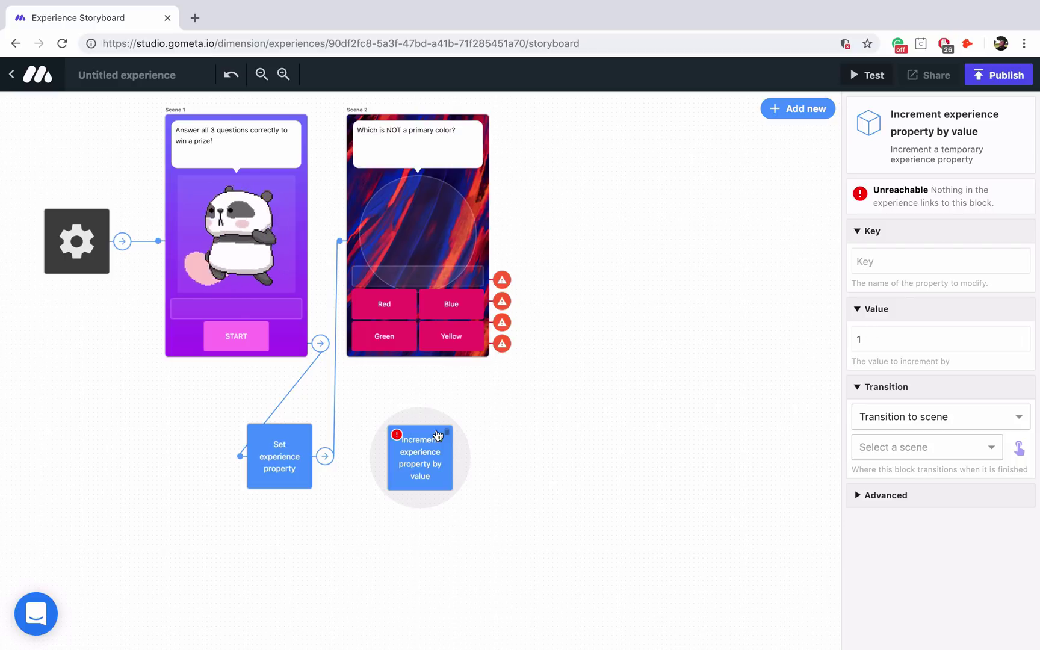
Step: Set the Increment block's key to points, matching the Set property block
{"action": "left_click", "coordinate": [295, 475]}
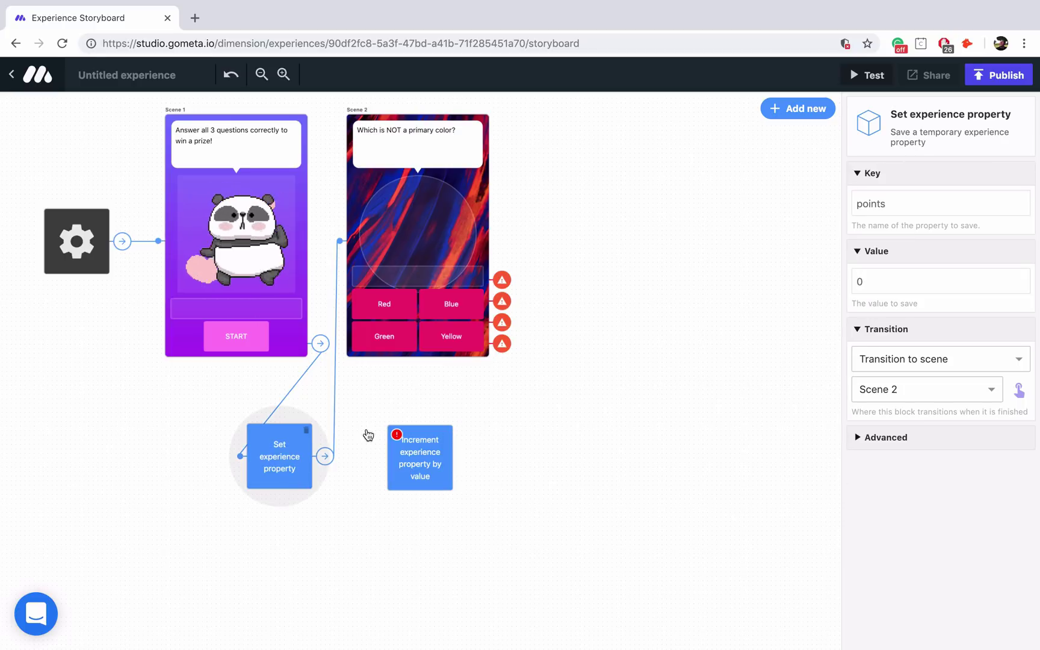
{"action": "double_click", "coordinate": [885, 198]}
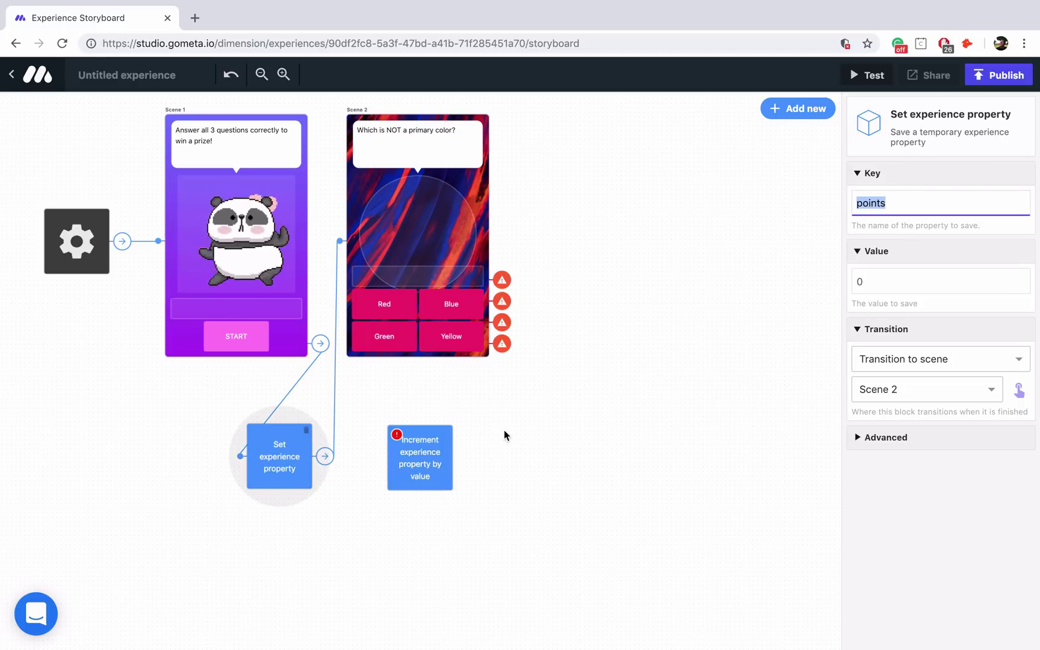
{"action": "left_click", "coordinate": [438, 462]}
{"action": "left_click", "coordinate": [879, 262]}
{"action": "type", "text": "points"}
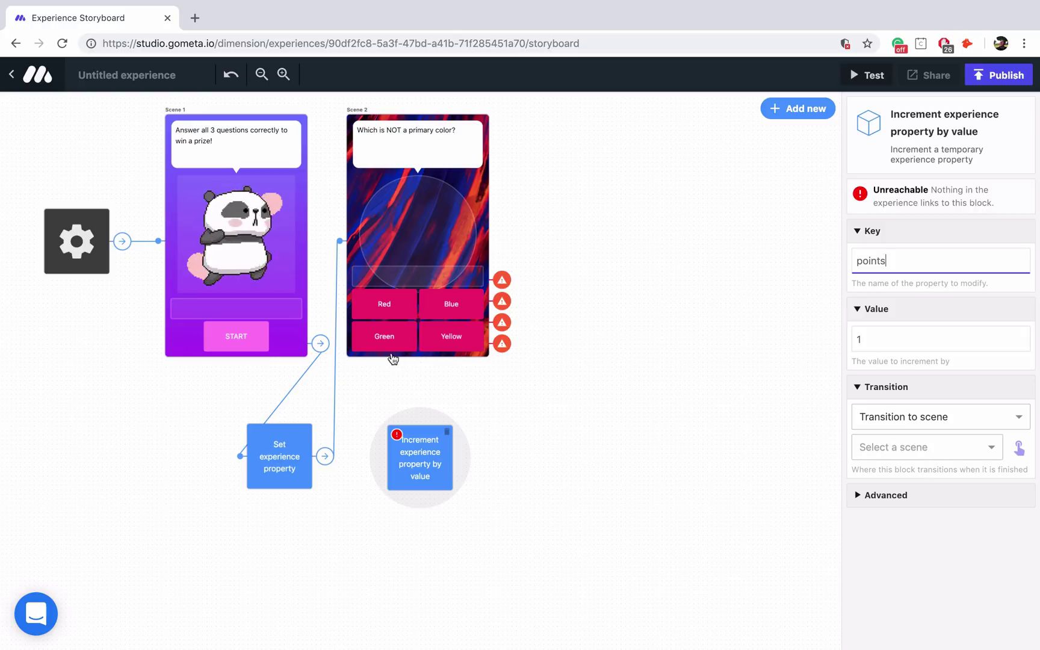
Step: Send the Green answer to the Increment block
{"action": "left_click", "coordinate": [385, 338]}
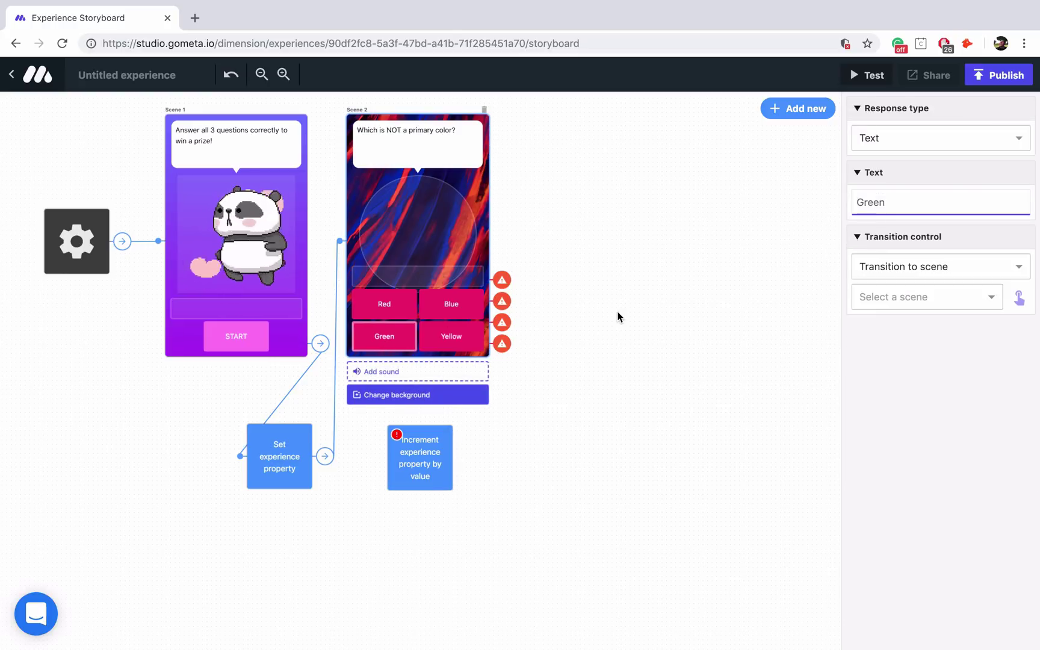
{"action": "left_click", "coordinate": [1019, 297]}
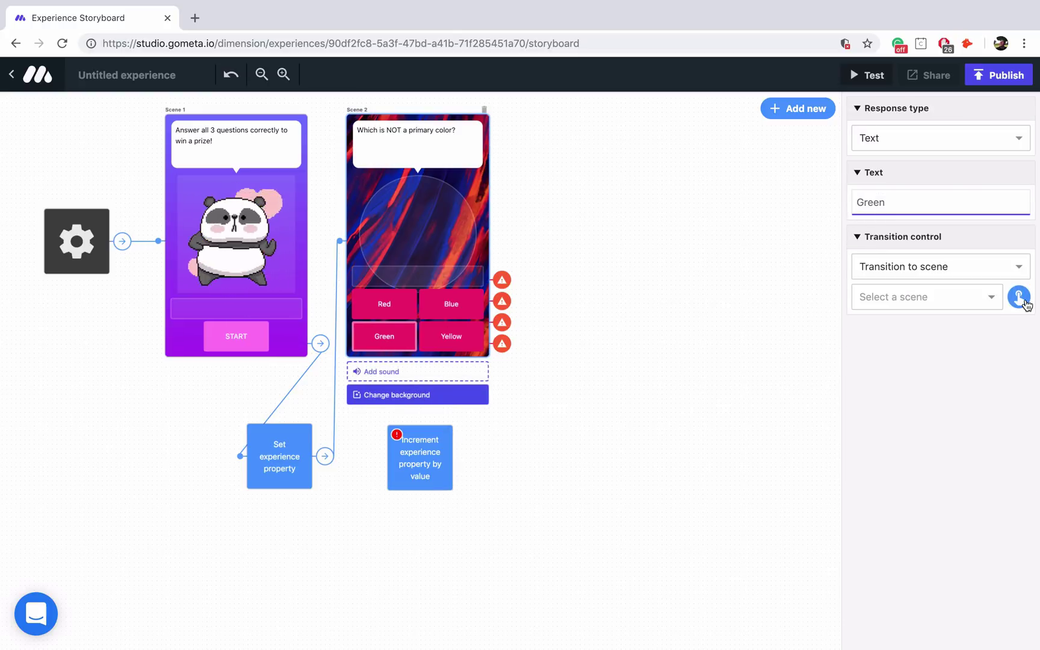
{"action": "left_click", "coordinate": [433, 469]}
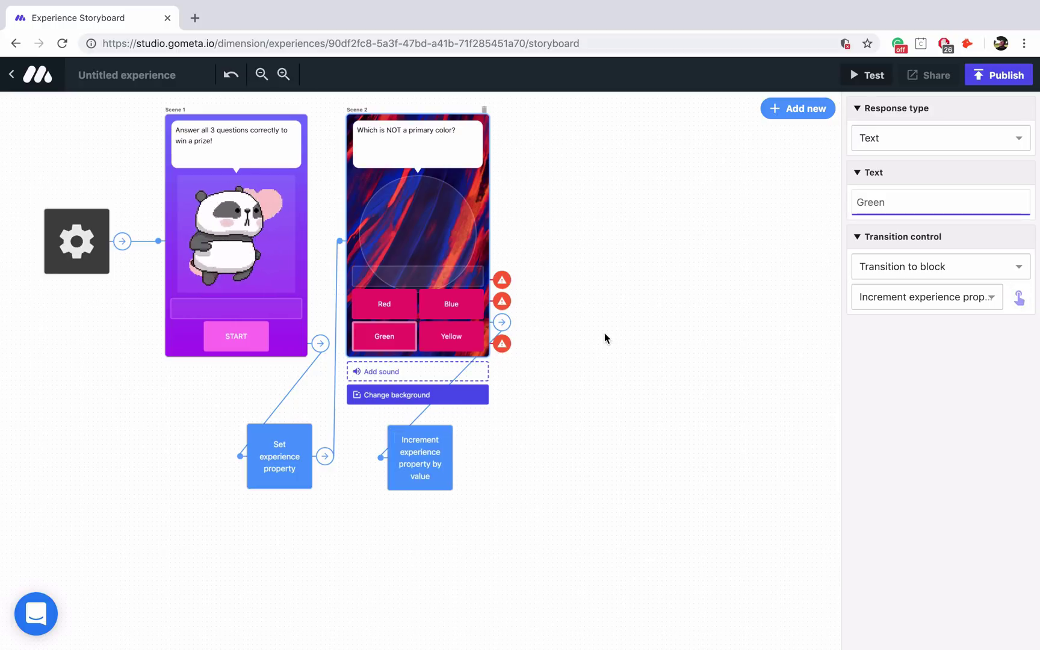
Step: Add Scene 3 below the logic blocks and route the Increment block to it
{"action": "left_click", "coordinate": [793, 110]}
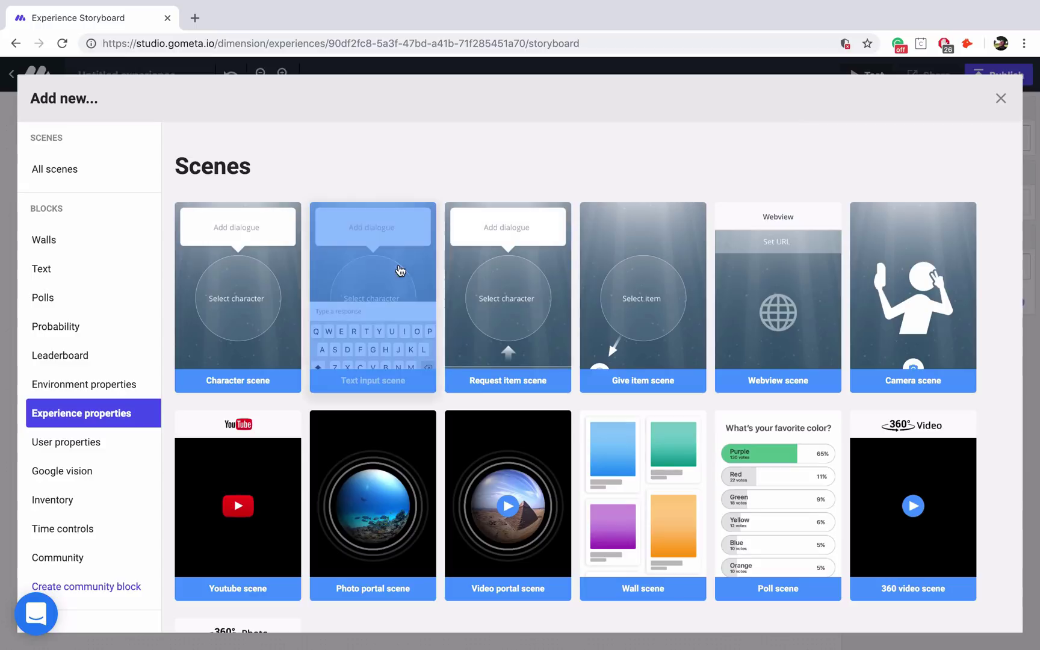
{"action": "left_click", "coordinate": [224, 325]}
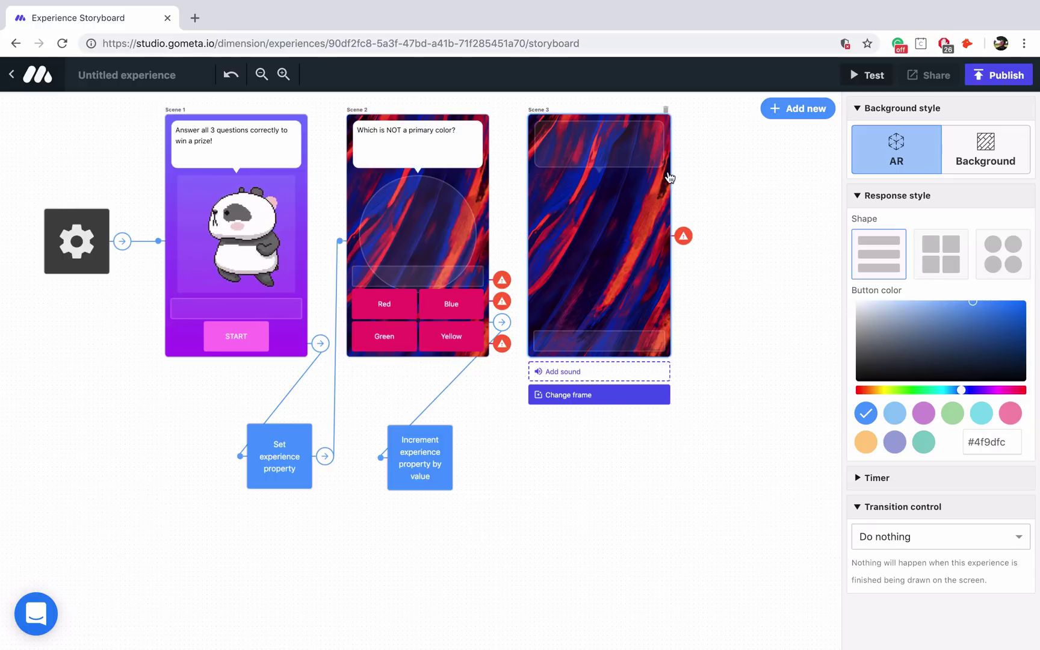
{"action": "left_click_drag", "start_coordinate": [666, 180], "coordinate": [491, 589]}
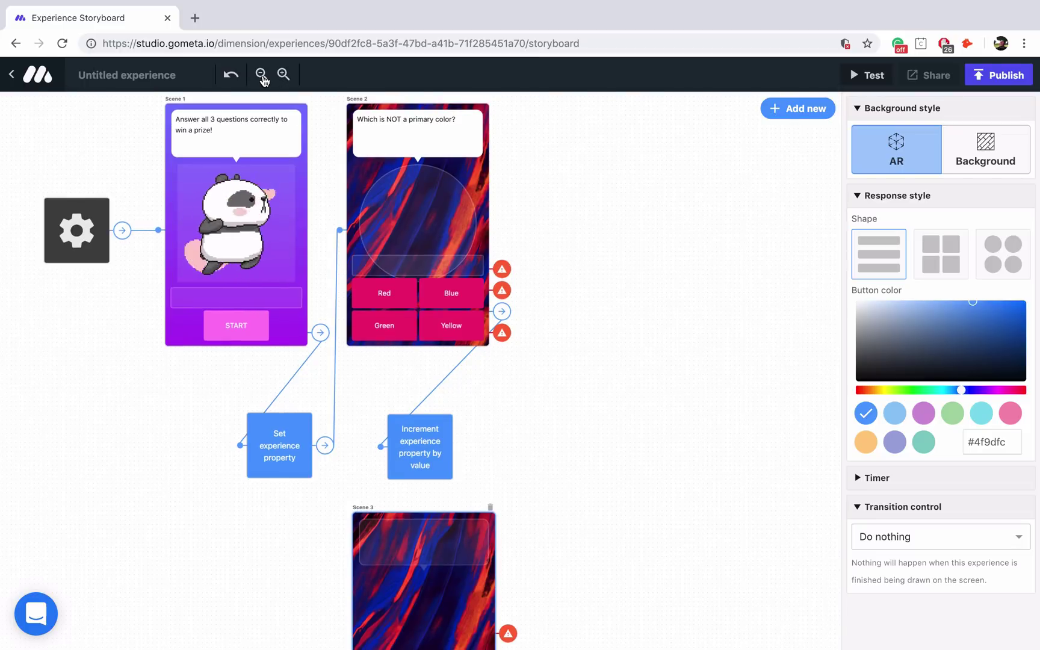
{"action": "left_click", "coordinate": [261, 74]}
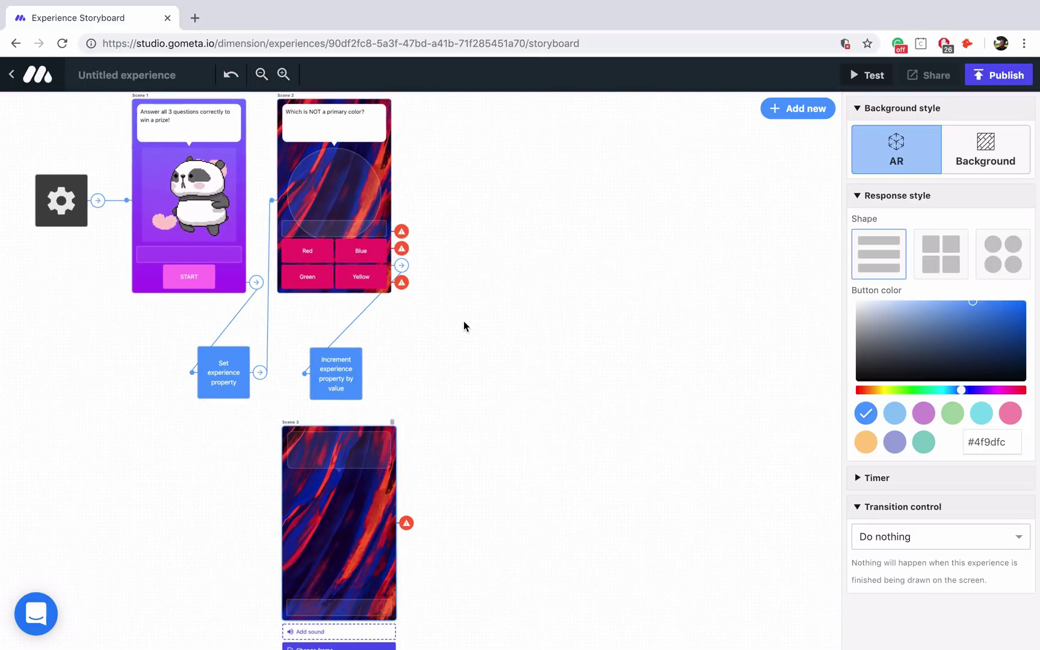
{"action": "left_click", "coordinate": [346, 371]}
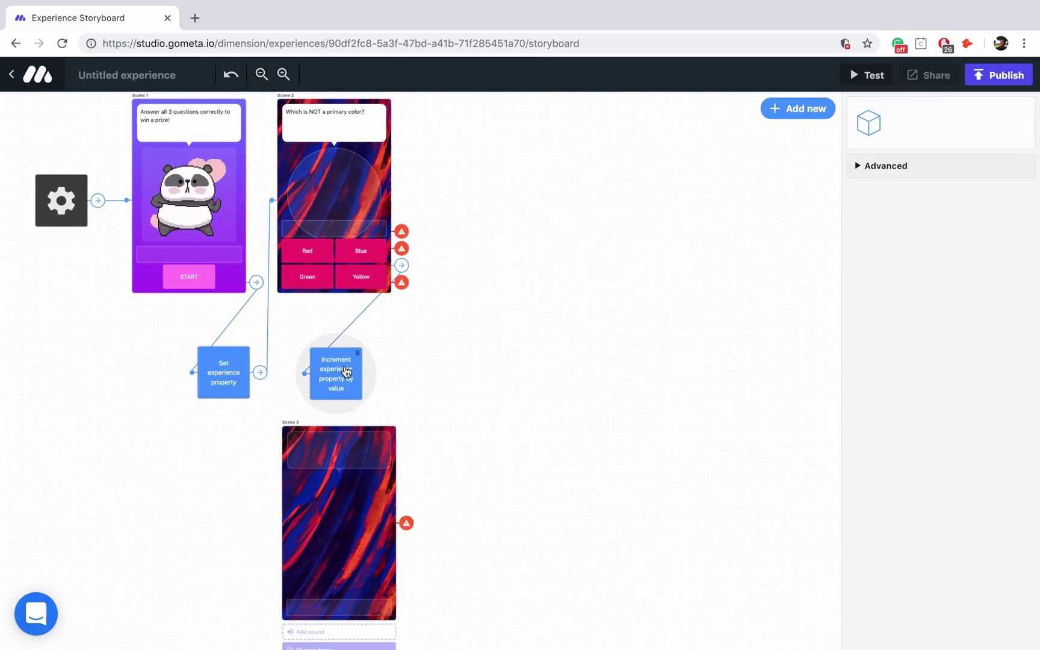
{"action": "left_click", "coordinate": [1019, 407]}
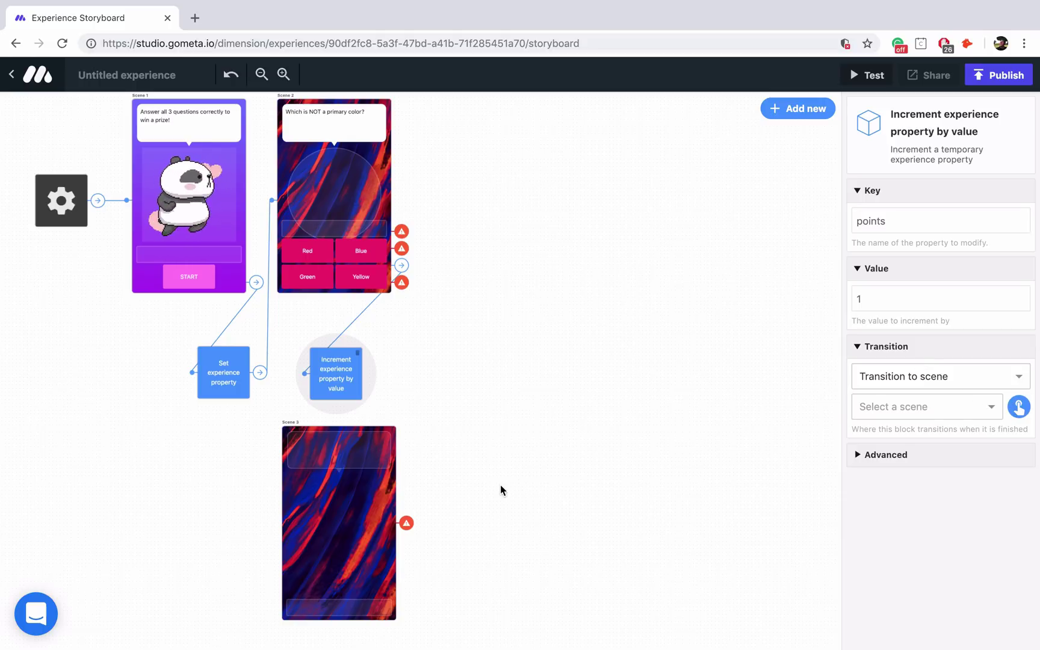
{"action": "left_click", "coordinate": [341, 507]}
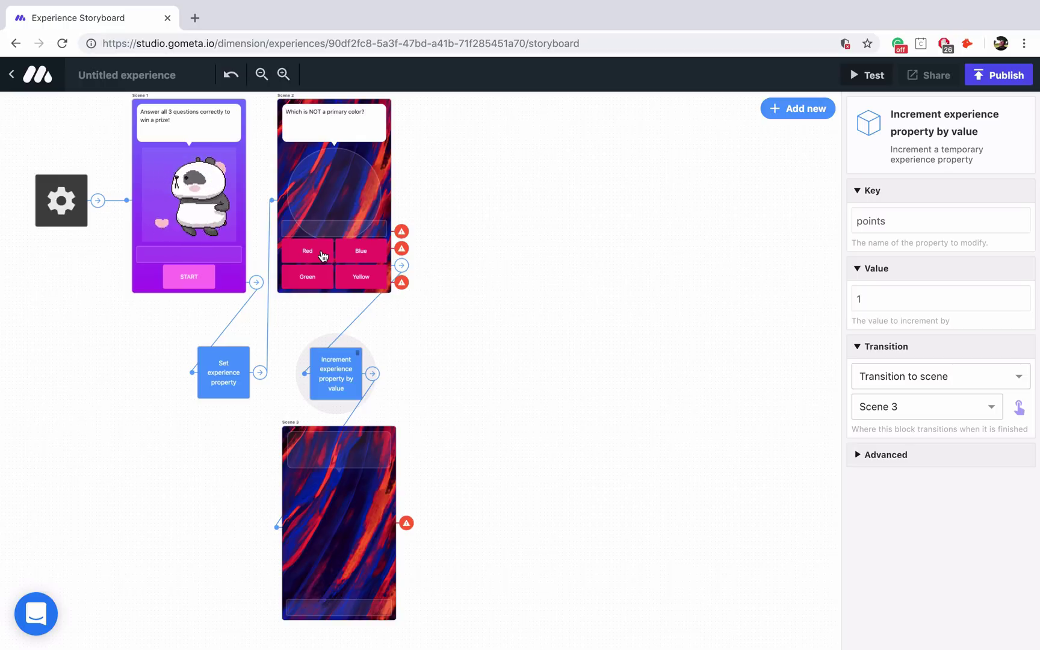
Step: Route the Red, Blue and Yellow answers to Scene 3
{"action": "left_click", "coordinate": [323, 256]}
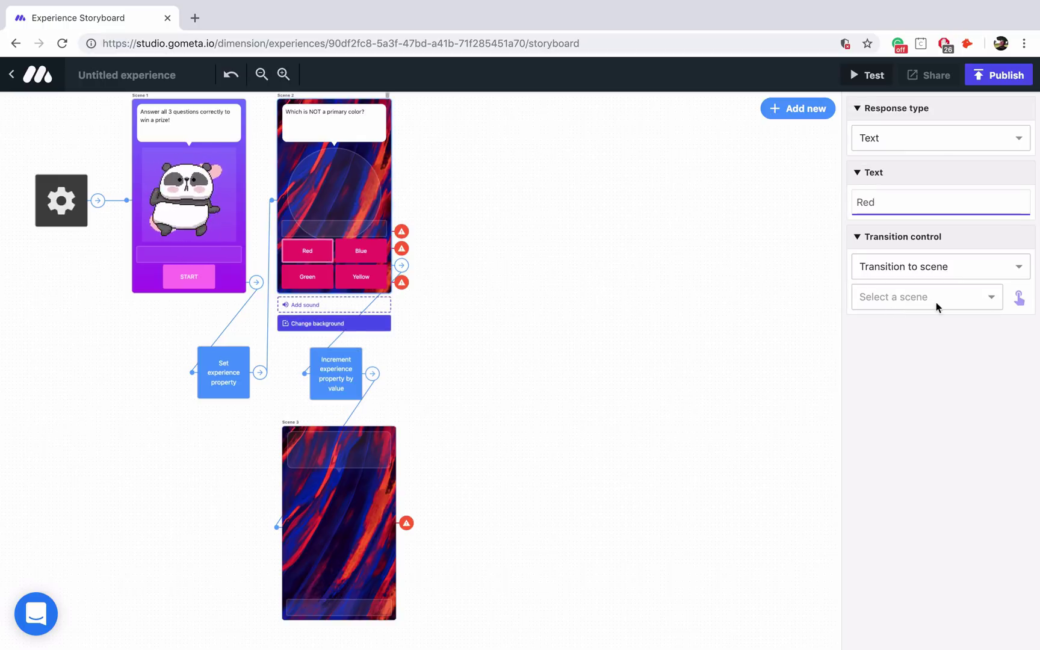
{"action": "left_click", "coordinate": [1019, 298]}
{"action": "left_click", "coordinate": [351, 520]}
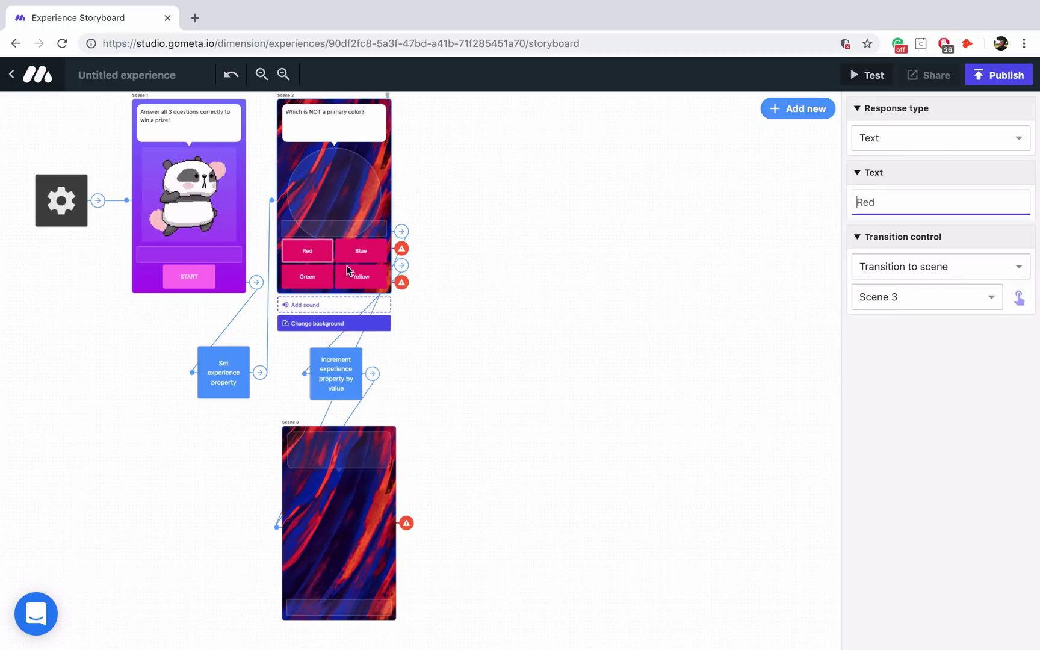
{"action": "left_click", "coordinate": [374, 253]}
{"action": "left_click", "coordinate": [1019, 297]}
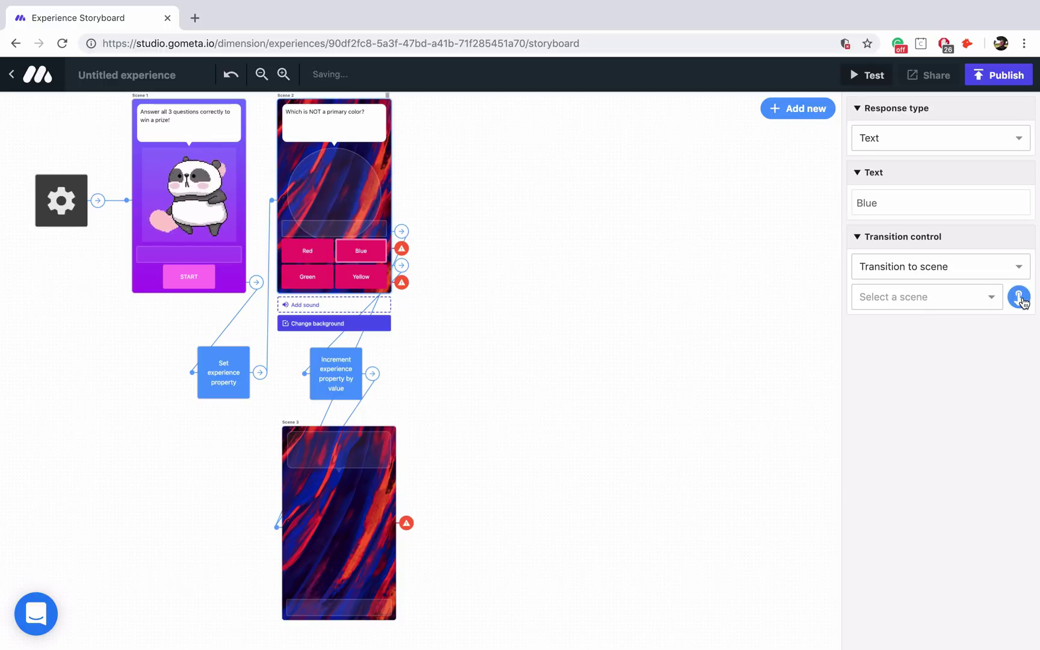
{"action": "left_click", "coordinate": [365, 506]}
{"action": "left_click", "coordinate": [373, 276]}
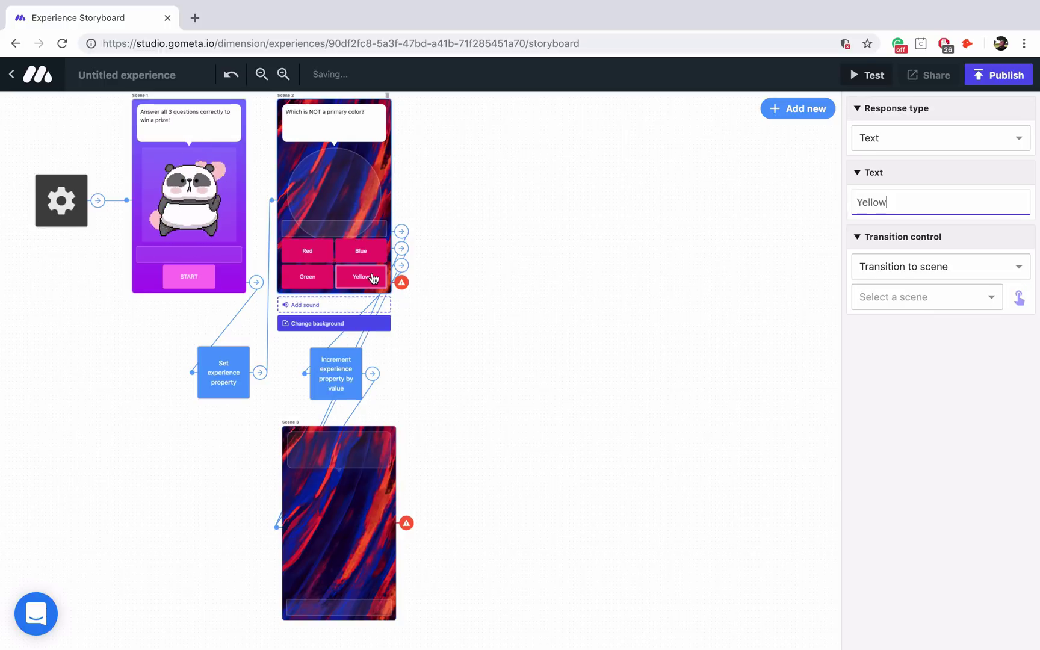
{"action": "left_click", "coordinate": [1018, 297]}
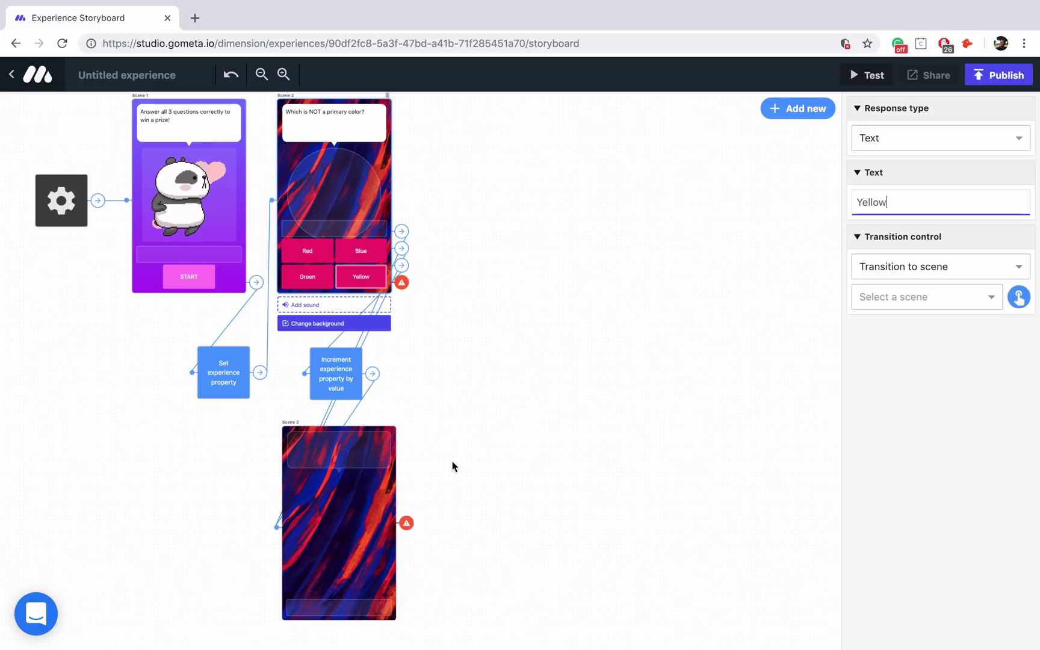
{"action": "left_click", "coordinate": [337, 496]}
{"action": "mouse_move", "coordinate": [331, 382]}
{"action": "left_mouse_down"}
{"action": "mouse_move", "coordinate": [355, 395]}
{"action": "mouse_move", "coordinate": [346, 378]}
{"action": "left_mouse_up"}
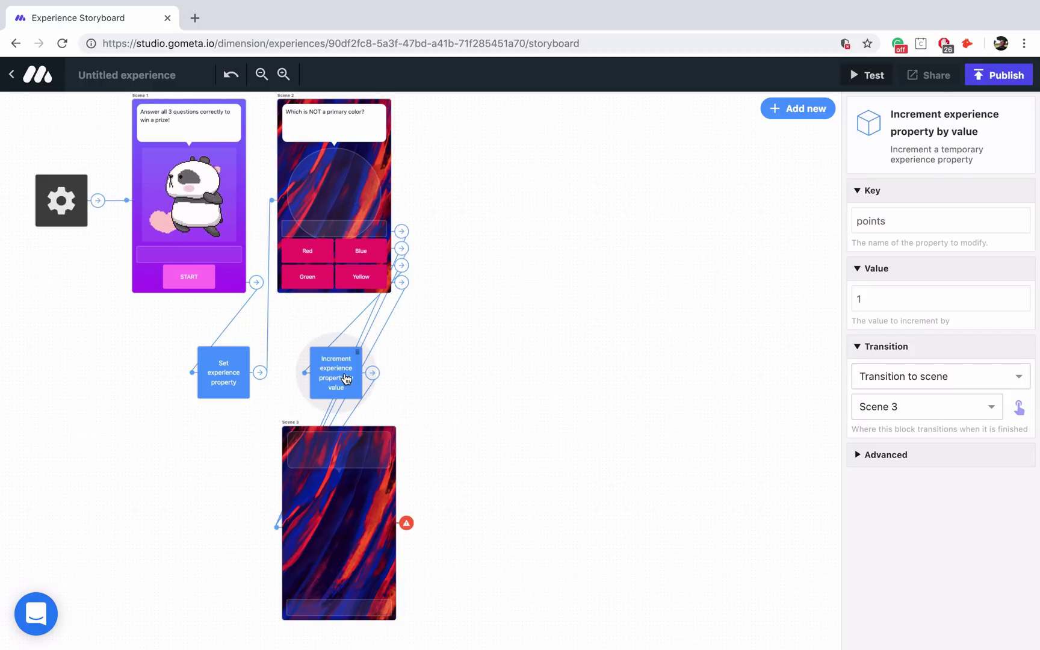
{"action": "left_click", "coordinate": [394, 502]}
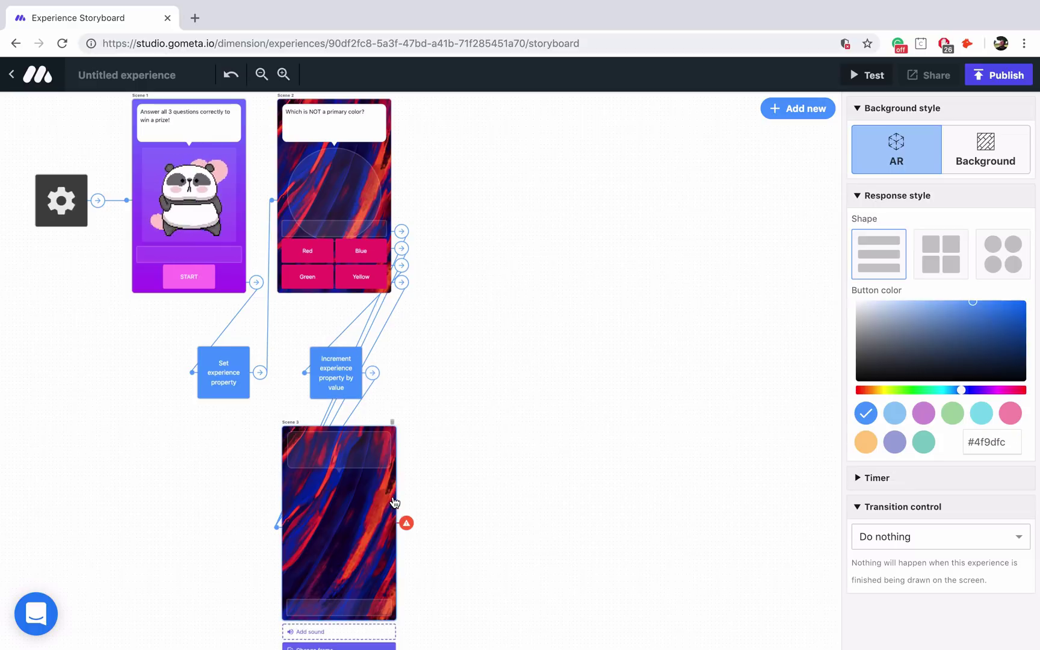
Step: Give Scene 3 the pink marbled Abstract background
{"action": "left_click", "coordinate": [992, 158]}
{"action": "scroll", "coordinate": [588, 388], "scroll_direction": "down", "scroll_amount": 1}
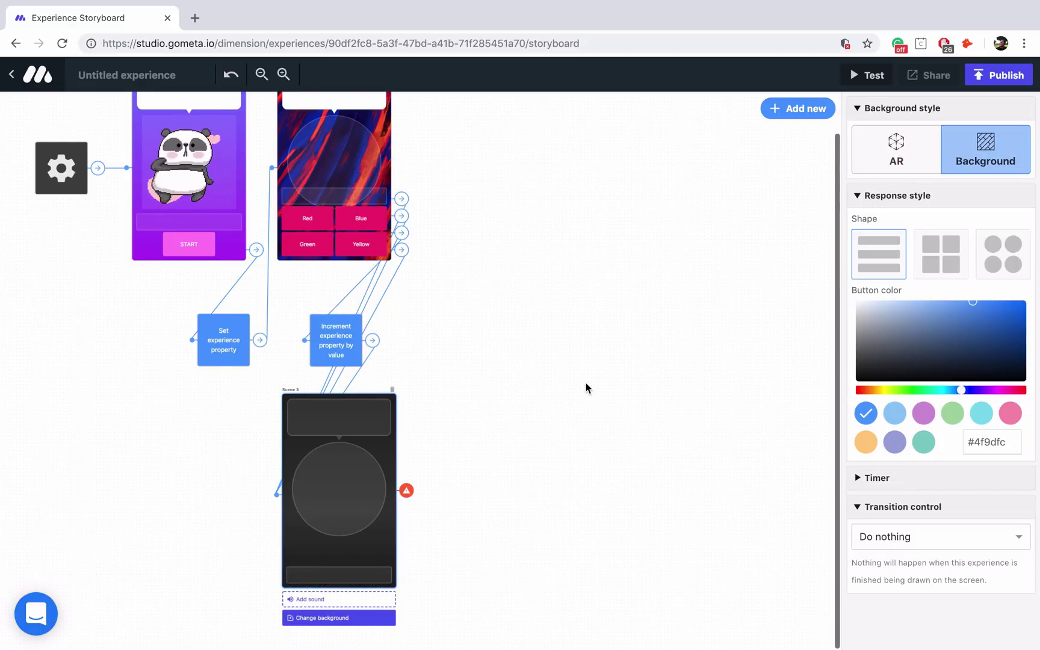
{"action": "left_click", "coordinate": [369, 618]}
{"action": "left_click", "coordinate": [71, 272]}
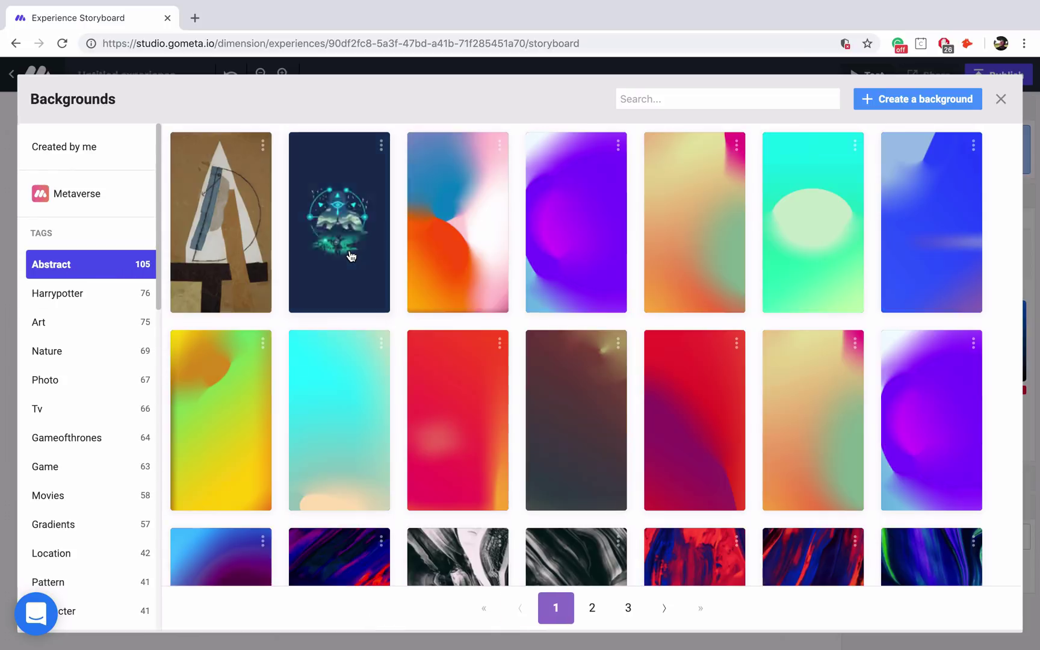
{"action": "scroll", "coordinate": [667, 388], "scroll_direction": "down", "scroll_amount": 10}
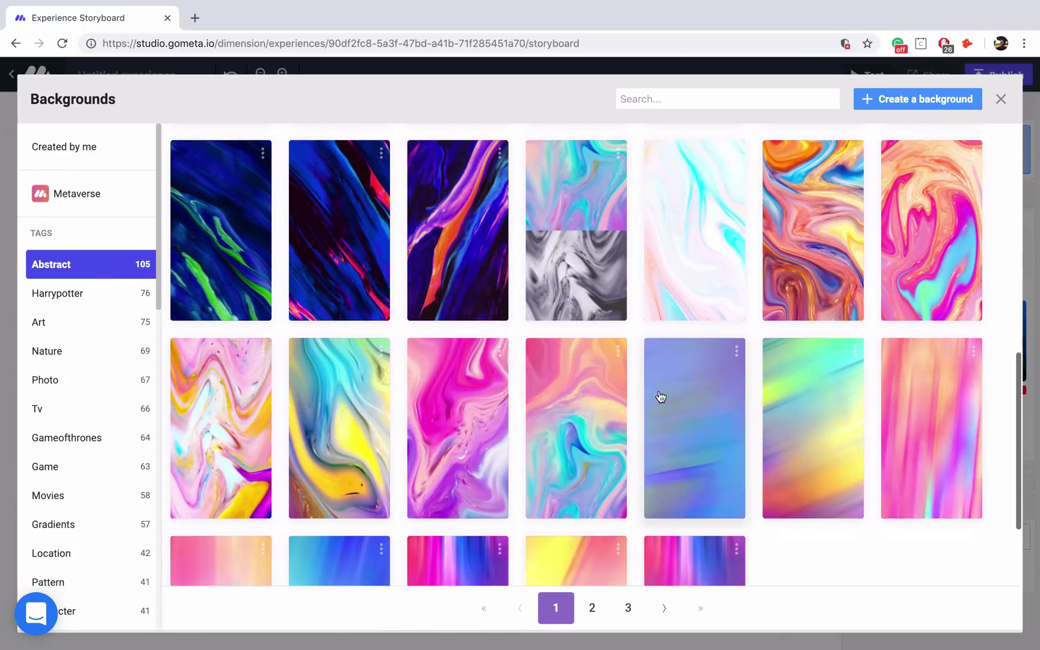
{"action": "left_click", "coordinate": [461, 425]}
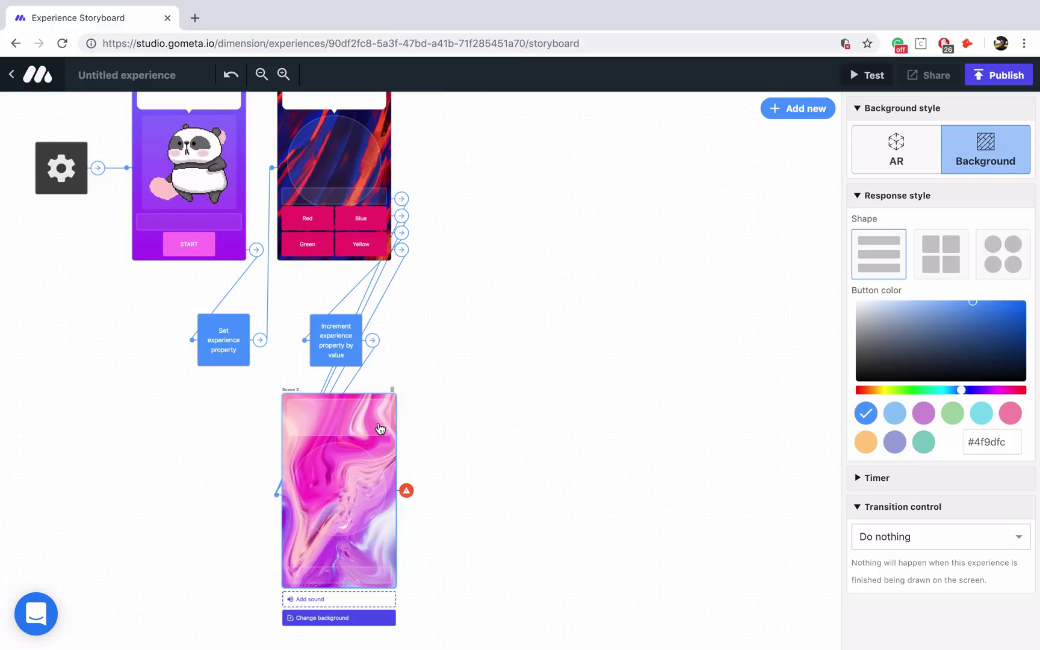
Step: Write 'The correct answer is Green.' and add a Next response
{"action": "left_click", "coordinate": [359, 422]}
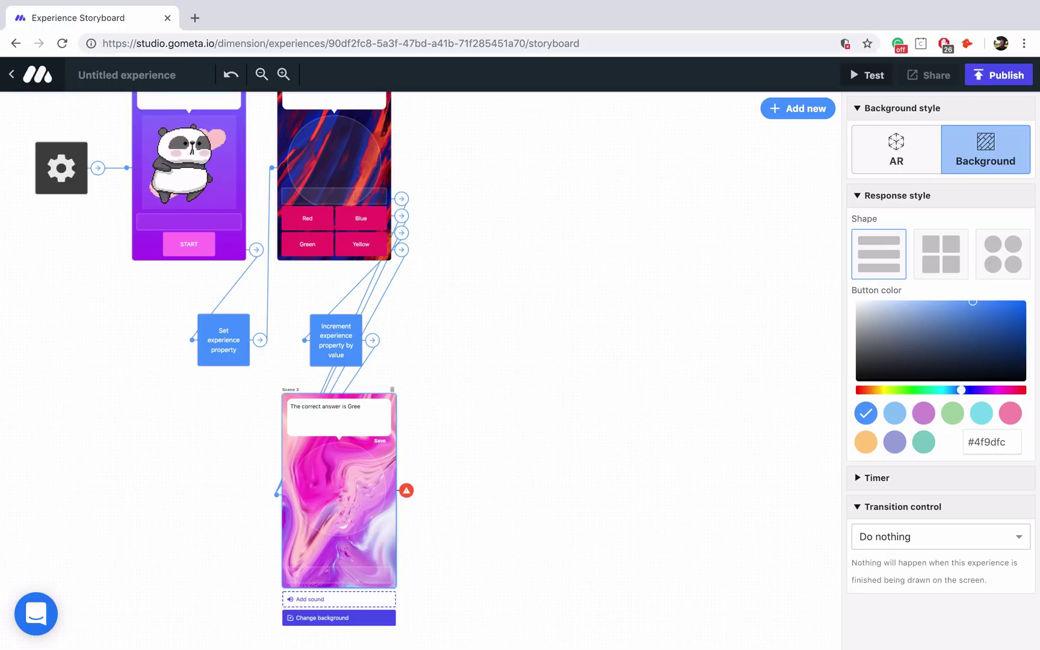
{"action": "left_click", "coordinate": [376, 568]}
{"action": "type", "text": "Ne"}
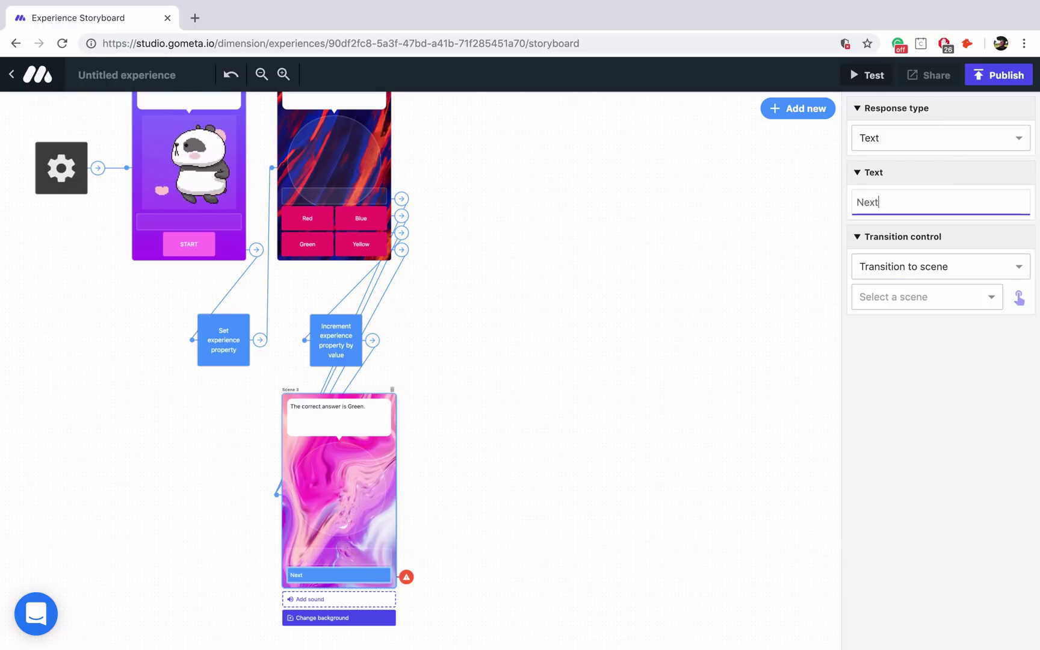
{"action": "type", "text": "xt"}
Step: Make Scene 3's Next button round and colour it violet #4435dd
{"action": "left_click", "coordinate": [390, 535]}
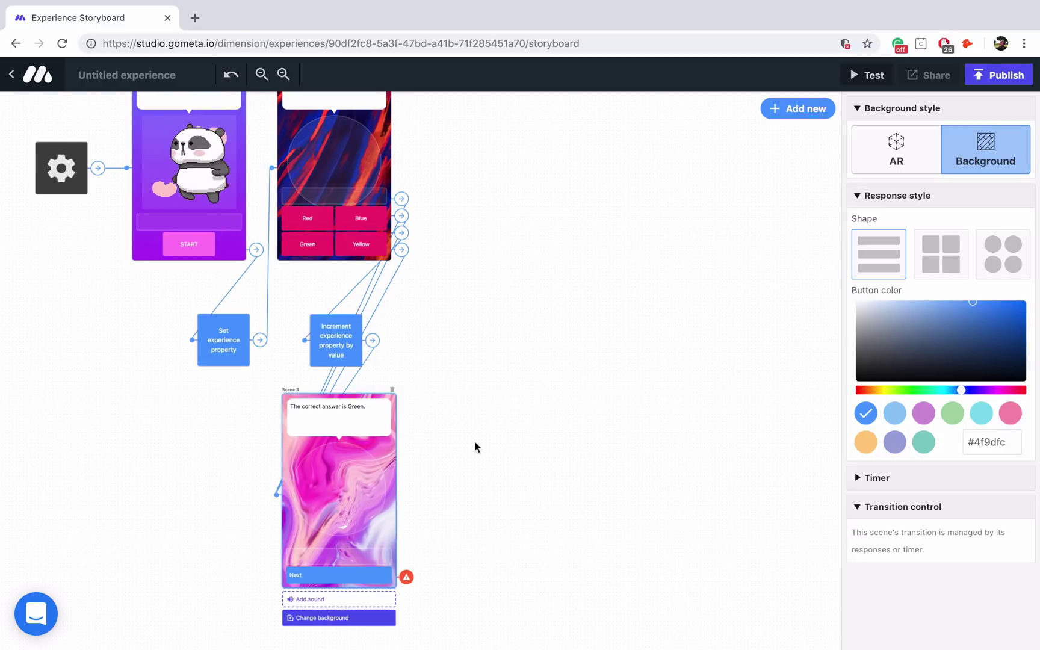
{"action": "left_click", "coordinate": [1005, 263]}
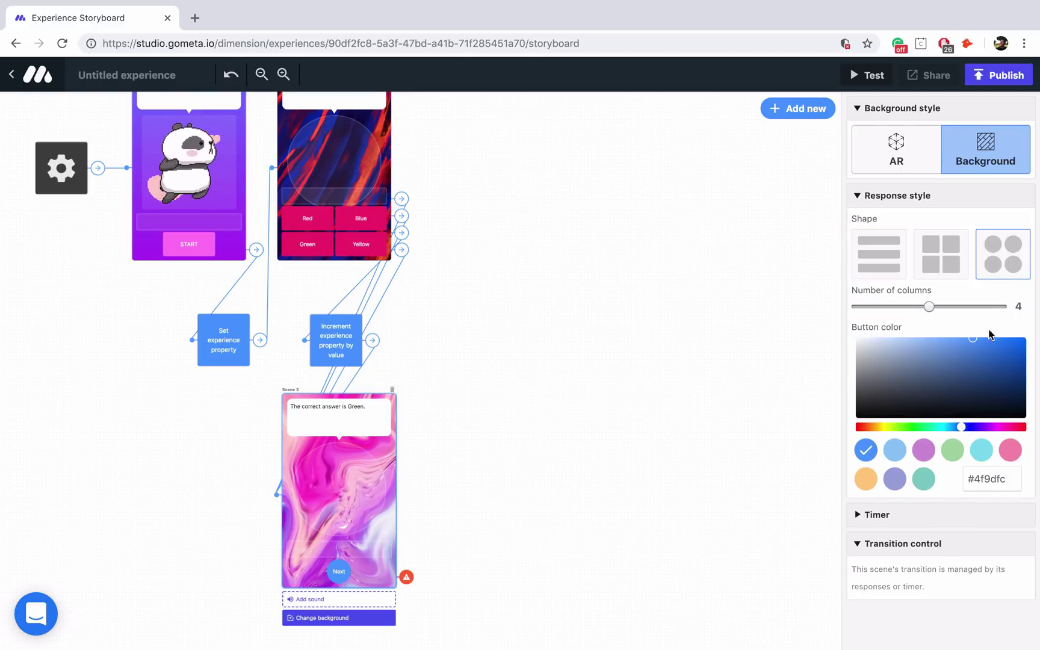
{"action": "left_click_drag", "start_coordinate": [958, 425], "coordinate": [968, 425]}
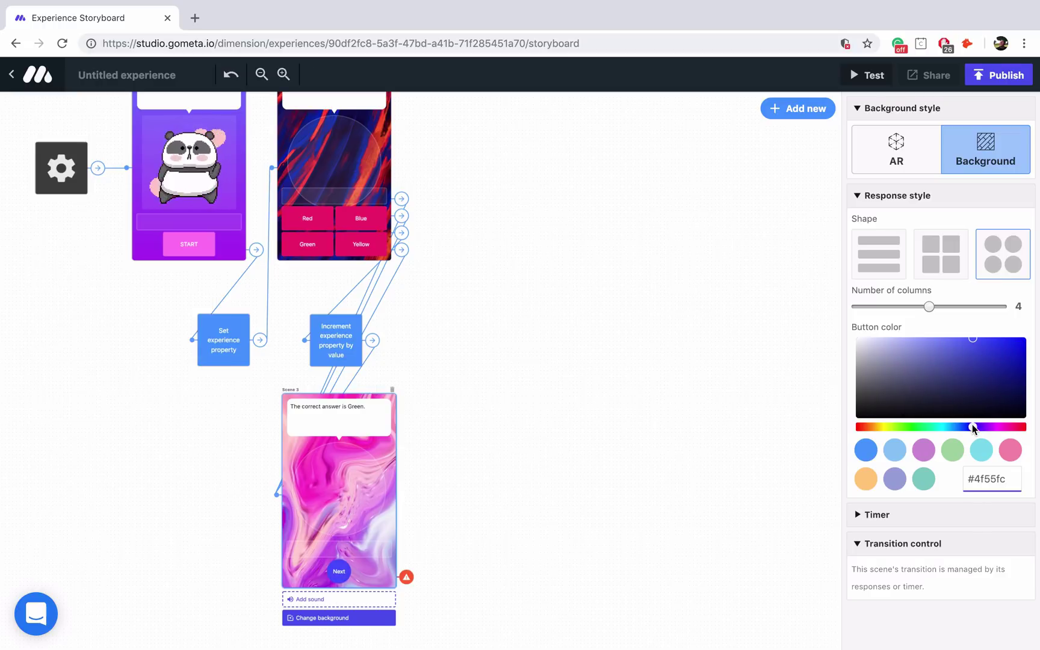
{"action": "left_click", "coordinate": [975, 428]}
{"action": "left_click_drag", "start_coordinate": [987, 374], "coordinate": [986, 351]}
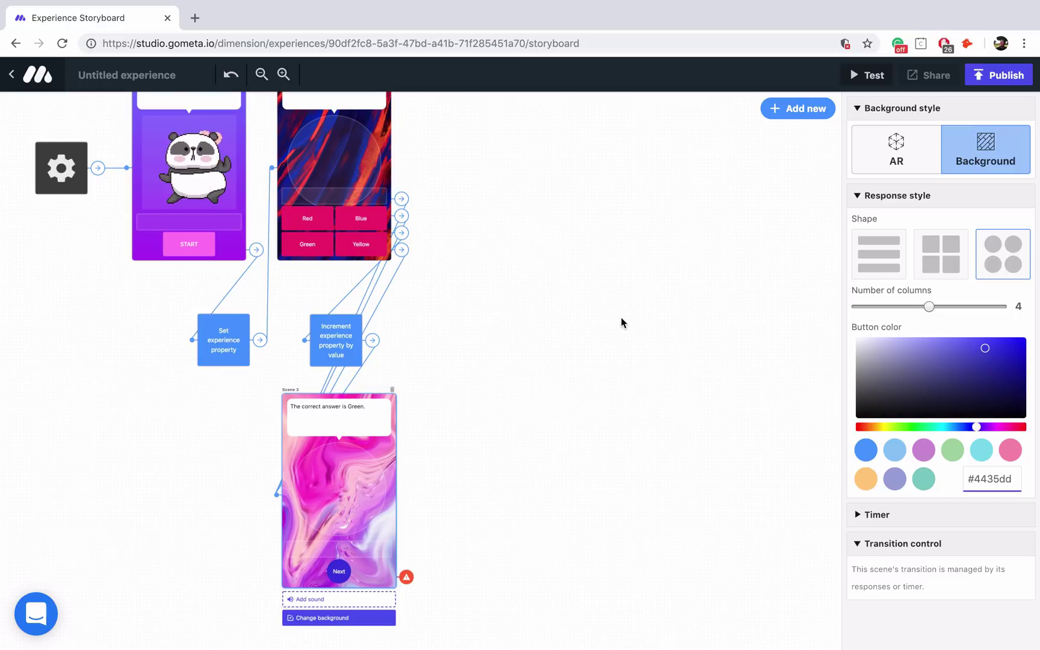
{"action": "scroll", "coordinate": [621, 323], "scroll_direction": "up", "scroll_amount": 2}
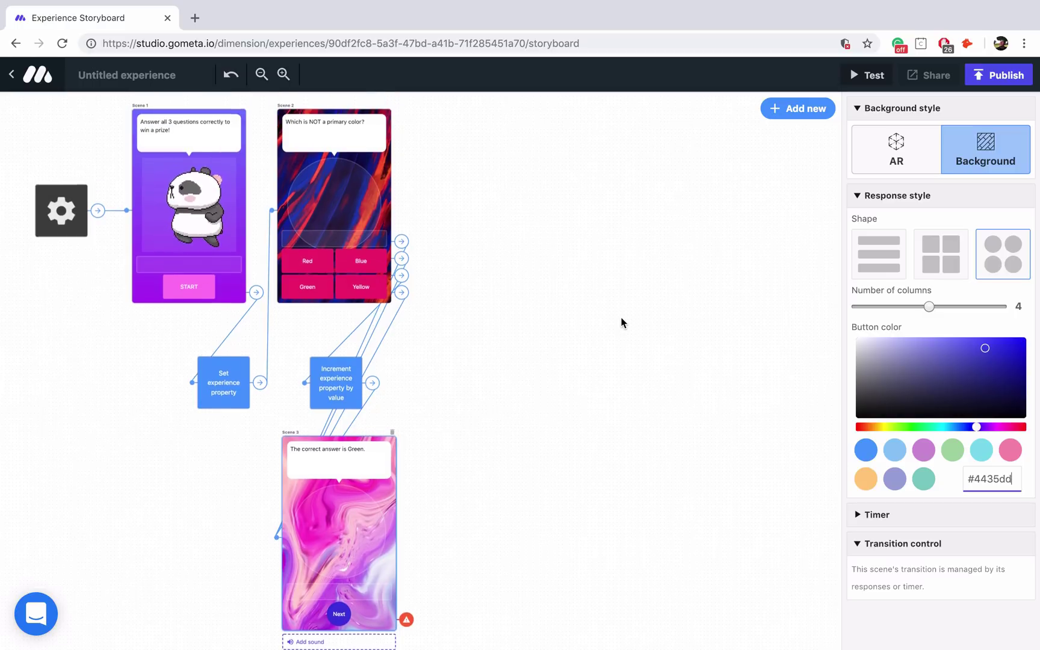
Step: Add a text-input Scene 4 to the storyboard
{"action": "left_click", "coordinate": [794, 107]}
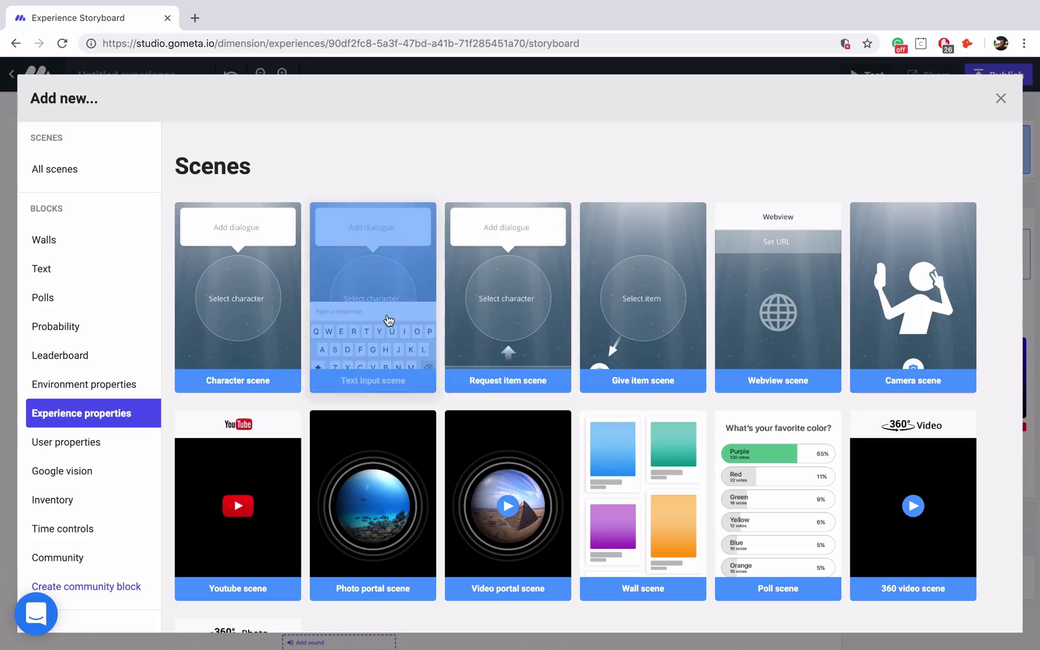
{"action": "left_click", "coordinate": [391, 337]}
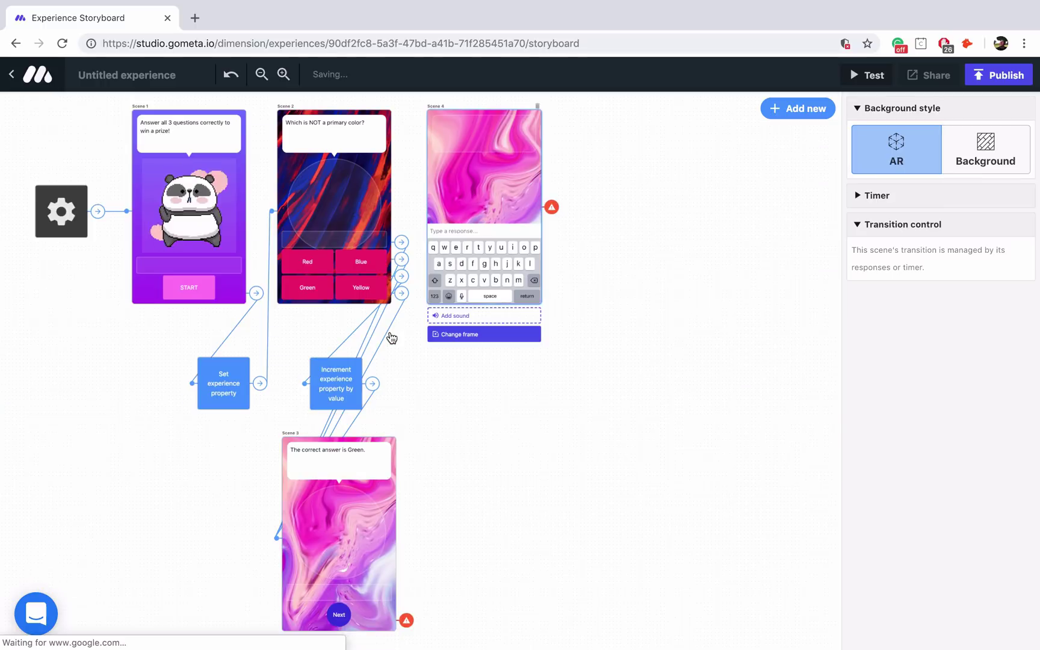
{"action": "left_click_drag", "start_coordinate": [537, 202], "coordinate": [540, 203]}
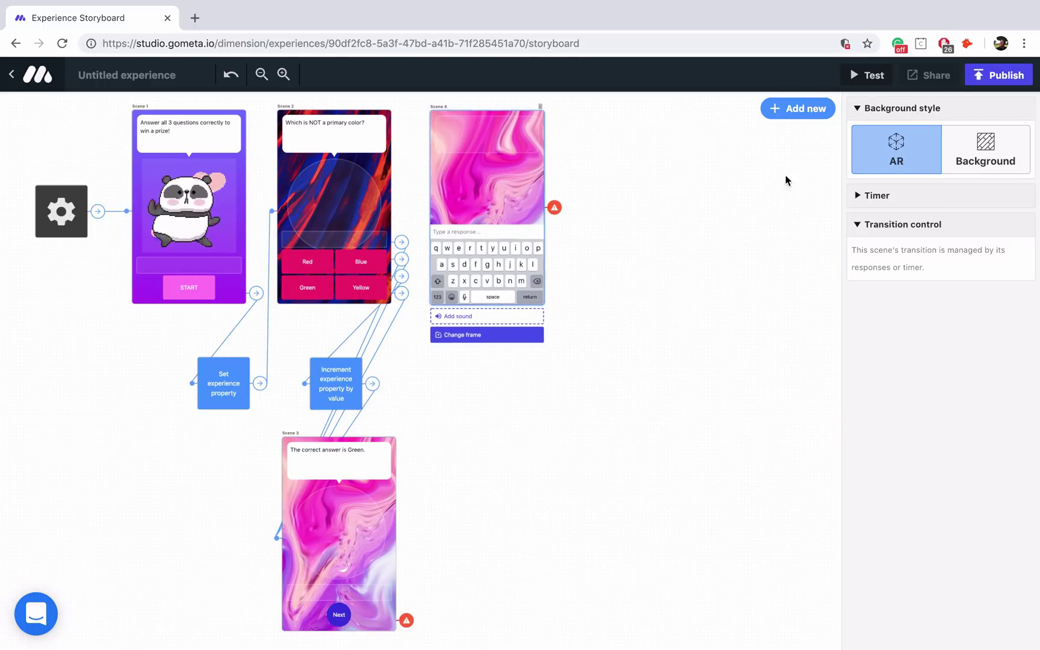
Step: Give Scene 4 the Space Earth background and the question 'What is the top layer of the Earth?'
{"action": "left_click", "coordinate": [1010, 145]}
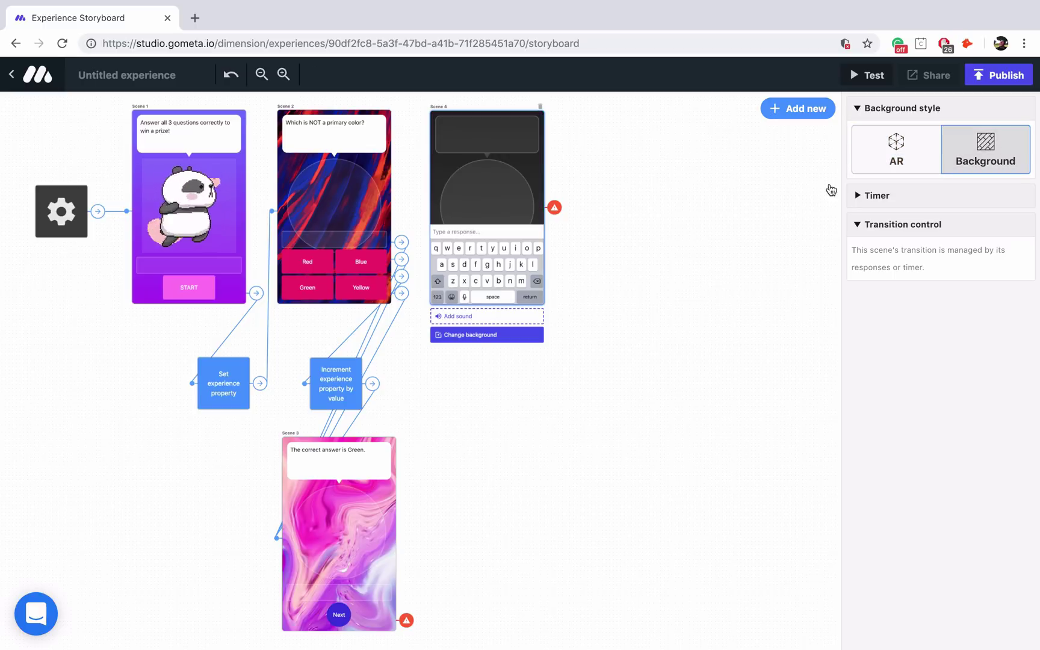
{"action": "left_click", "coordinate": [505, 337]}
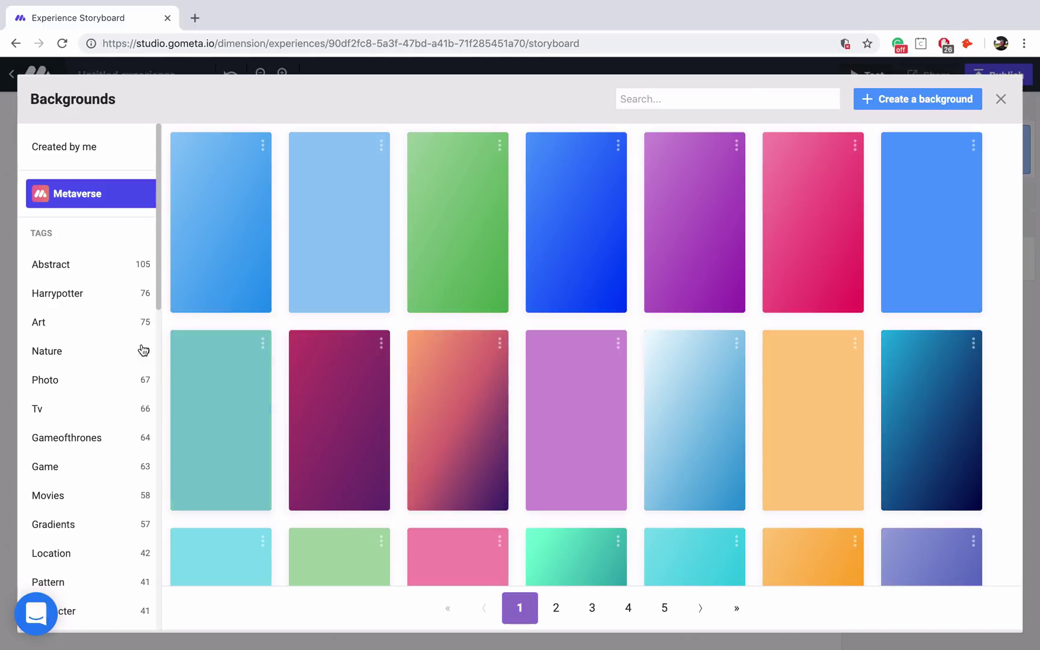
{"action": "left_click", "coordinate": [80, 529]}
{"action": "scroll", "coordinate": [95, 515], "scroll_direction": "down", "scroll_amount": 12}
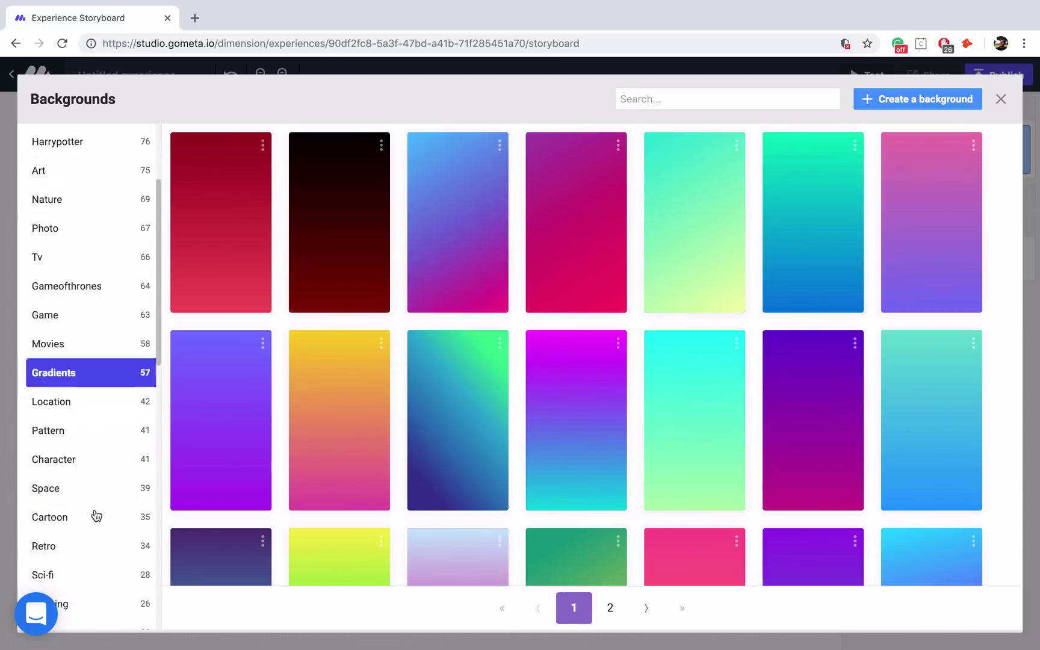
{"action": "scroll", "coordinate": [95, 515], "scroll_direction": "down", "scroll_amount": 2}
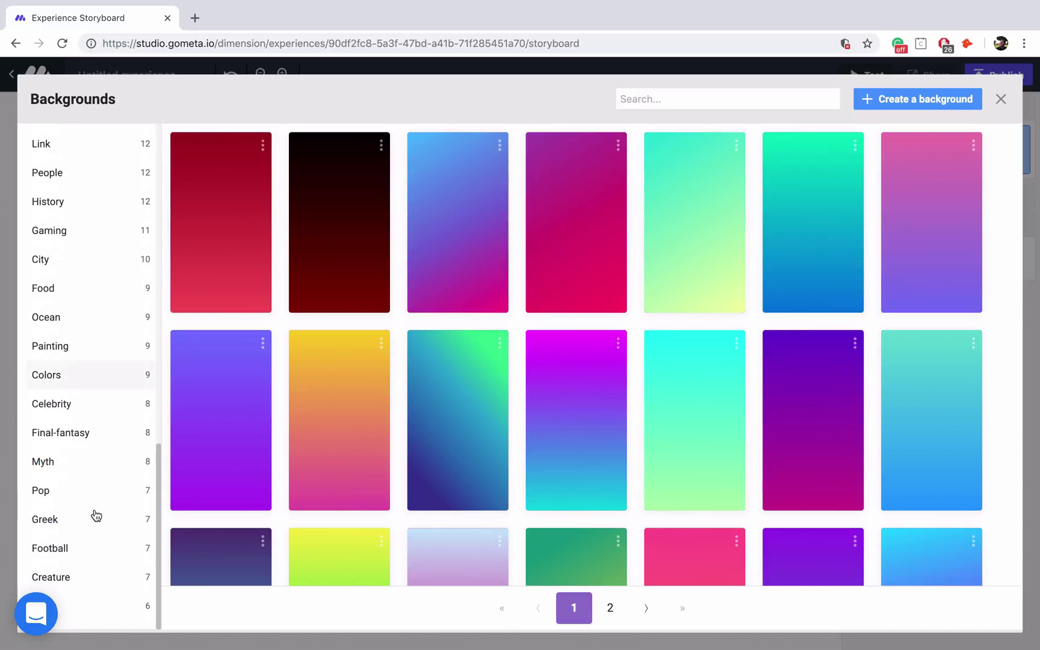
{"action": "scroll", "coordinate": [96, 515], "scroll_direction": "up", "scroll_amount": 5}
{"action": "scroll", "coordinate": [95, 515], "scroll_direction": "up", "scroll_amount": 5}
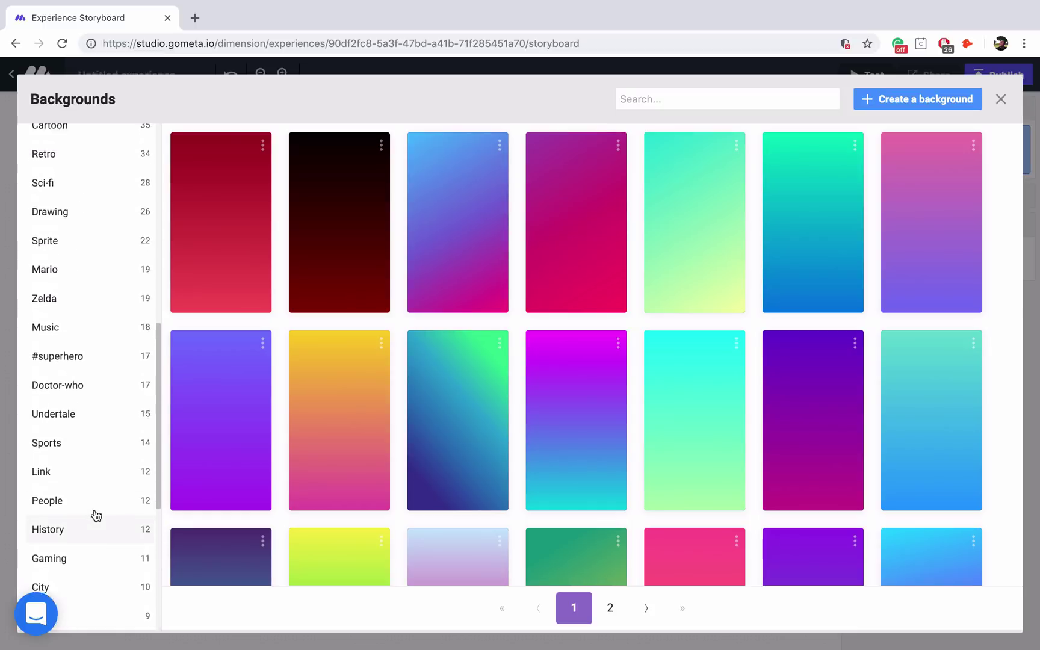
{"action": "left_click", "coordinate": [77, 251]}
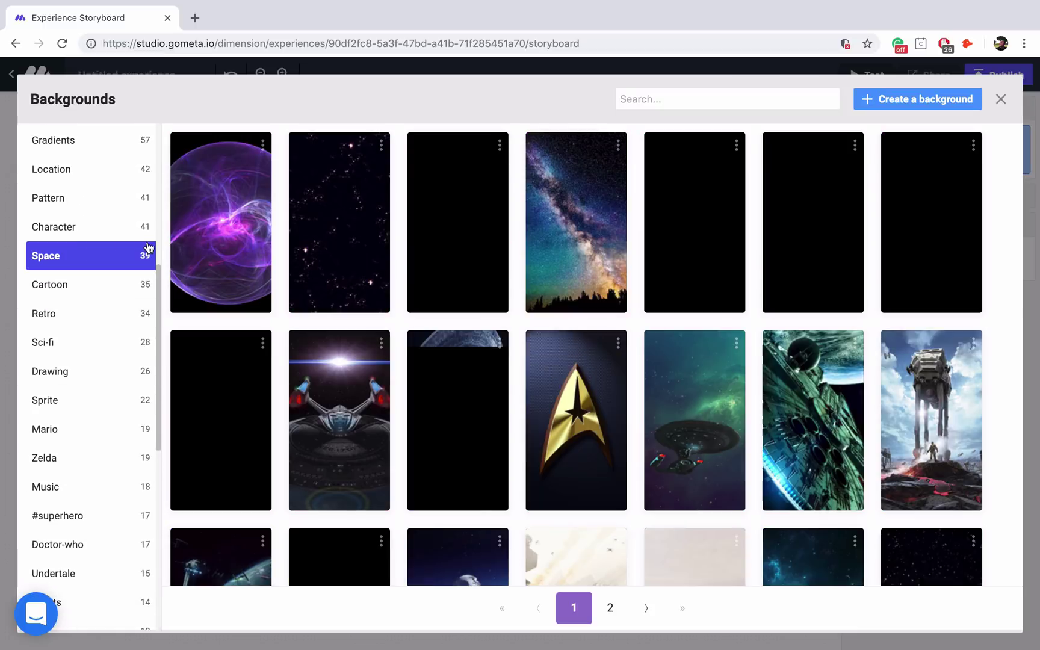
{"action": "left_click", "coordinate": [440, 235]}
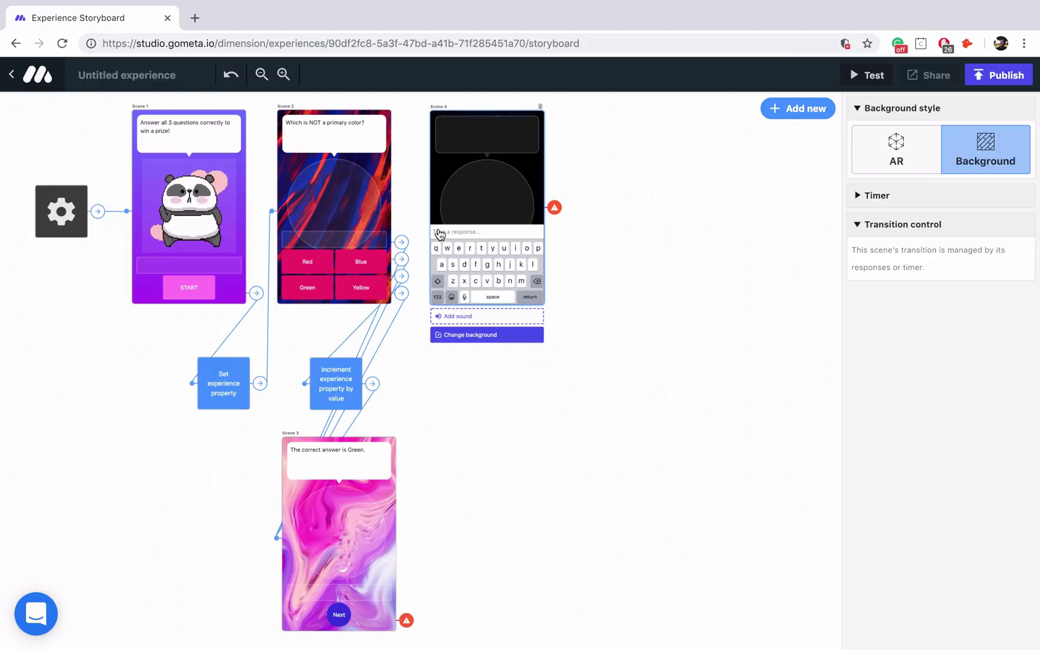
{"action": "left_click", "coordinate": [495, 142]}
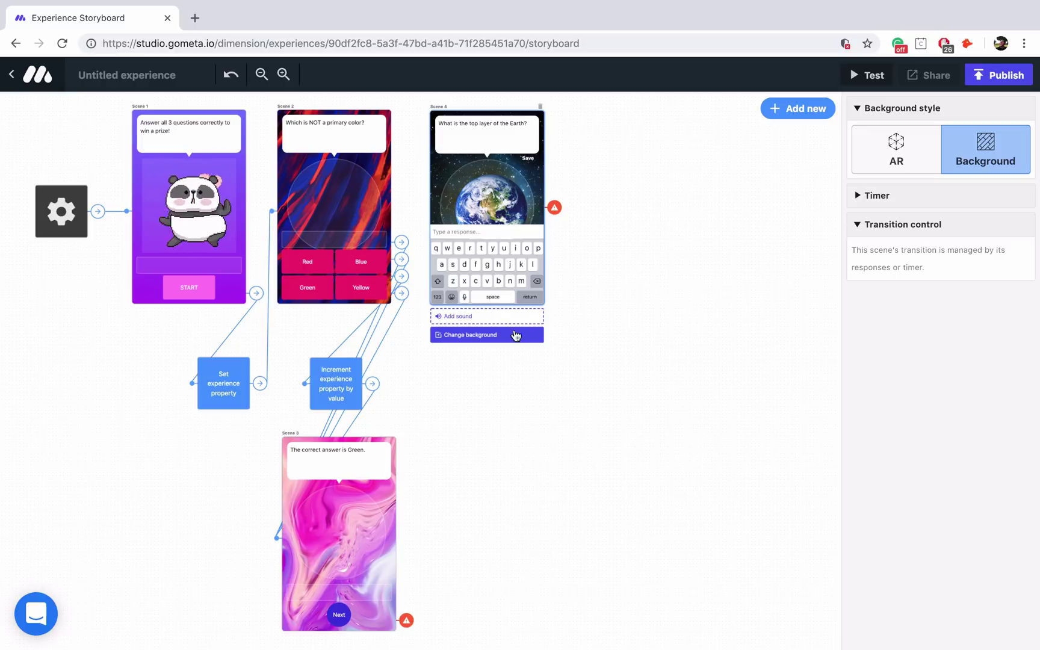
Step: Add a Check Text Response block below Scene 4
{"action": "left_click", "coordinate": [789, 119]}
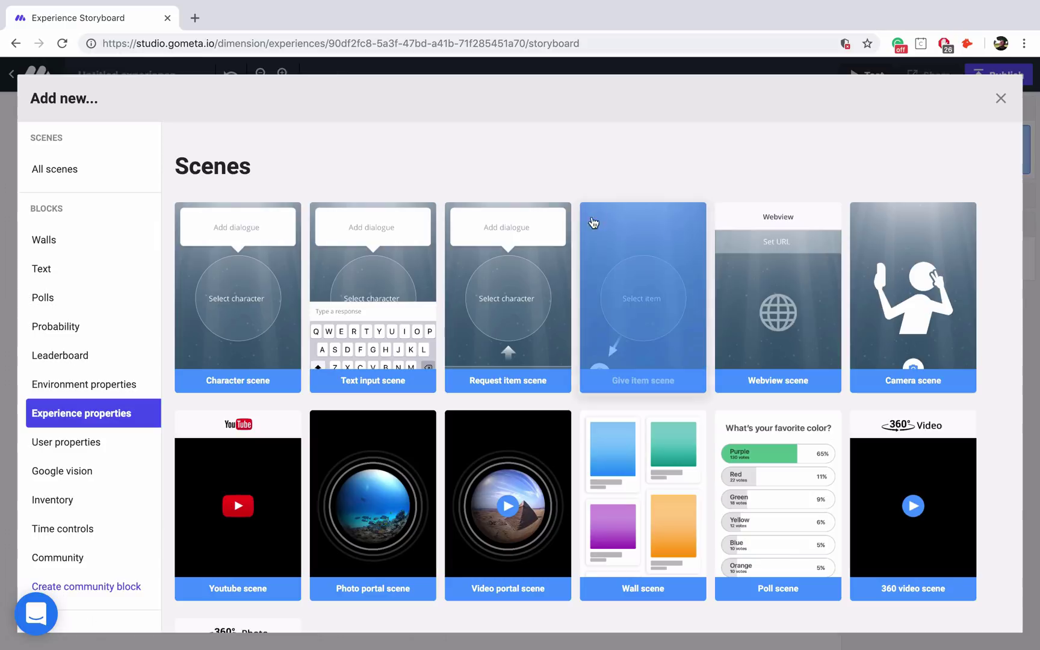
{"action": "left_click", "coordinate": [122, 265]}
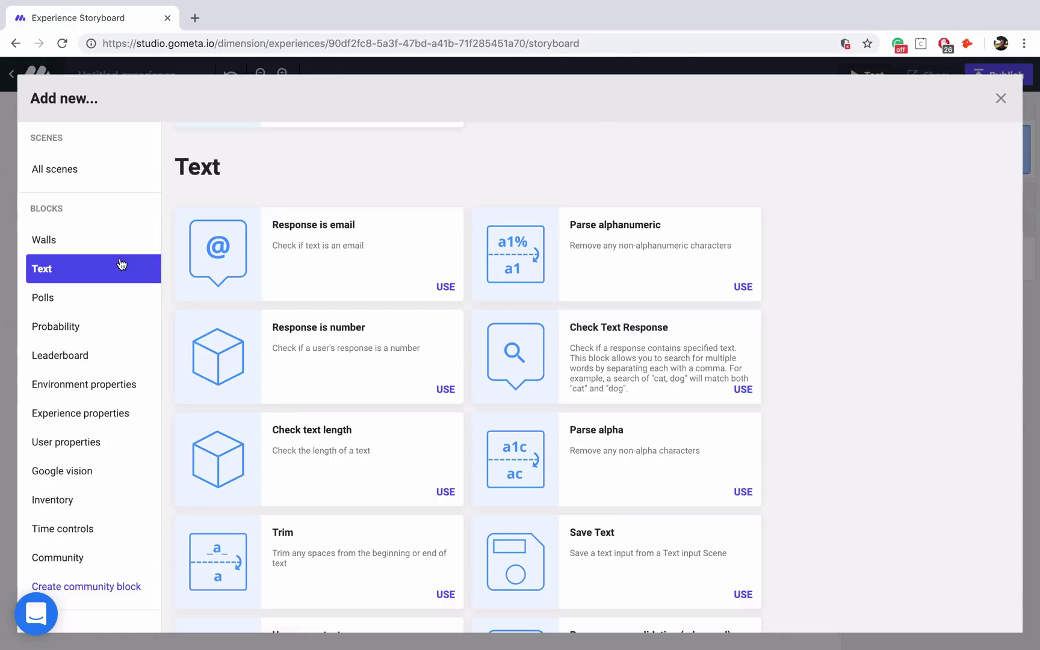
{"action": "left_click", "coordinate": [546, 370]}
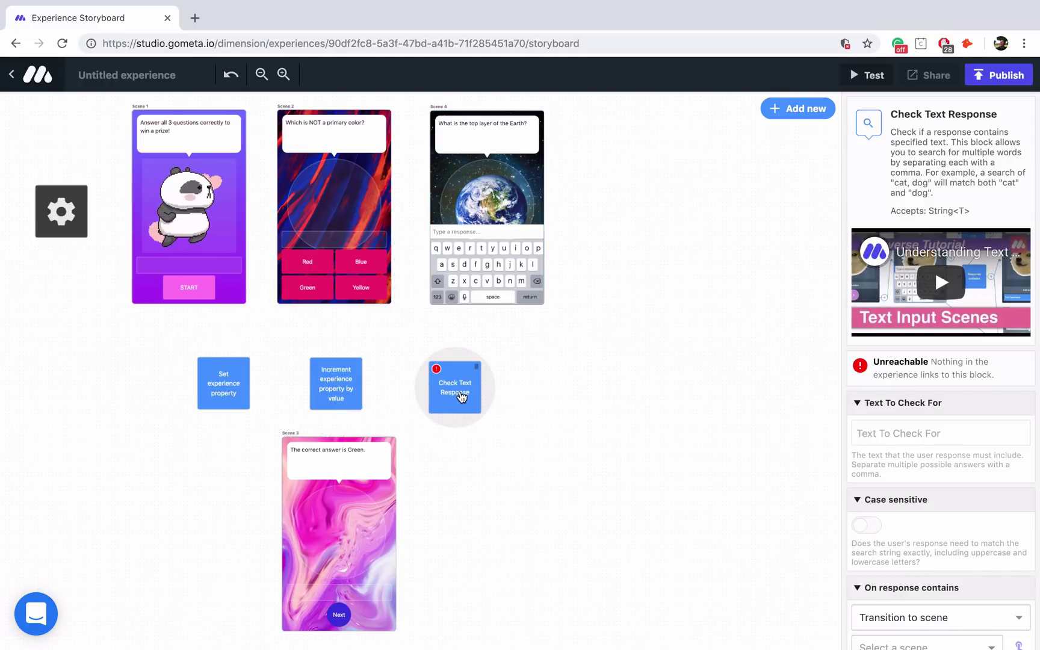
{"action": "left_click", "coordinate": [464, 397]}
Step: Route Scene 4's answer to the Check Text Response block, checking for 'crust'
{"action": "left_click", "coordinate": [513, 291]}
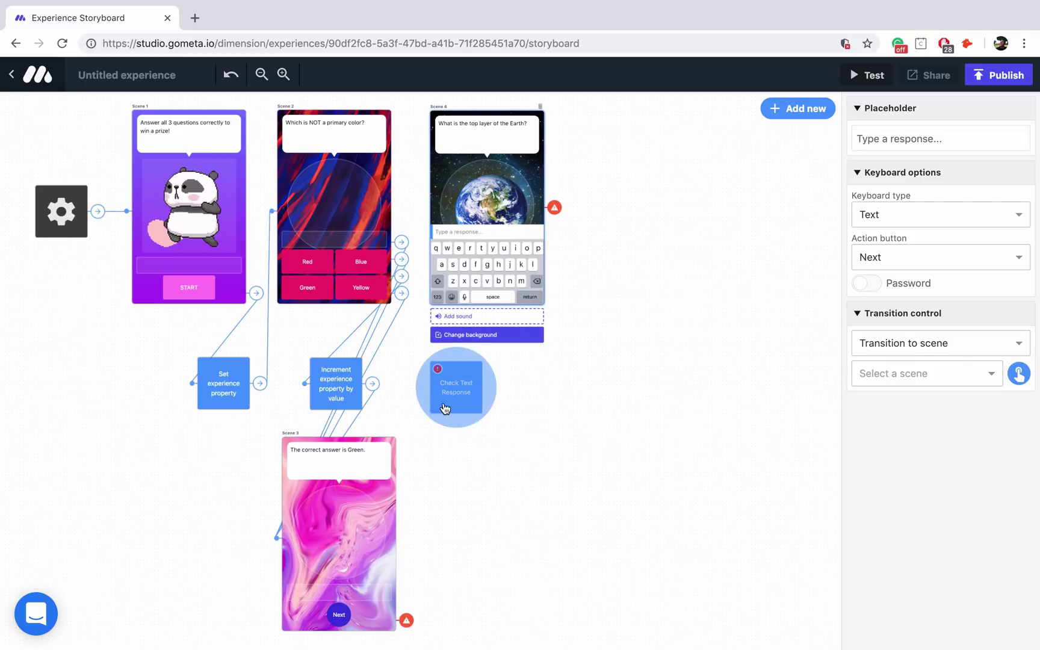
{"action": "left_click", "coordinate": [445, 407]}
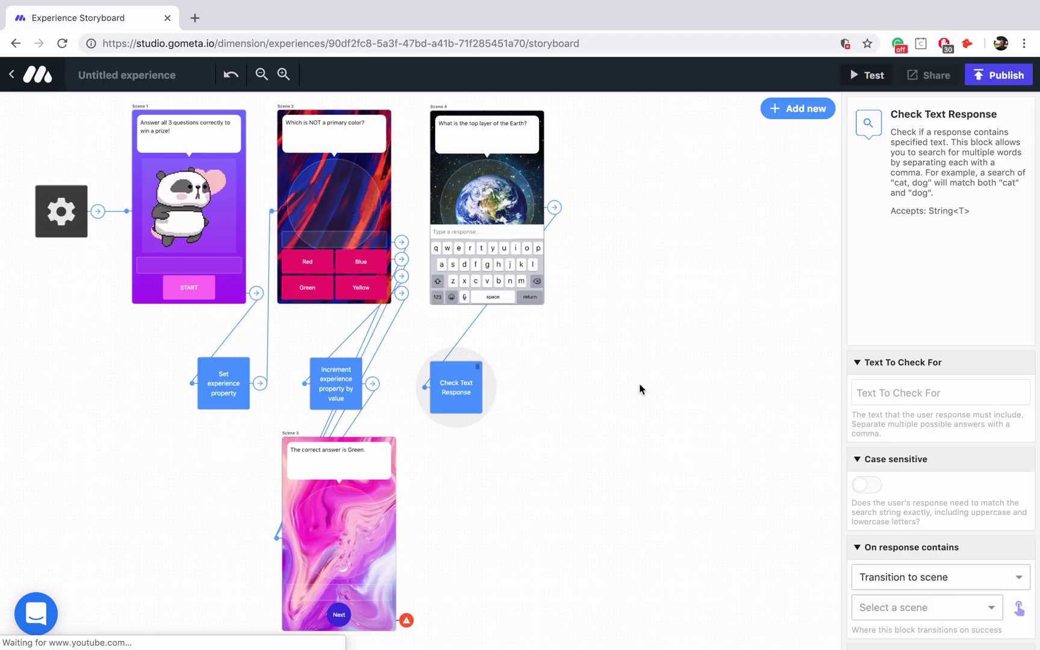
{"action": "scroll", "coordinate": [724, 378], "scroll_direction": "down", "scroll_amount": 1}
{"action": "left_click", "coordinate": [897, 386]}
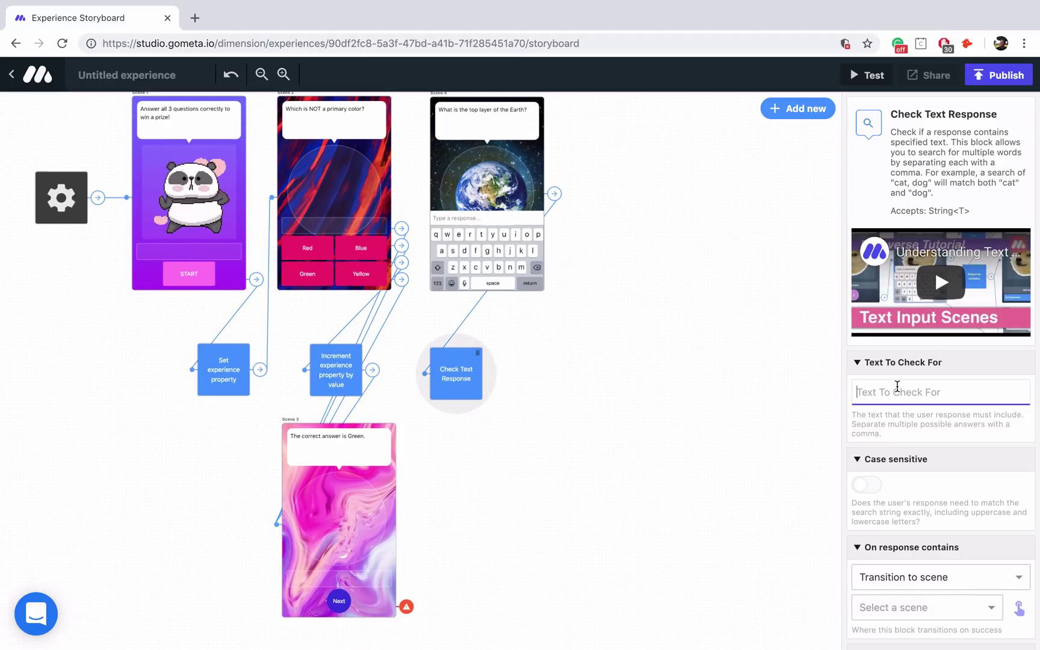
{"action": "type", "text": "crust"}
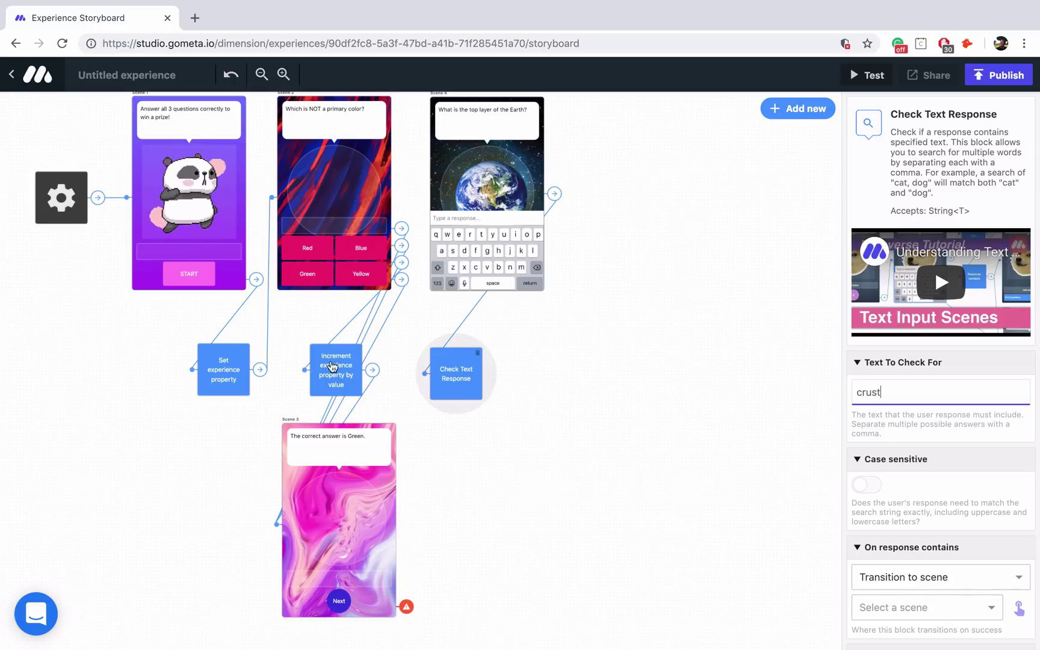
Step: Add an Increment experience property by value block beside Check Text Response
{"action": "left_click", "coordinate": [768, 113]}
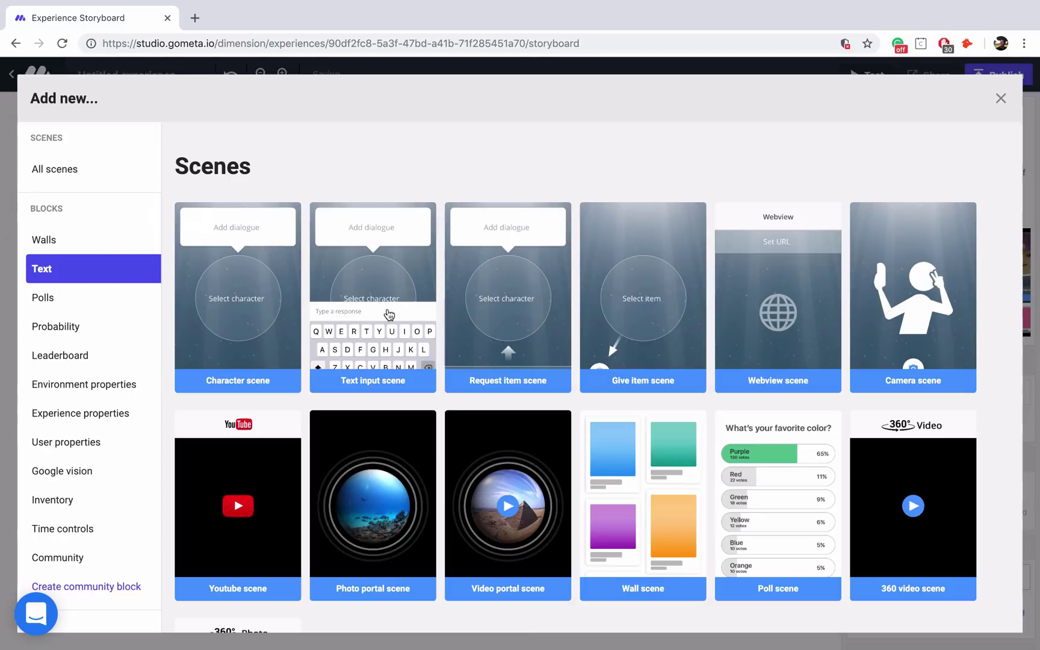
{"action": "left_click", "coordinate": [93, 412]}
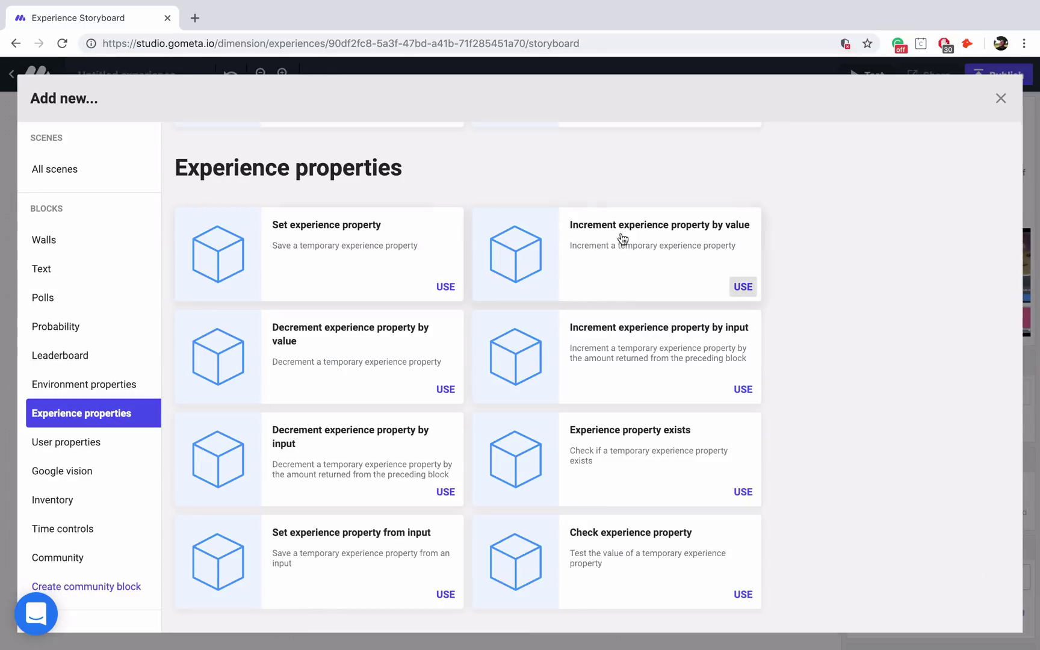
{"action": "left_click", "coordinate": [640, 264]}
{"action": "left_click_drag", "start_coordinate": [627, 155], "coordinate": [541, 378]}
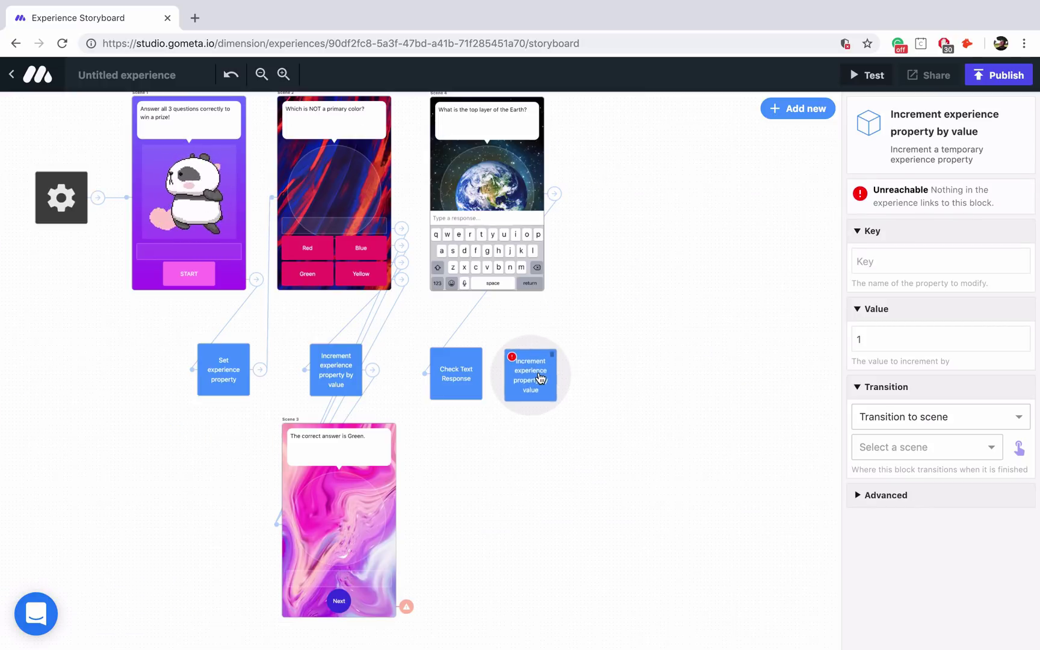
Step: Route answers containing 'crust' to the new increment block
{"action": "left_click", "coordinate": [467, 376]}
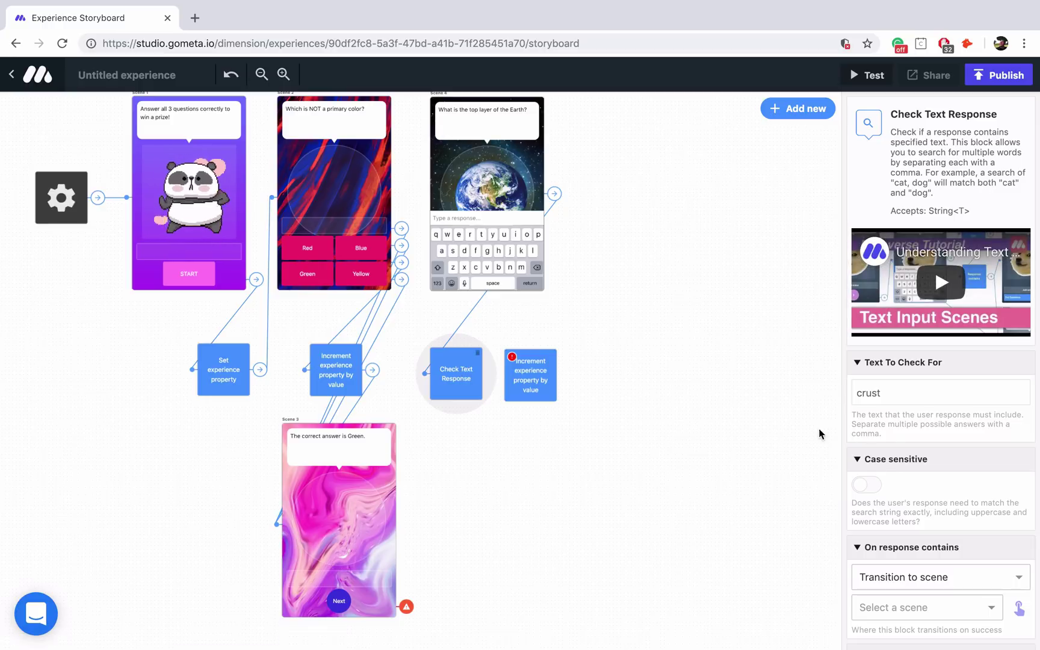
{"action": "scroll", "coordinate": [892, 446], "scroll_direction": "down", "scroll_amount": 1}
{"action": "scroll", "coordinate": [900, 451], "scroll_direction": "down", "scroll_amount": 2}
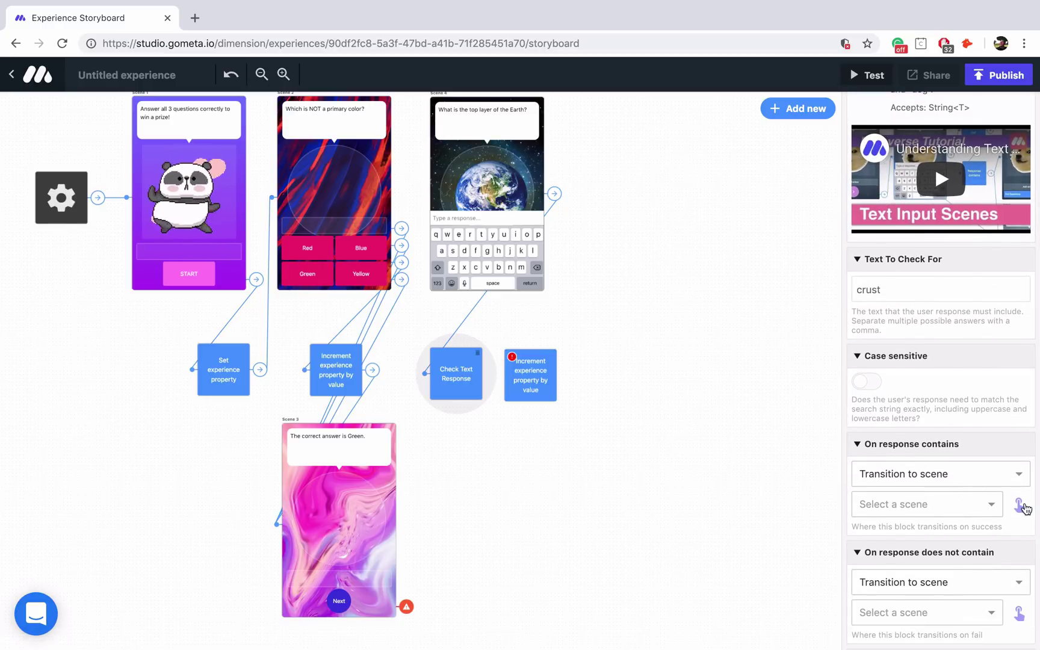
{"action": "left_click", "coordinate": [538, 384]}
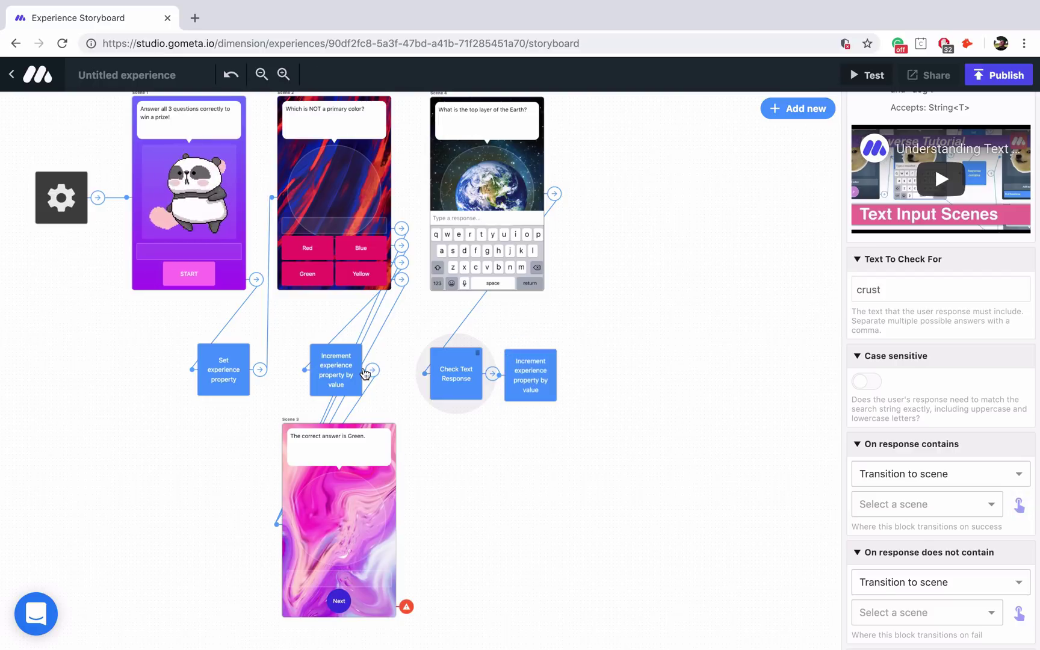
Step: Set the new increment block's key to 'points', copied from the earlier points block
{"action": "left_click", "coordinate": [513, 380]}
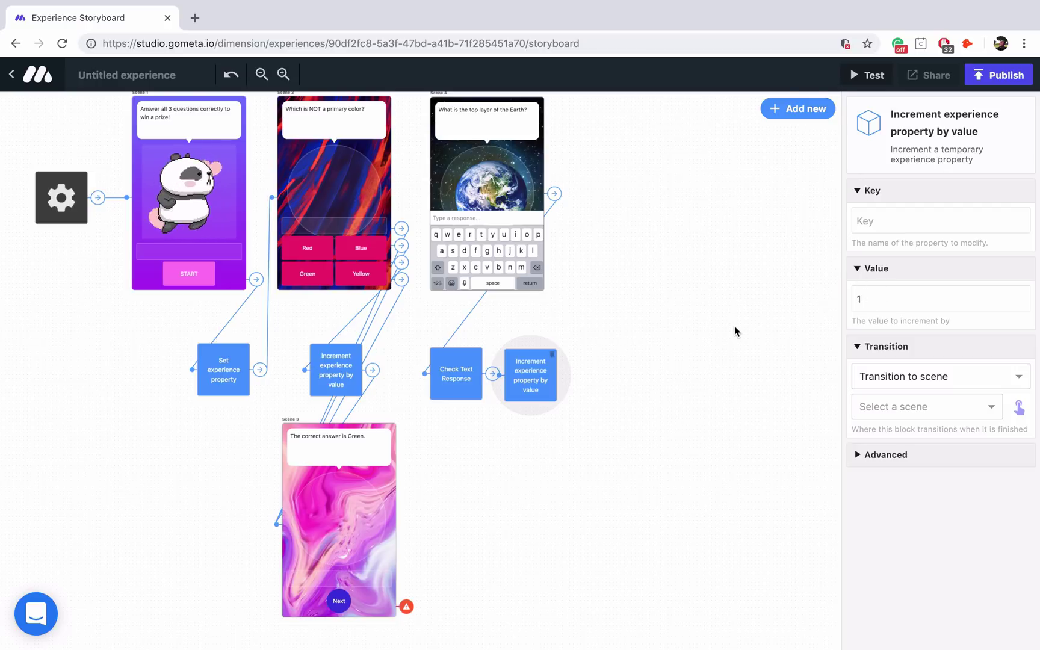
{"action": "left_click", "coordinate": [343, 374]}
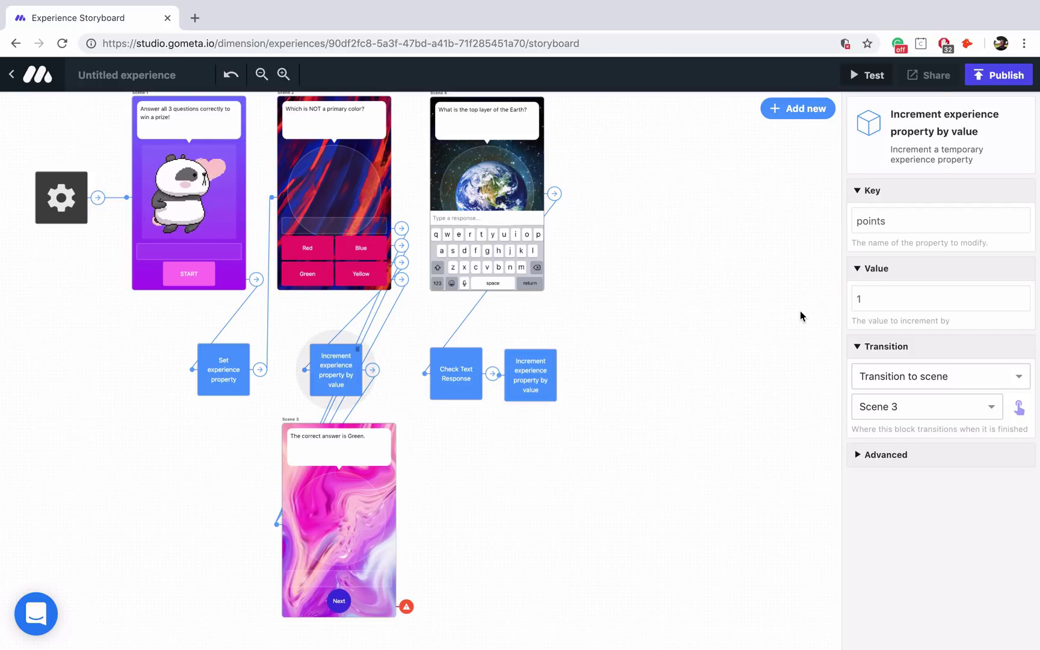
{"action": "double_click", "coordinate": [885, 221]}
{"action": "key", "text": "ctrl+c"}
{"action": "left_click", "coordinate": [539, 381]}
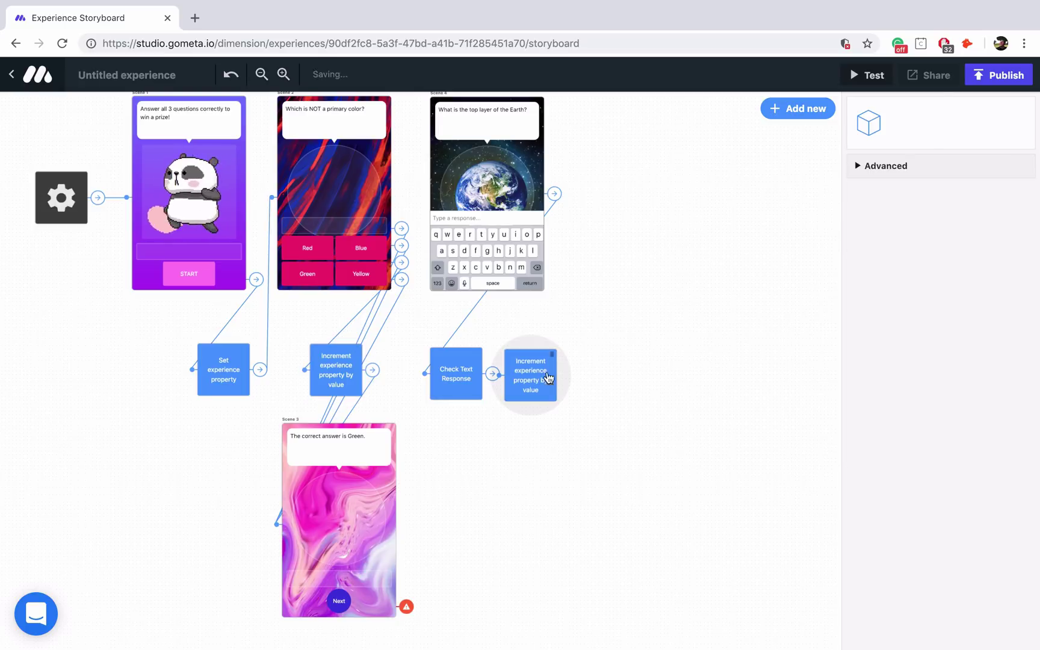
{"action": "left_click", "coordinate": [924, 214]}
{"action": "key", "text": "ctrl+v"}
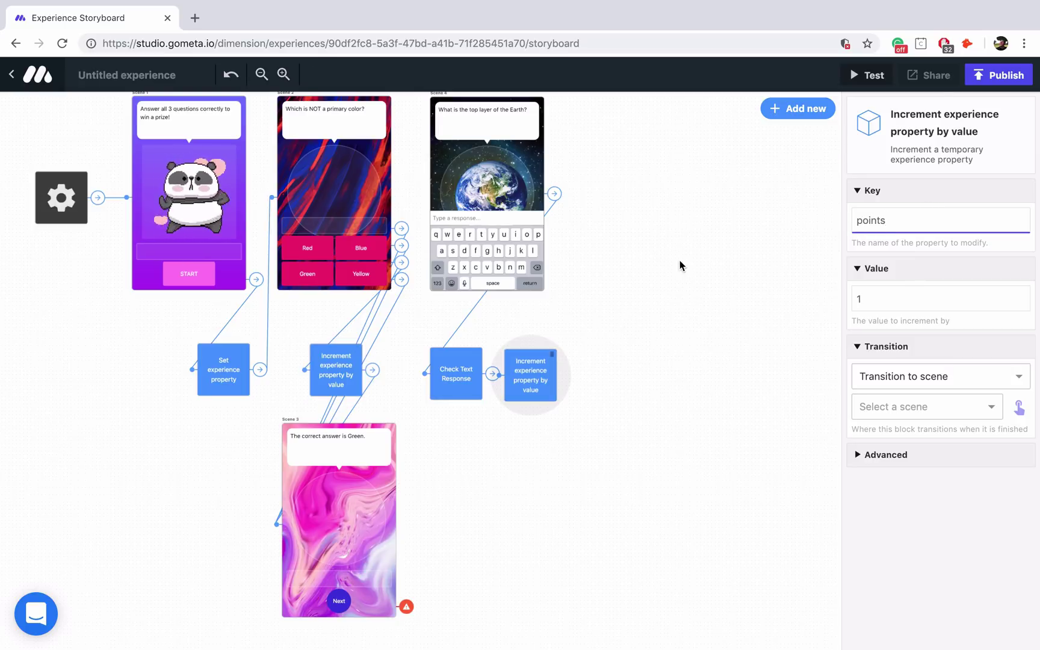
Step: Add a new Scene 5 and place it beside Scene 3
{"action": "left_click", "coordinate": [789, 118]}
{"action": "left_click", "coordinate": [281, 294]}
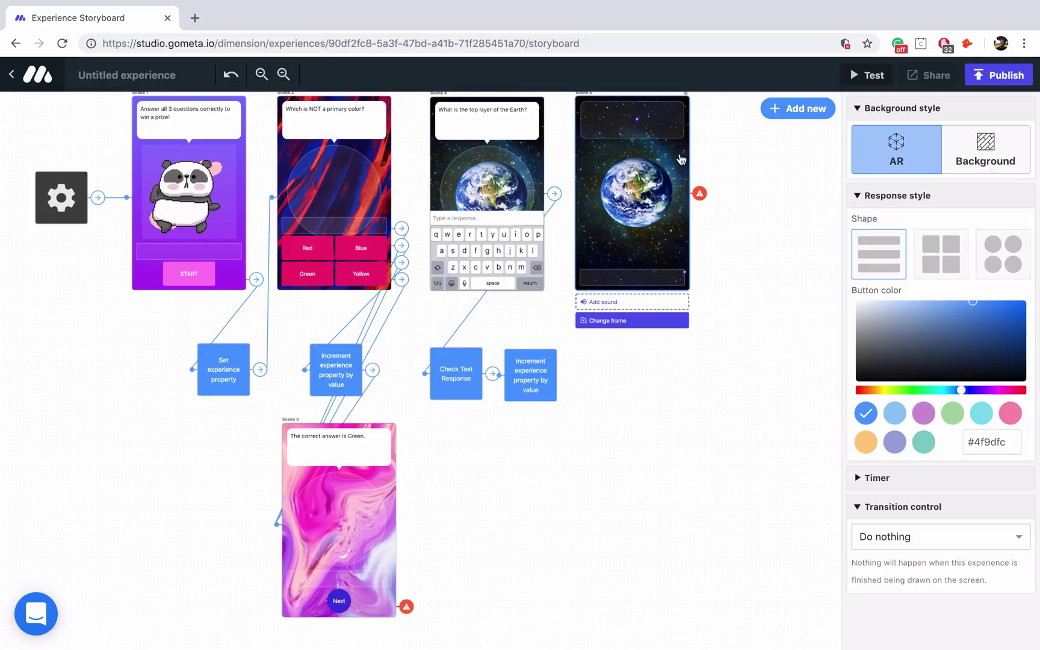
{"action": "left_click_drag", "start_coordinate": [681, 159], "coordinate": [545, 479]}
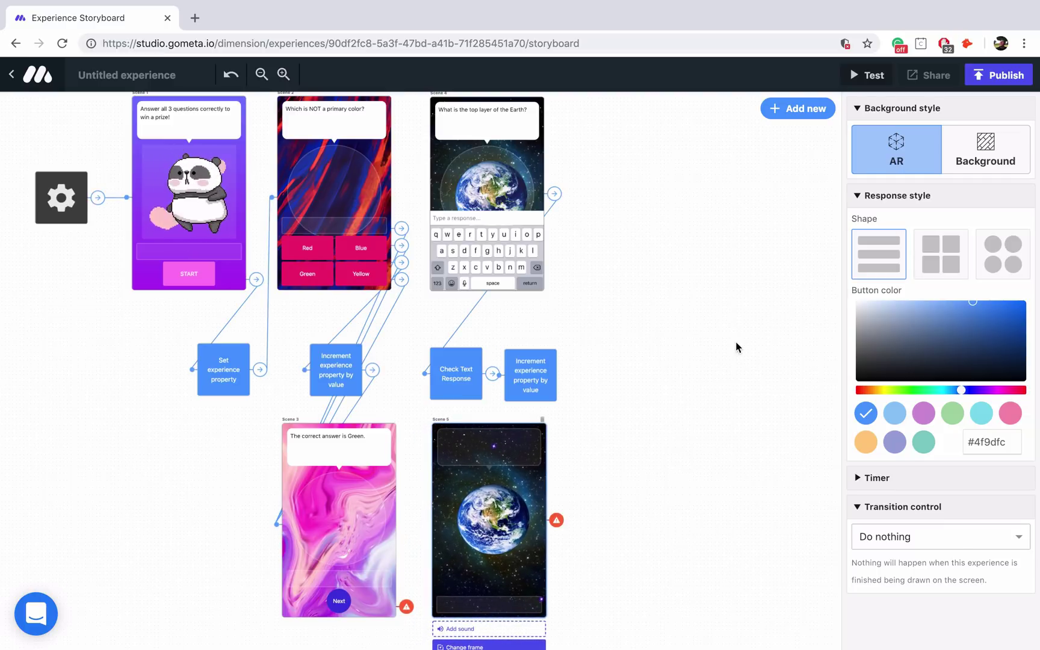
{"action": "scroll", "coordinate": [692, 393], "scroll_direction": "down", "scroll_amount": 1}
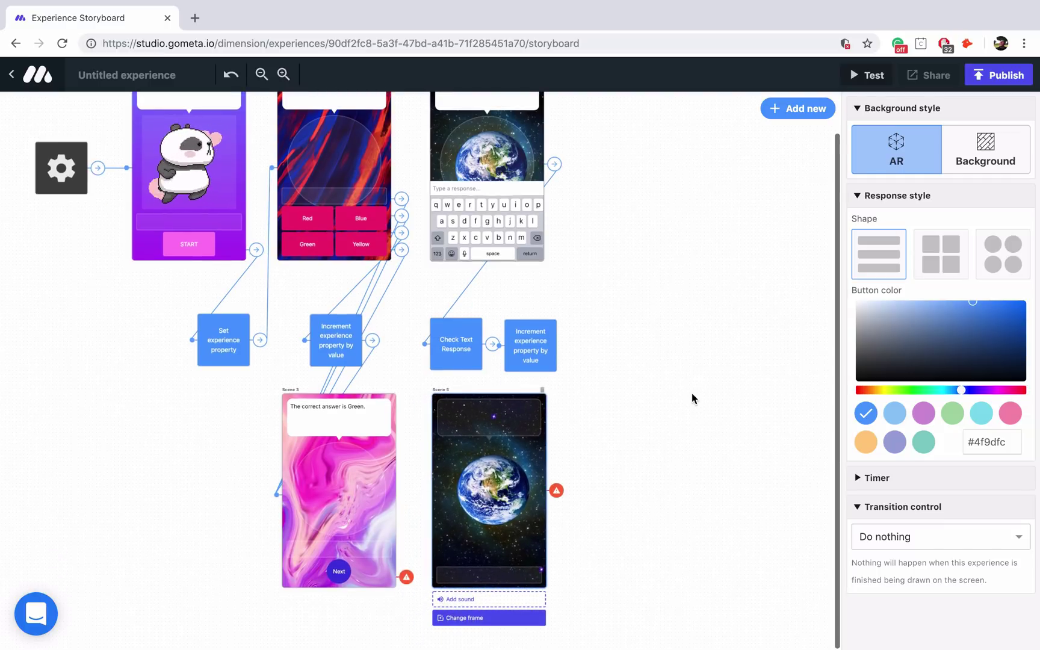
Step: Give Scene 5 the Nature river background and the text 'The correct answer is "crust".'
{"action": "left_click", "coordinate": [991, 154]}
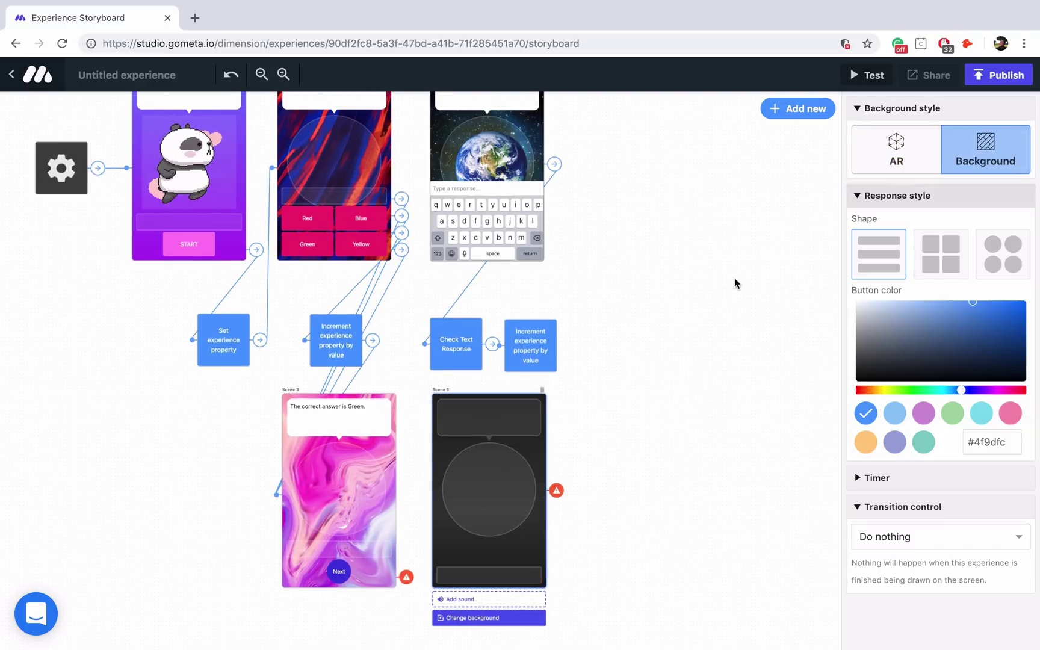
{"action": "left_click", "coordinate": [520, 622]}
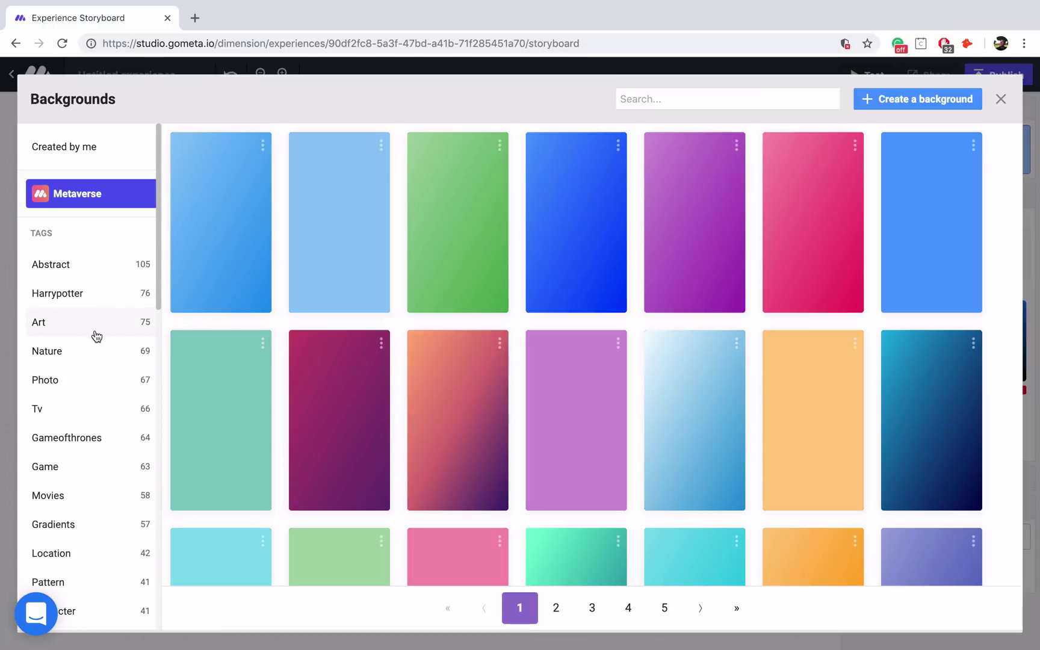
{"action": "left_click", "coordinate": [95, 351]}
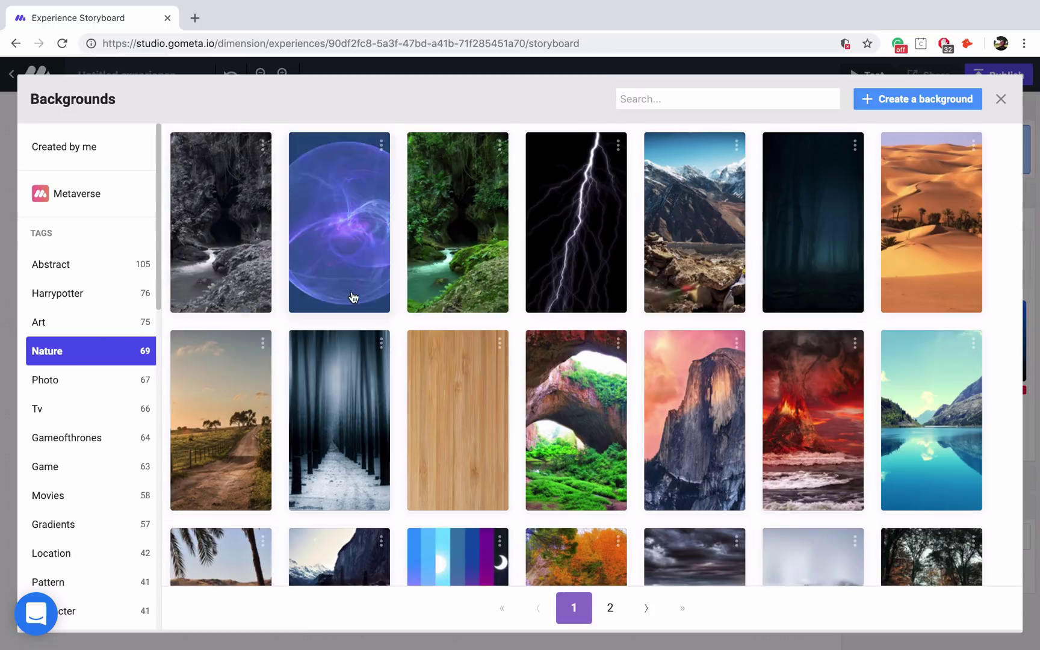
{"action": "scroll", "coordinate": [443, 310], "scroll_direction": "down", "scroll_amount": 3}
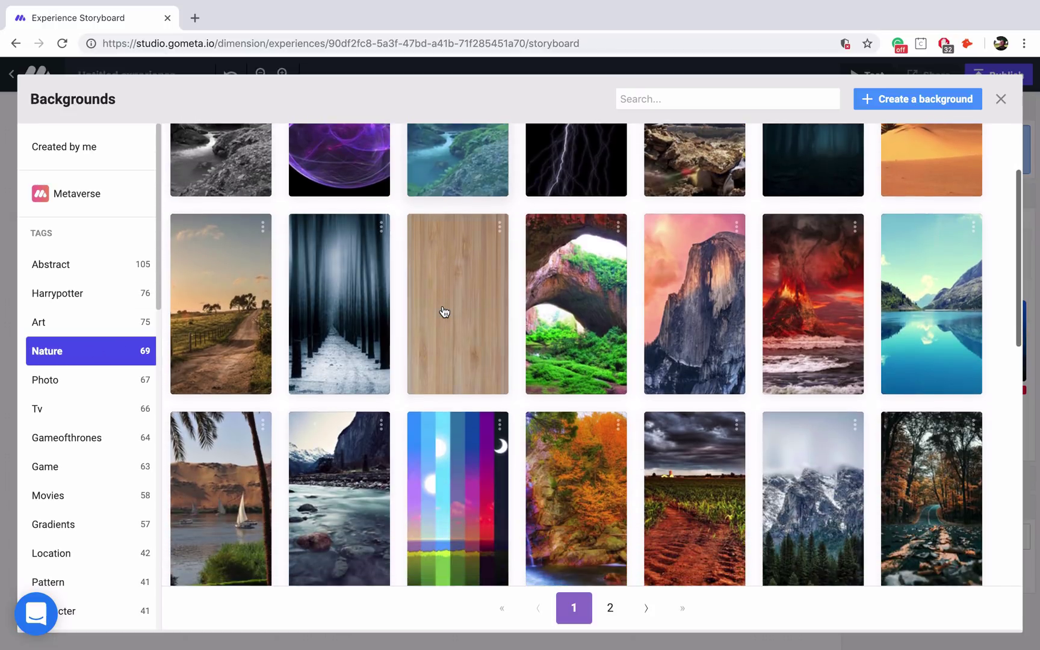
{"action": "scroll", "coordinate": [443, 308], "scroll_direction": "down", "scroll_amount": 2}
{"action": "left_click", "coordinate": [343, 395]}
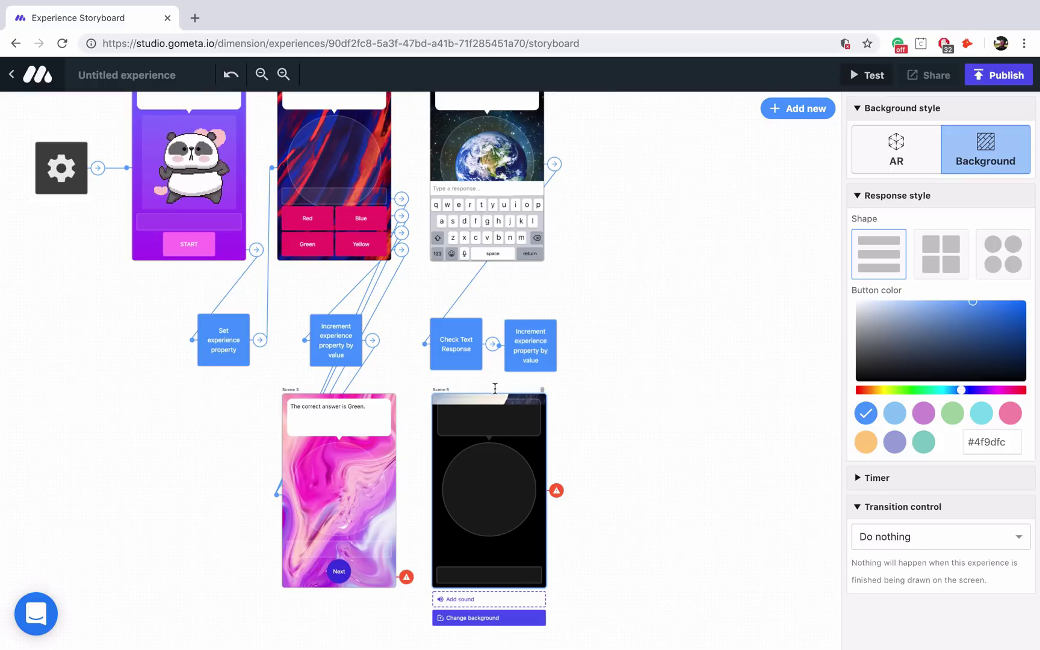
{"action": "type", "text": "The correct answer is \"crust\"."}
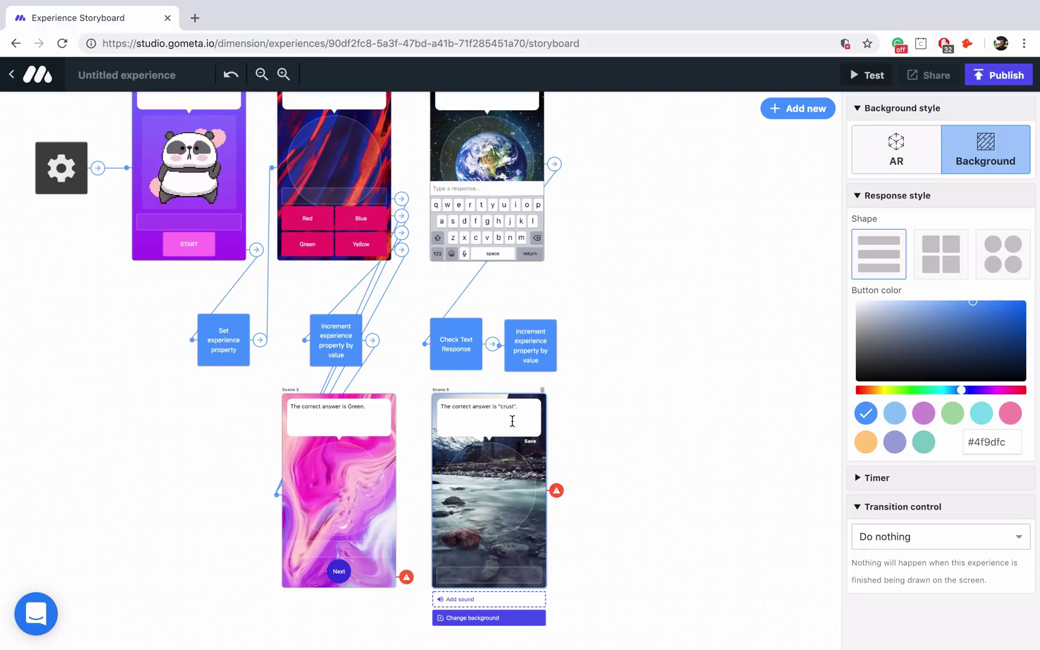
{"action": "left_click", "coordinate": [539, 354]}
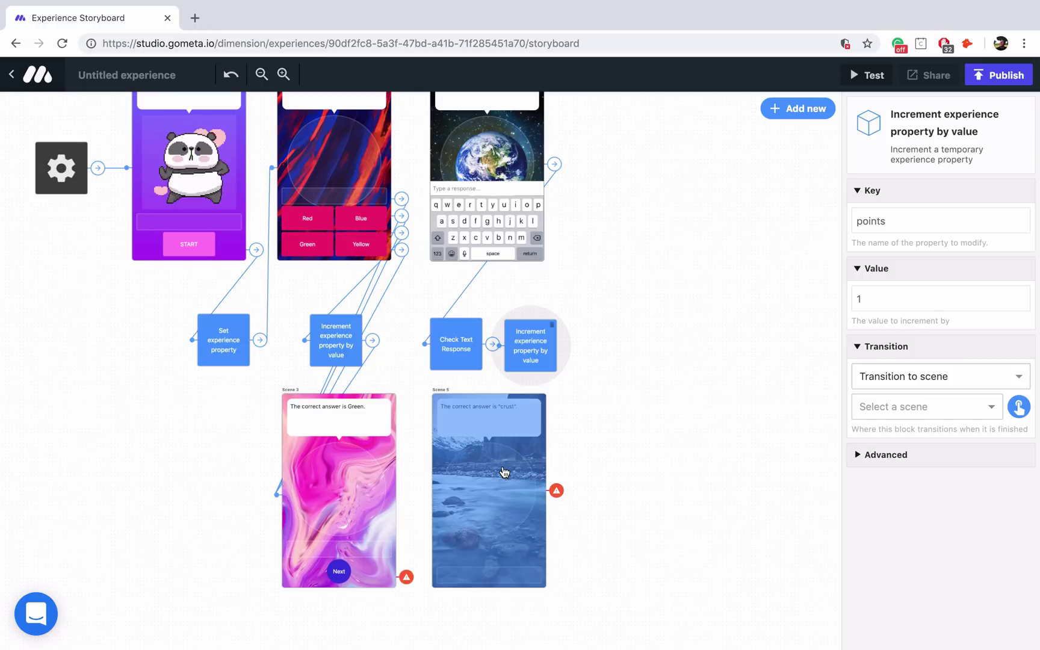
Step: Route the increment block and answers lacking 'crust' to Scene 5
{"action": "left_click", "coordinate": [485, 434]}
{"action": "left_click", "coordinate": [463, 354]}
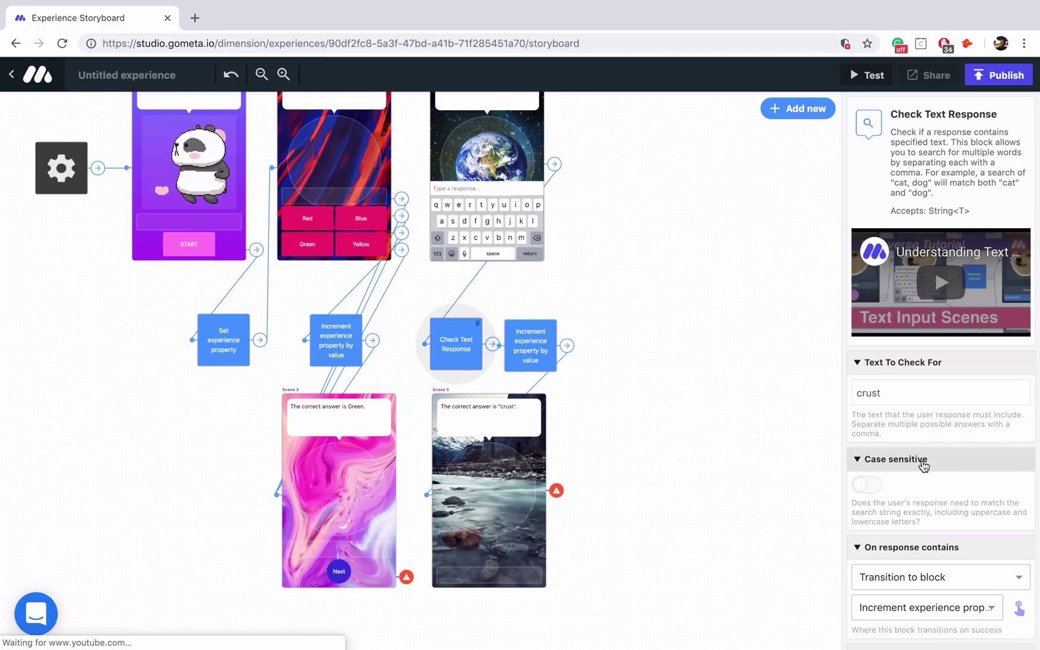
{"action": "scroll", "coordinate": [919, 462], "scroll_direction": "down", "scroll_amount": 5}
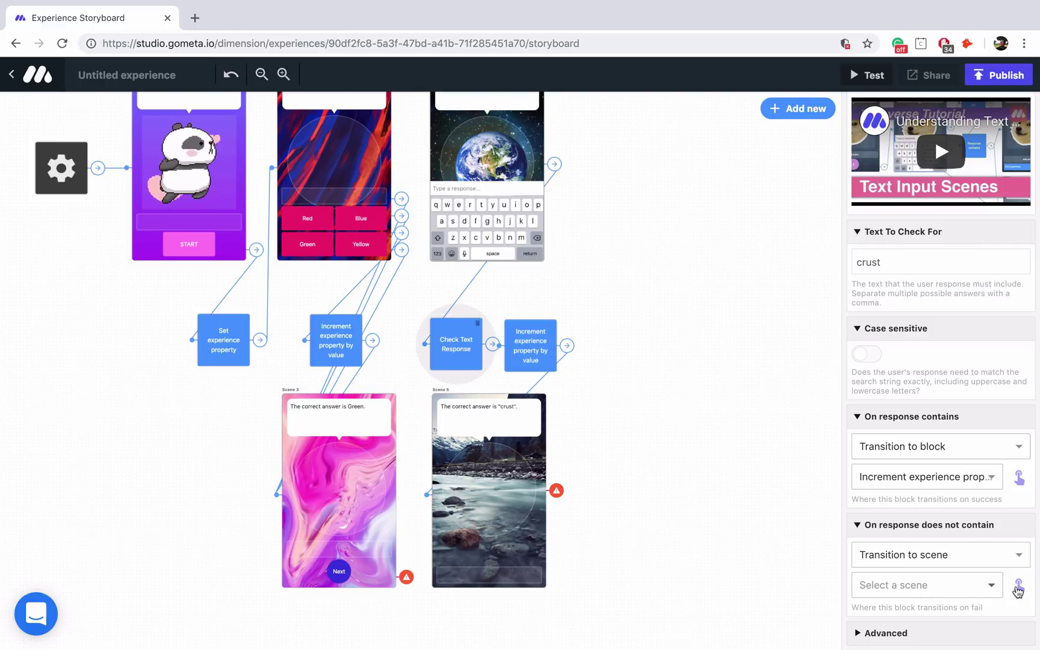
{"action": "left_click", "coordinate": [1017, 588]}
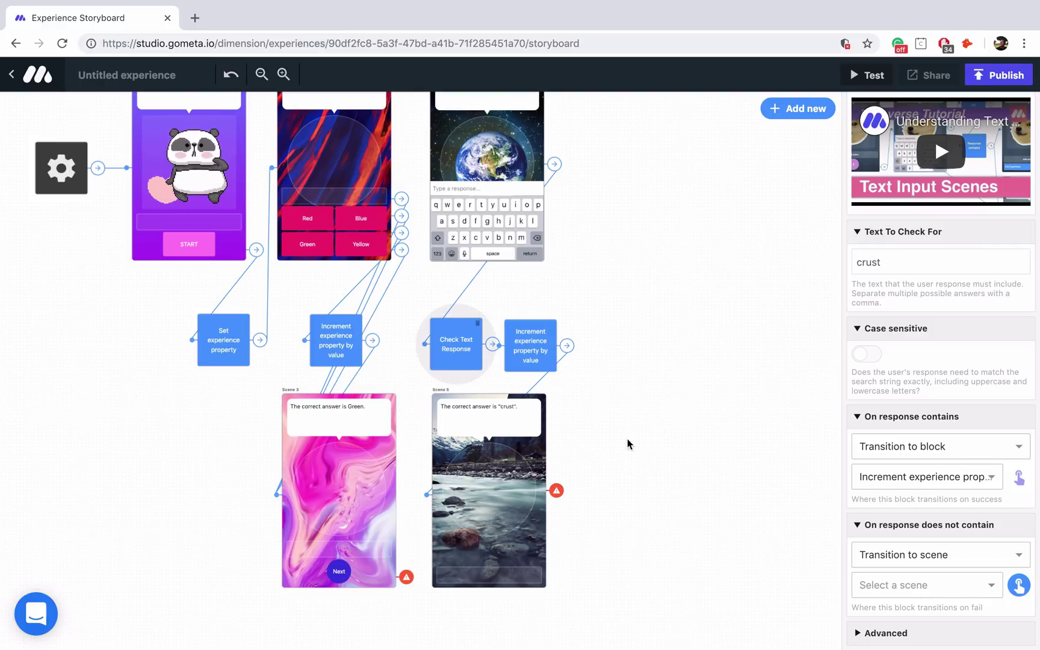
{"action": "left_click", "coordinate": [505, 471]}
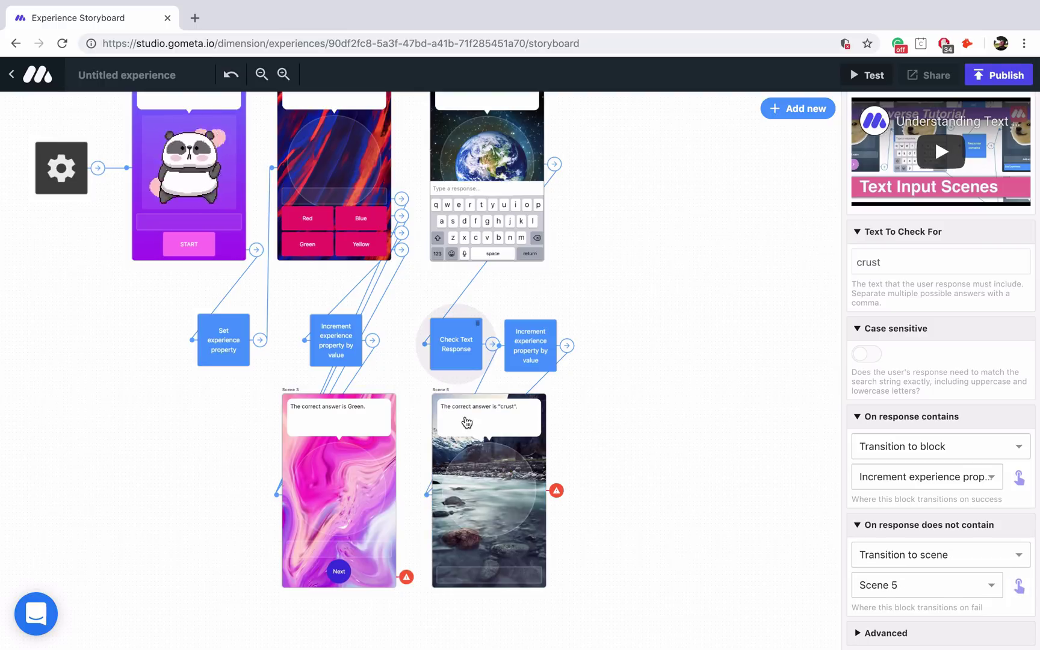
Step: Make Scene 3's Next button transition to Scene 4
{"action": "left_click", "coordinate": [339, 572]}
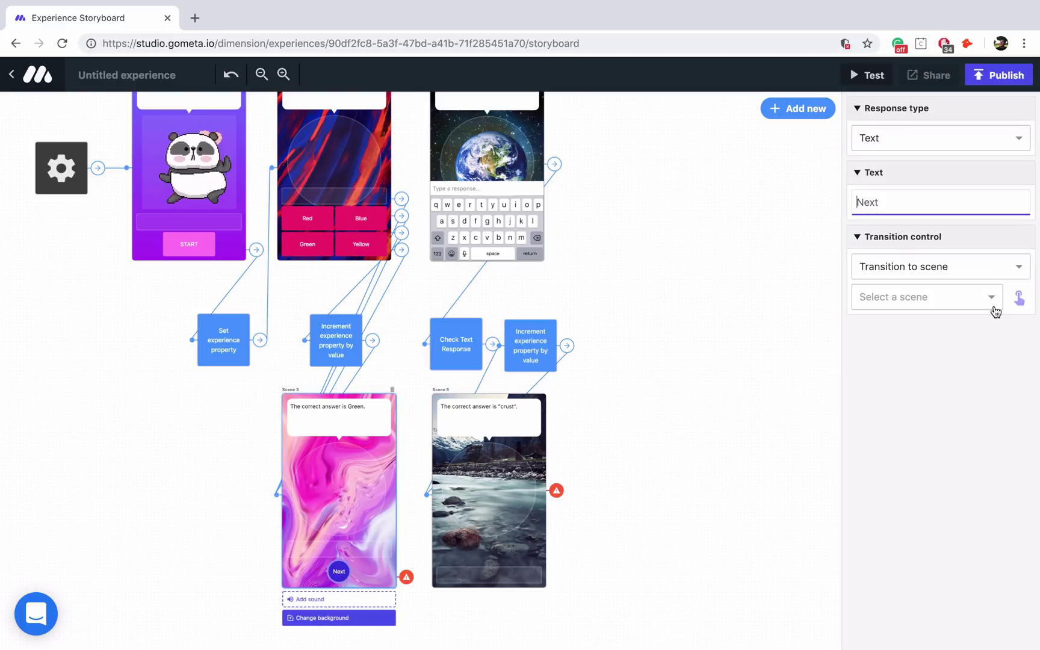
{"action": "left_click", "coordinate": [1019, 297]}
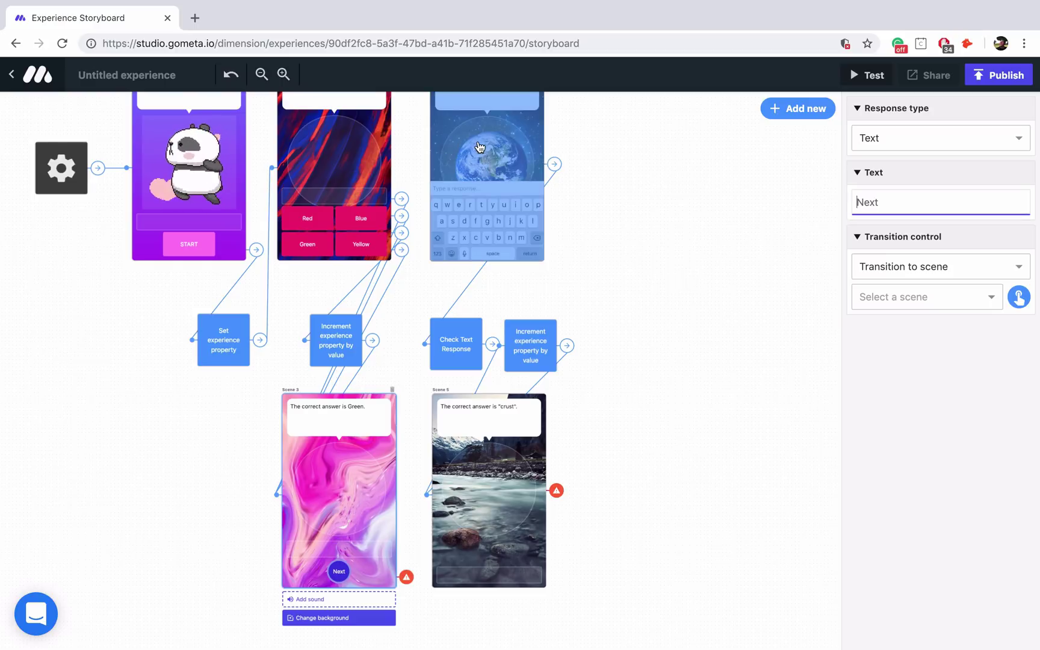
{"action": "left_click", "coordinate": [479, 147]}
{"action": "scroll", "coordinate": [563, 173], "scroll_direction": "up", "scroll_amount": 3}
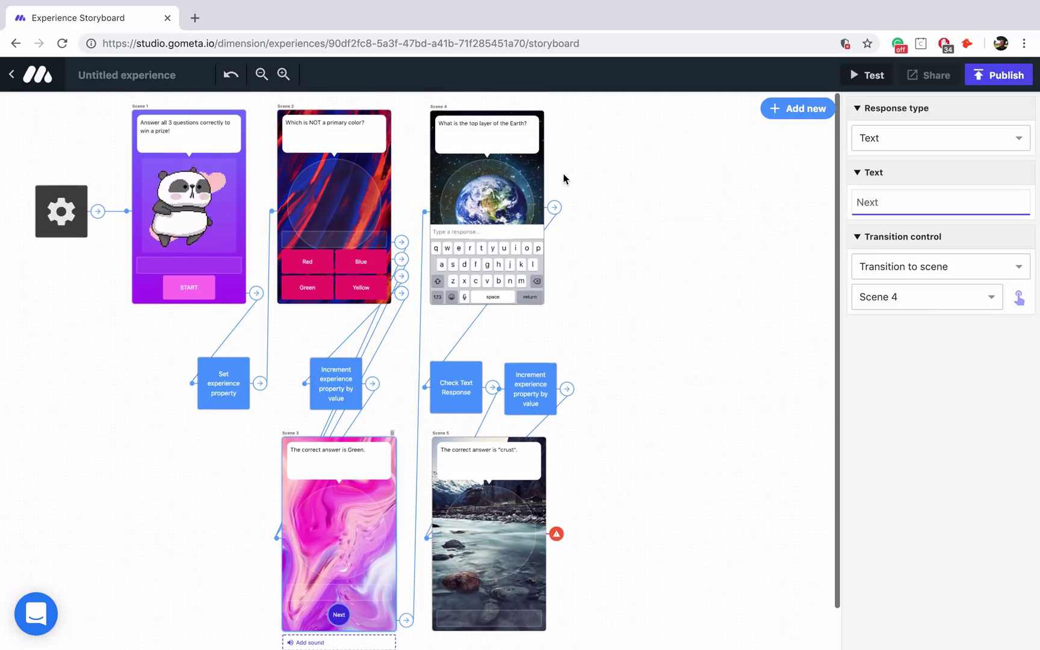
{"action": "scroll", "coordinate": [603, 204], "scroll_direction": "down", "scroll_amount": 3}
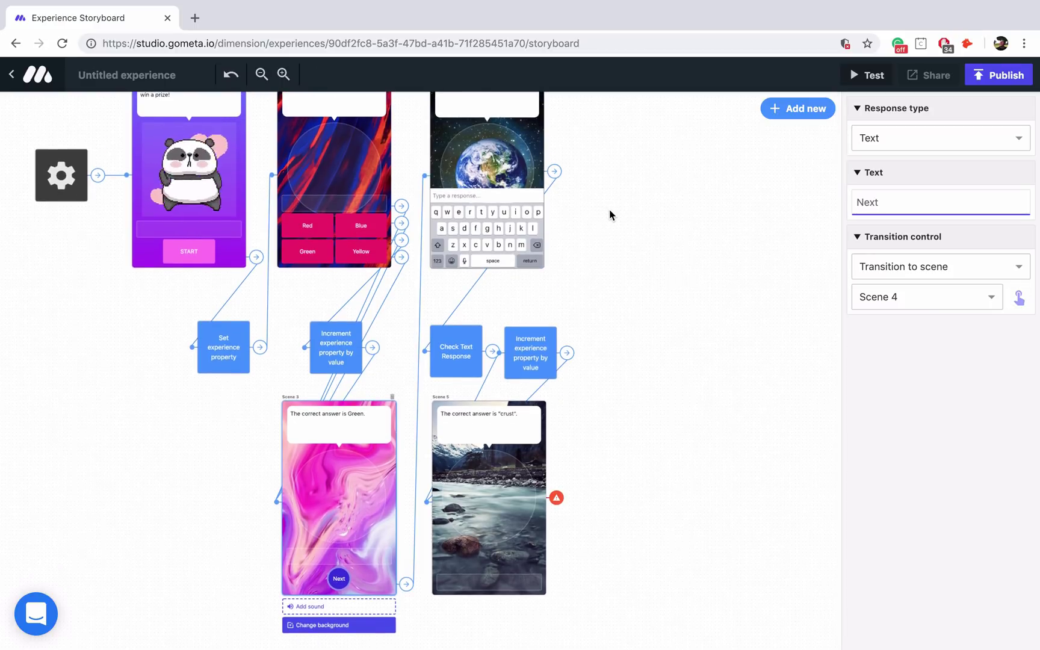
{"action": "scroll", "coordinate": [609, 209], "scroll_direction": "up", "scroll_amount": 2}
Step: Add Scene 6 with the cyan-to-green gradient background
{"action": "left_click", "coordinate": [809, 111]}
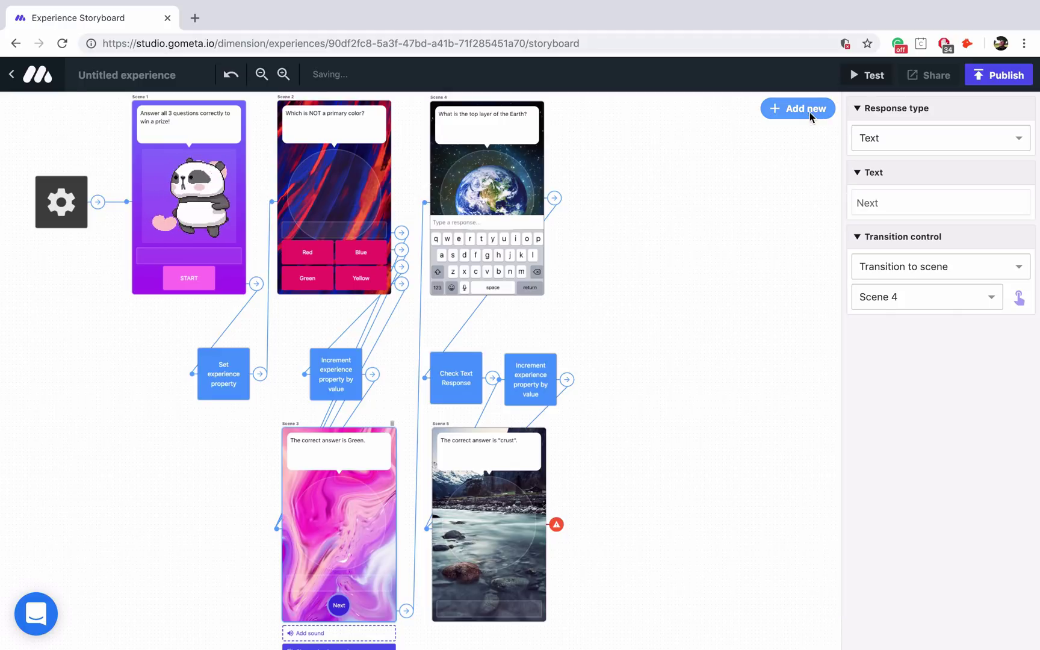
{"action": "left_click", "coordinate": [250, 288]}
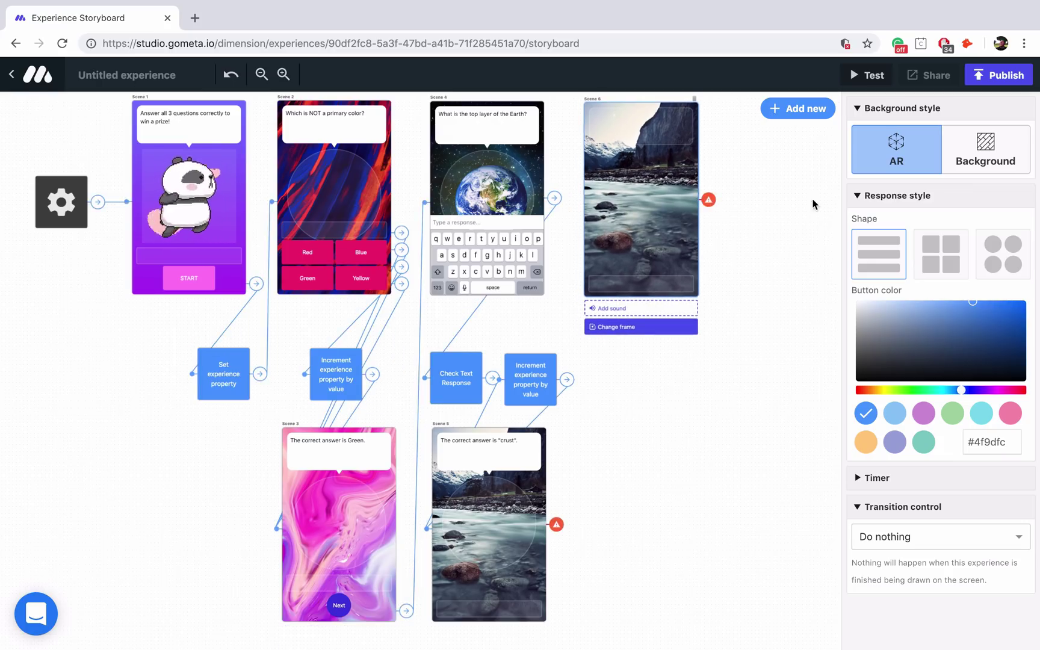
{"action": "left_click", "coordinate": [986, 160]}
{"action": "left_click", "coordinate": [678, 327]}
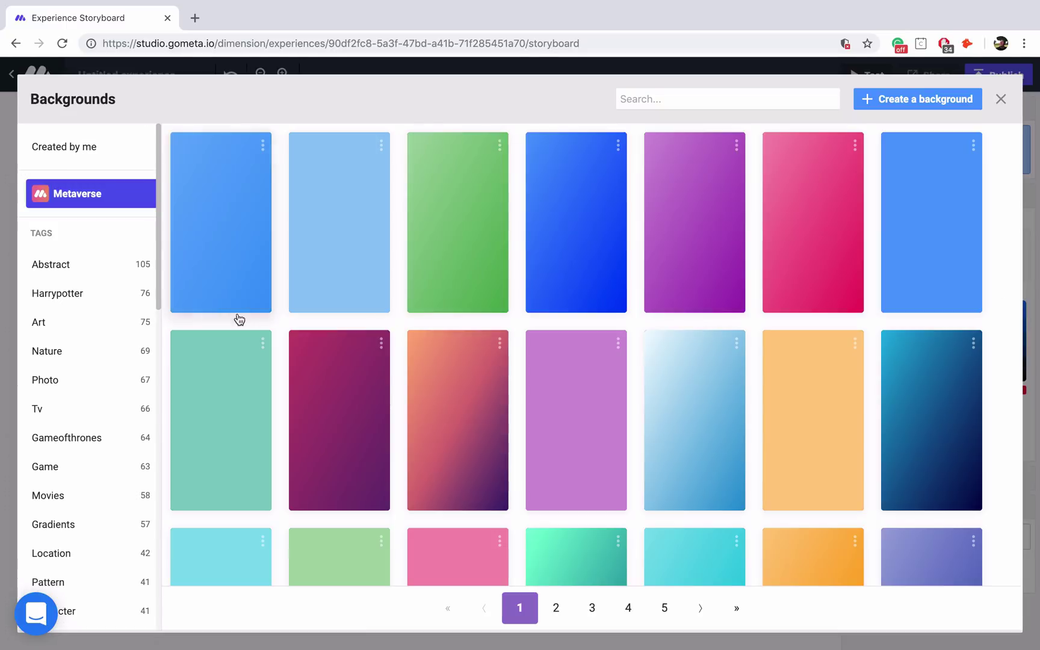
{"action": "left_click", "coordinate": [86, 526]}
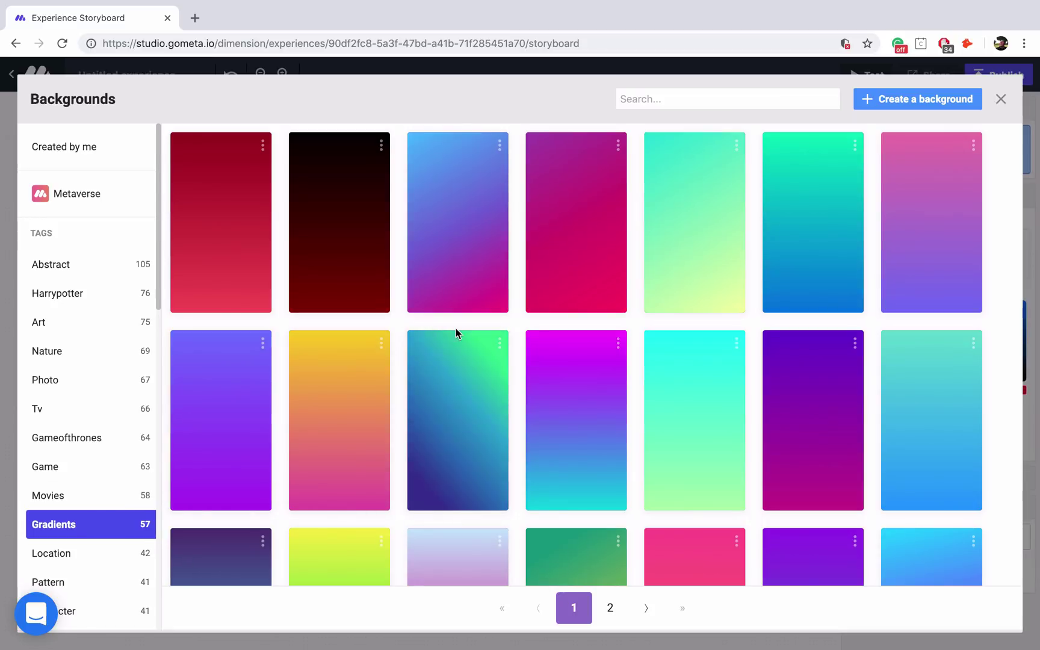
{"action": "left_click", "coordinate": [689, 247]}
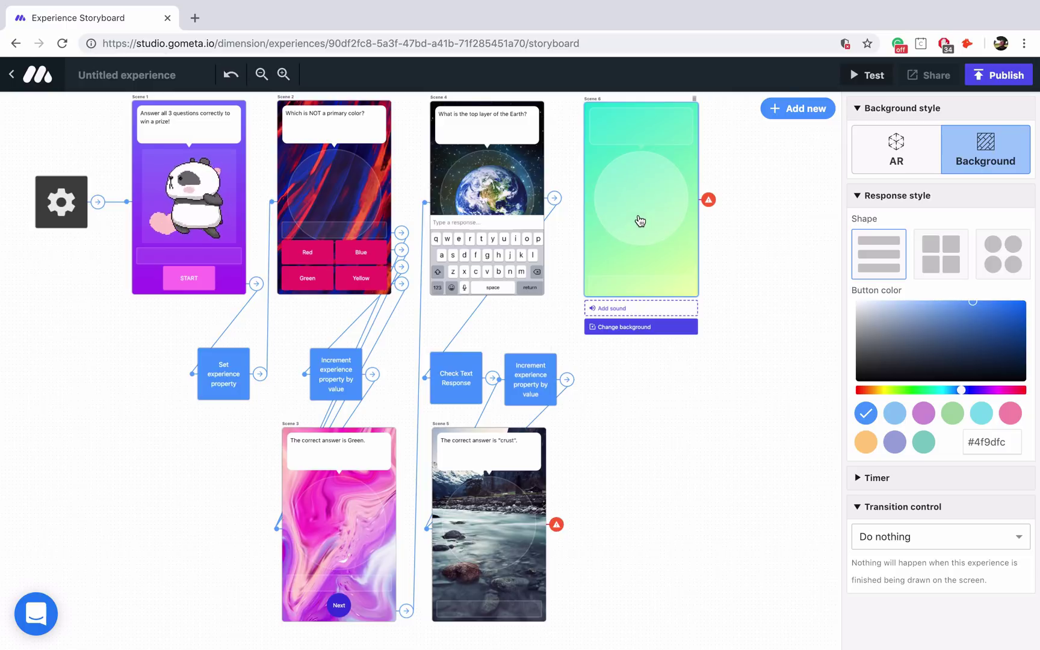
Step: Enter the largest-ocean question and add four purple answer buttons in a 2x2 grid
{"action": "left_click", "coordinate": [634, 131]}
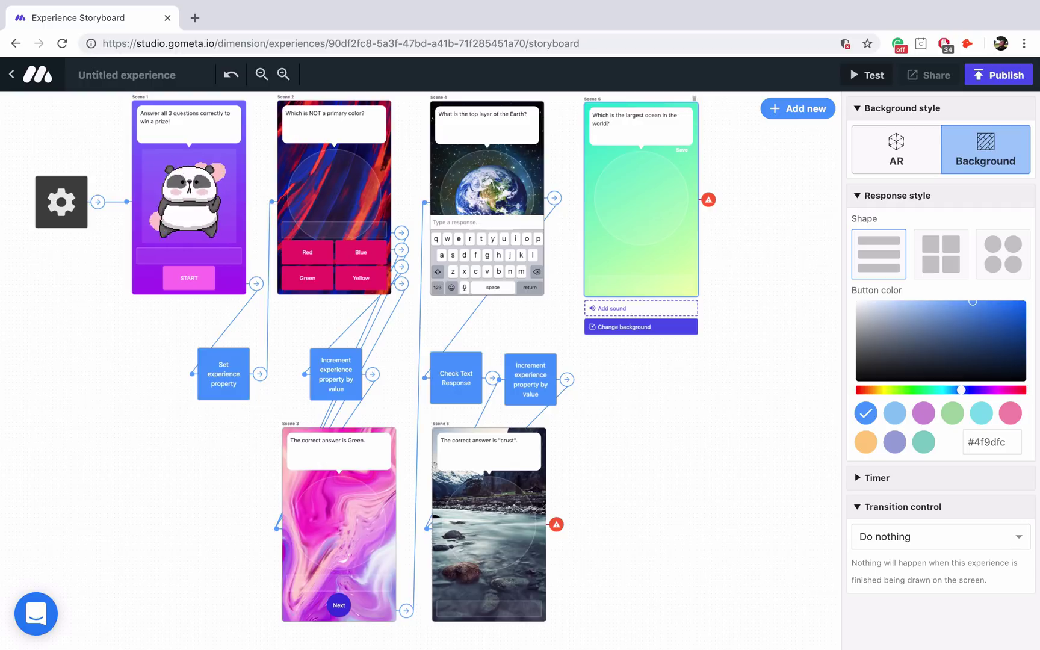
{"action": "left_click", "coordinate": [652, 283]}
{"action": "left_click", "coordinate": [662, 268]}
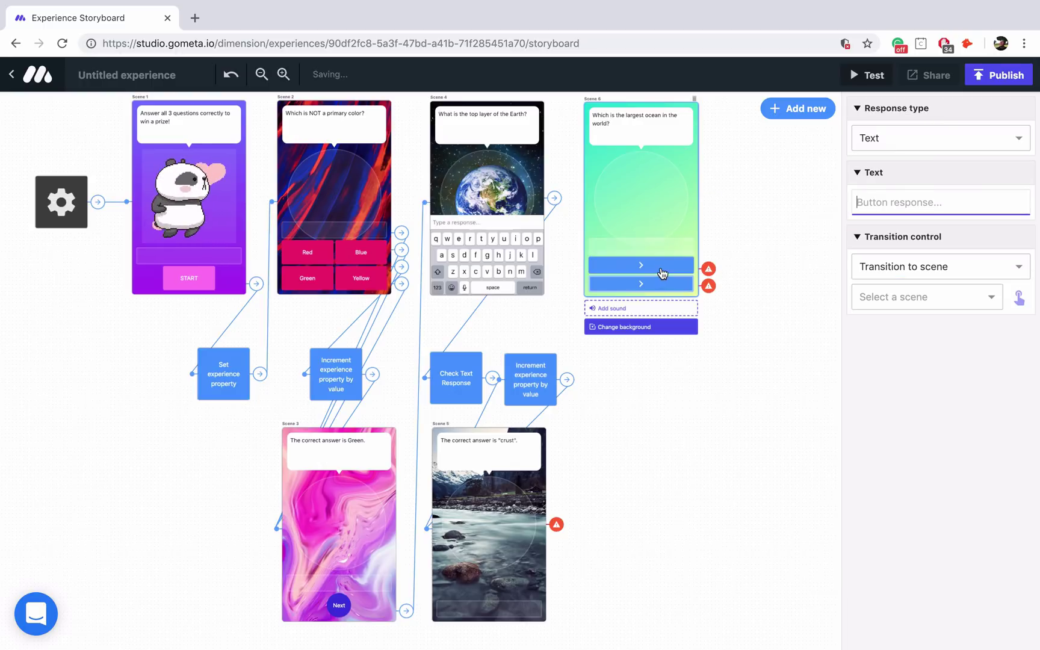
{"action": "left_click", "coordinate": [671, 248]}
{"action": "left_click", "coordinate": [680, 234]}
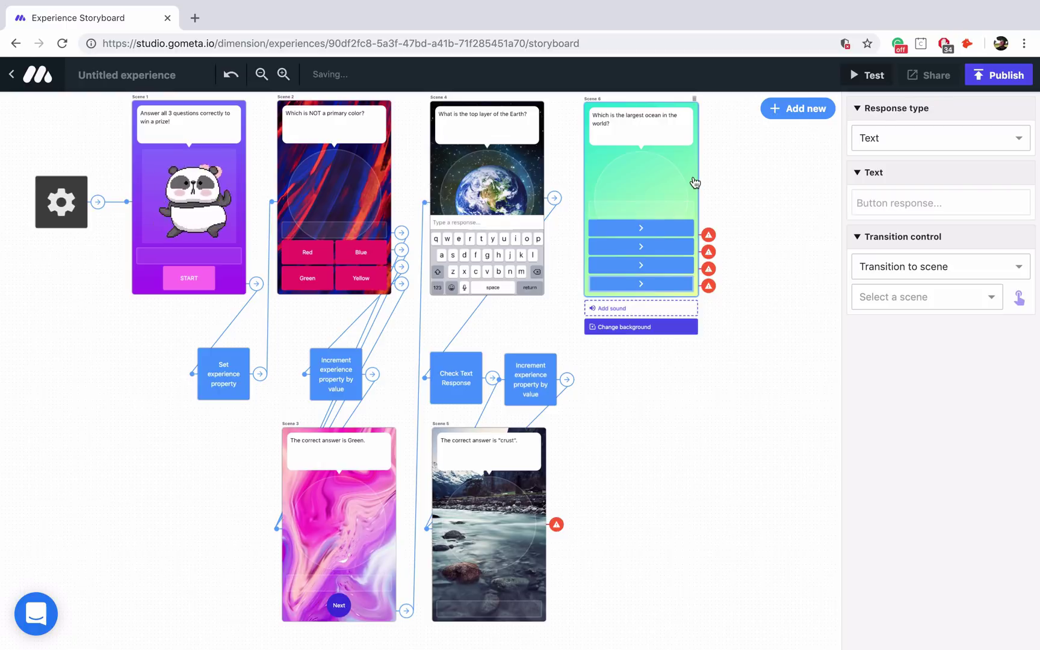
{"action": "left_click", "coordinate": [692, 181]}
{"action": "left_click", "coordinate": [954, 248]}
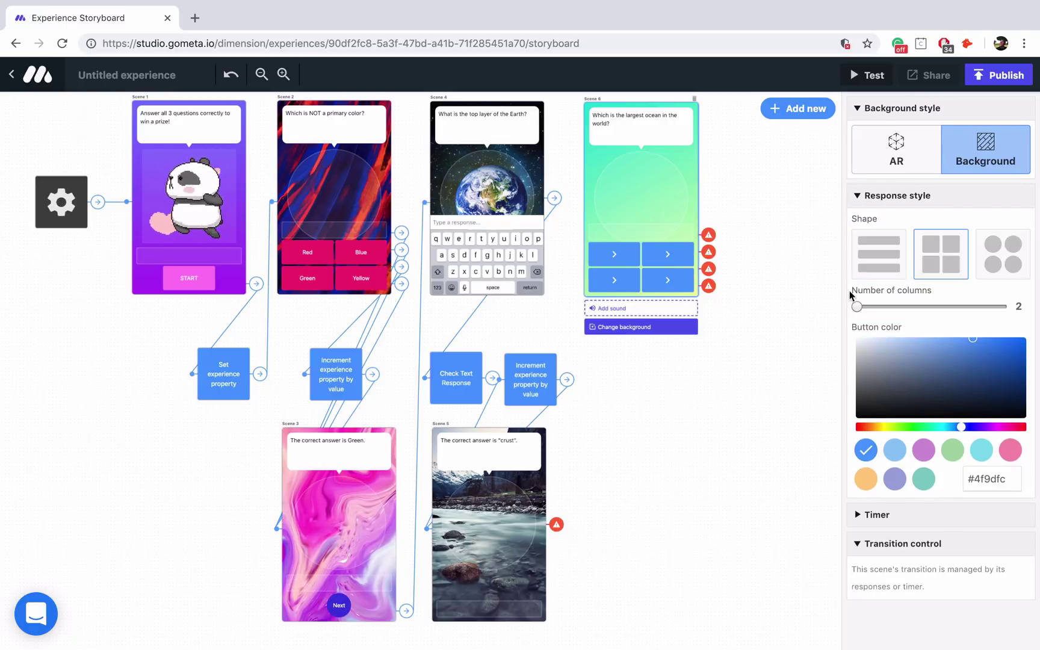
{"action": "left_click_drag", "start_coordinate": [967, 427], "coordinate": [985, 427]}
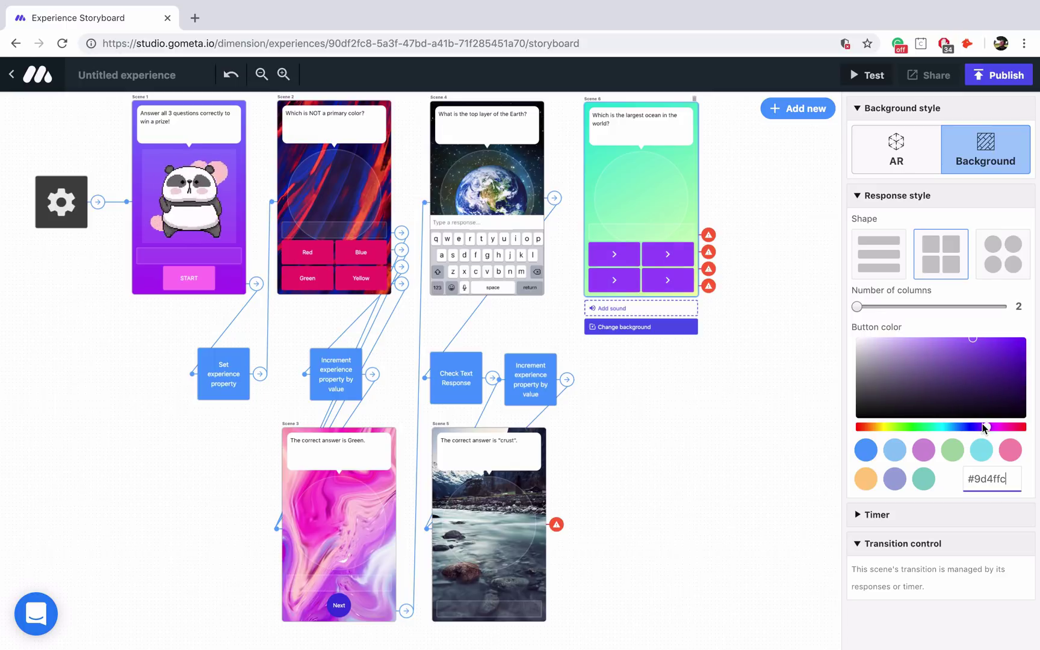
Step: Label the four answers Pacific, Atlantic, Arctic and Indian
{"action": "left_click", "coordinate": [614, 260]}
{"action": "type", "text": "Pacific"}
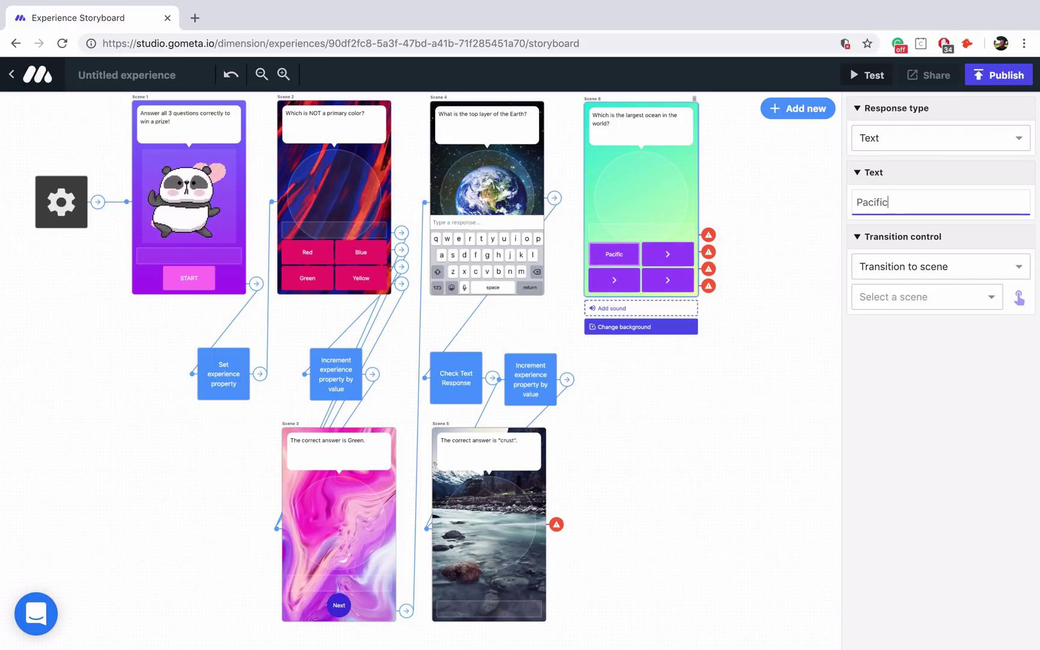
{"action": "left_click", "coordinate": [658, 258]}
{"action": "type", "text": "Atlantic"}
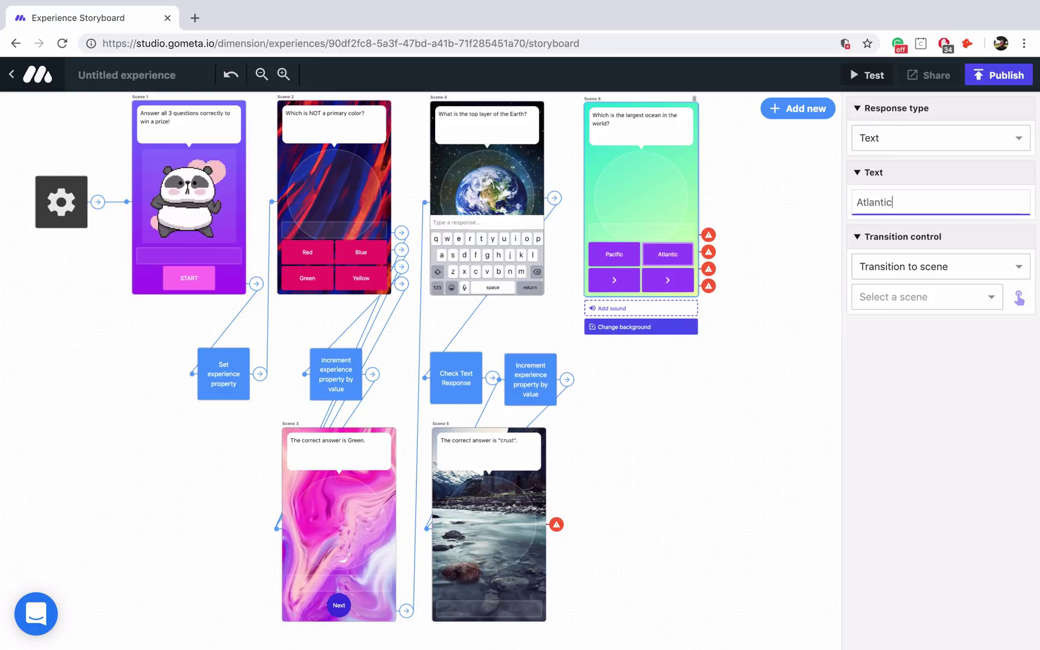
{"action": "left_click", "coordinate": [613, 279]}
{"action": "type", "text": "A"}
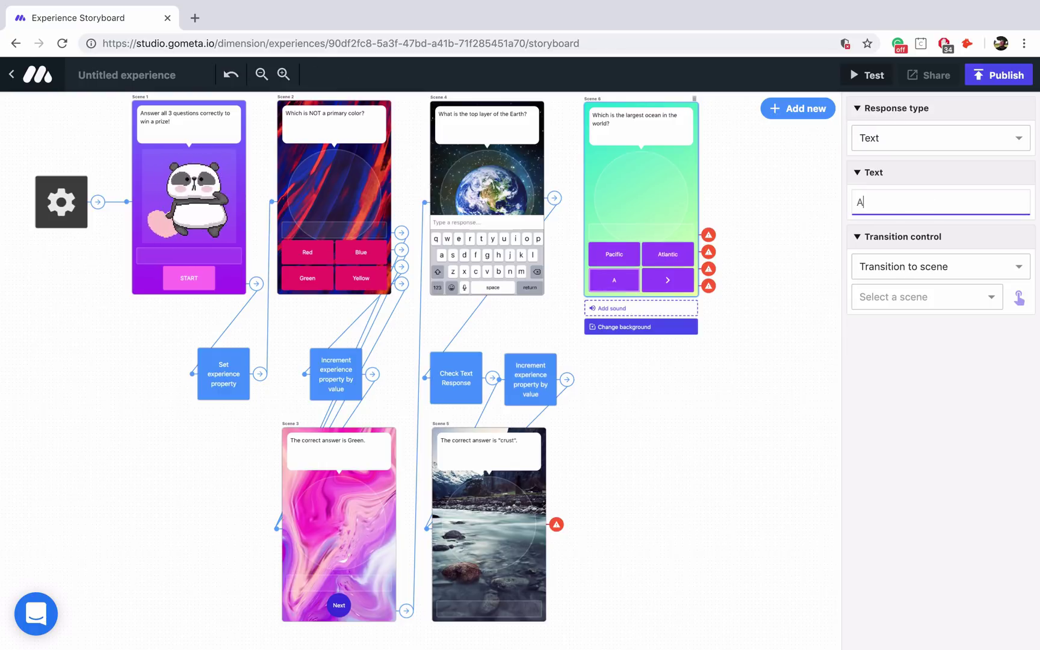
{"action": "type", "text": "rctic"}
{"action": "left_click", "coordinate": [659, 283]}
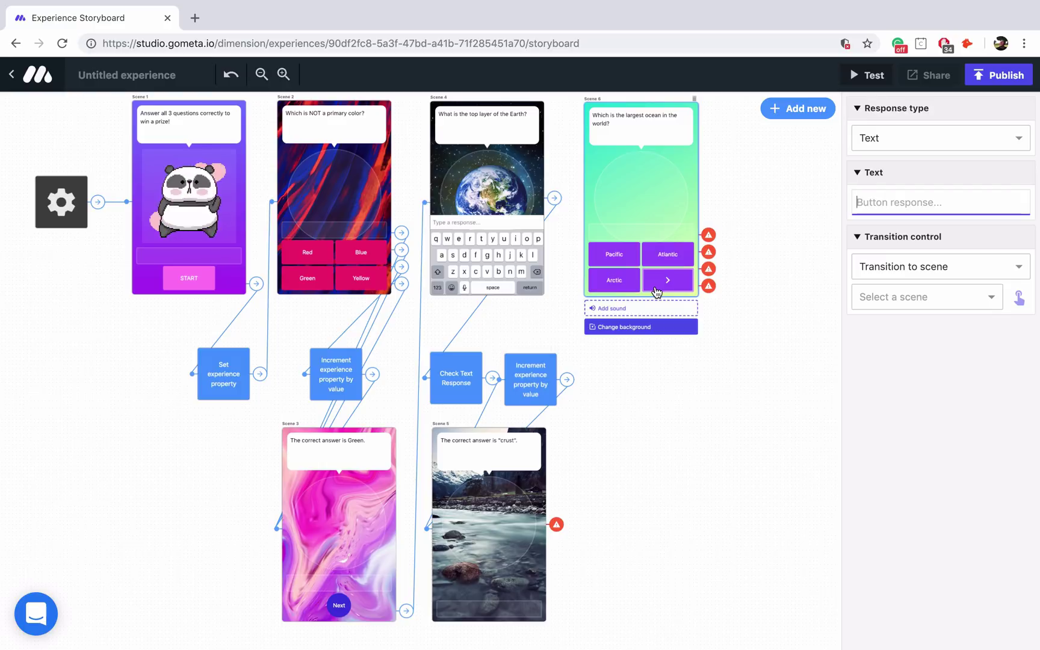
{"action": "type", "text": "Indian"}
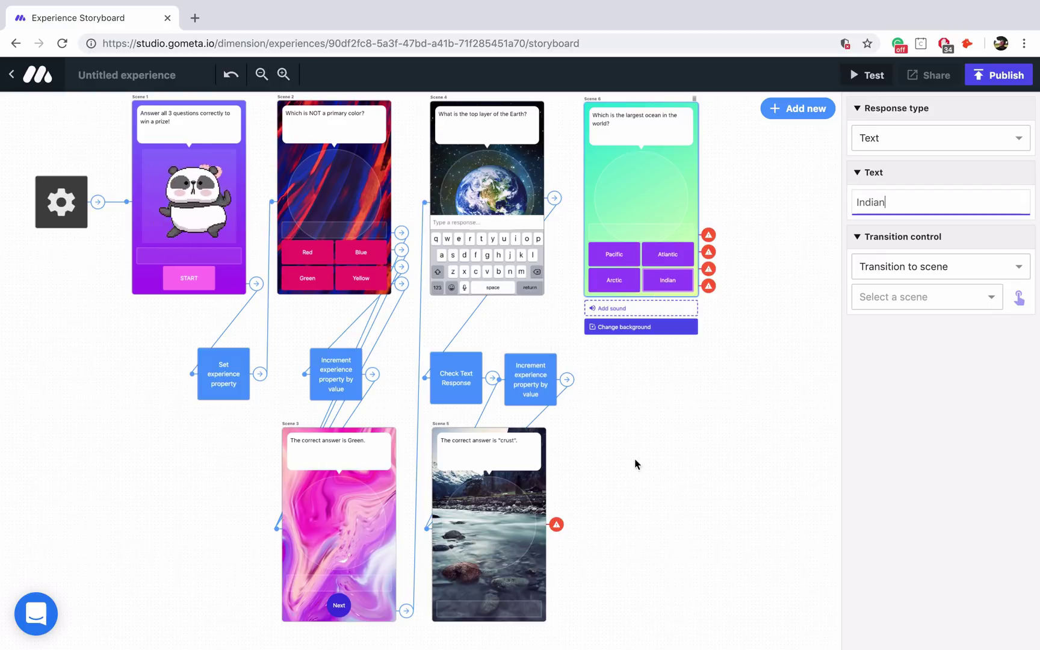
Step: Give Scene 5 a round Next button coloured #3546f8
{"action": "scroll", "coordinate": [601, 525], "scroll_direction": "down", "scroll_amount": 1}
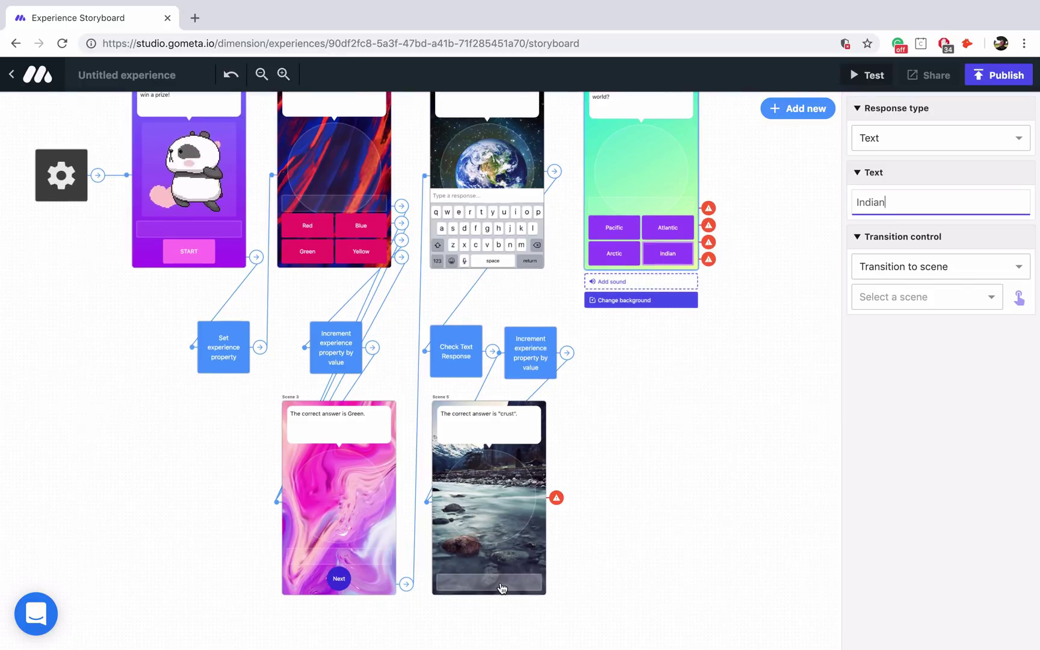
{"action": "left_click", "coordinate": [502, 588]}
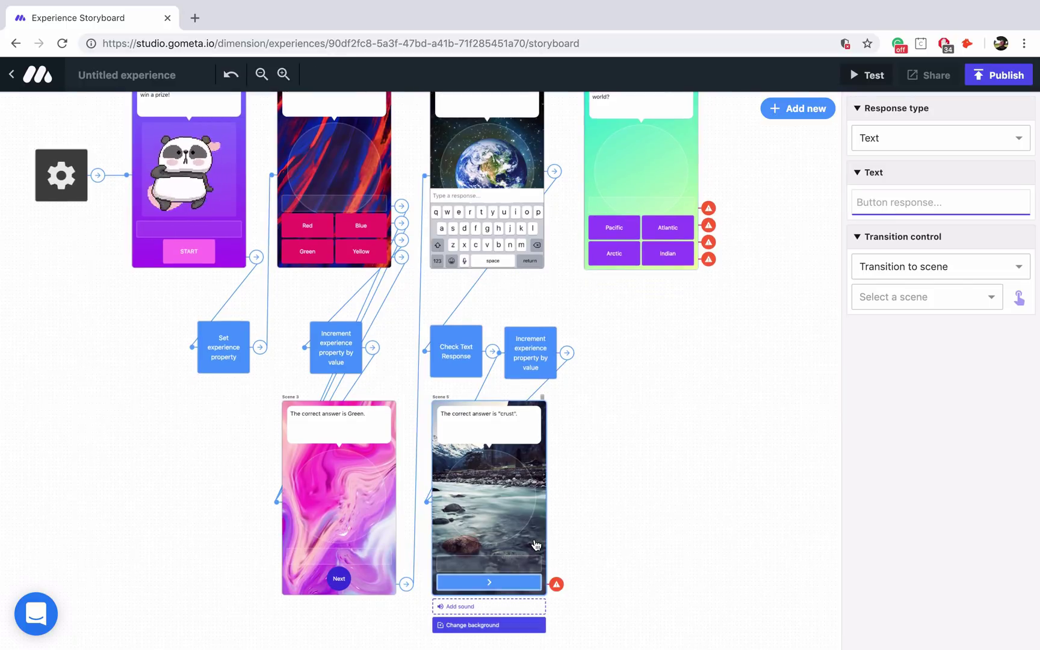
{"action": "type", "text": "Next"}
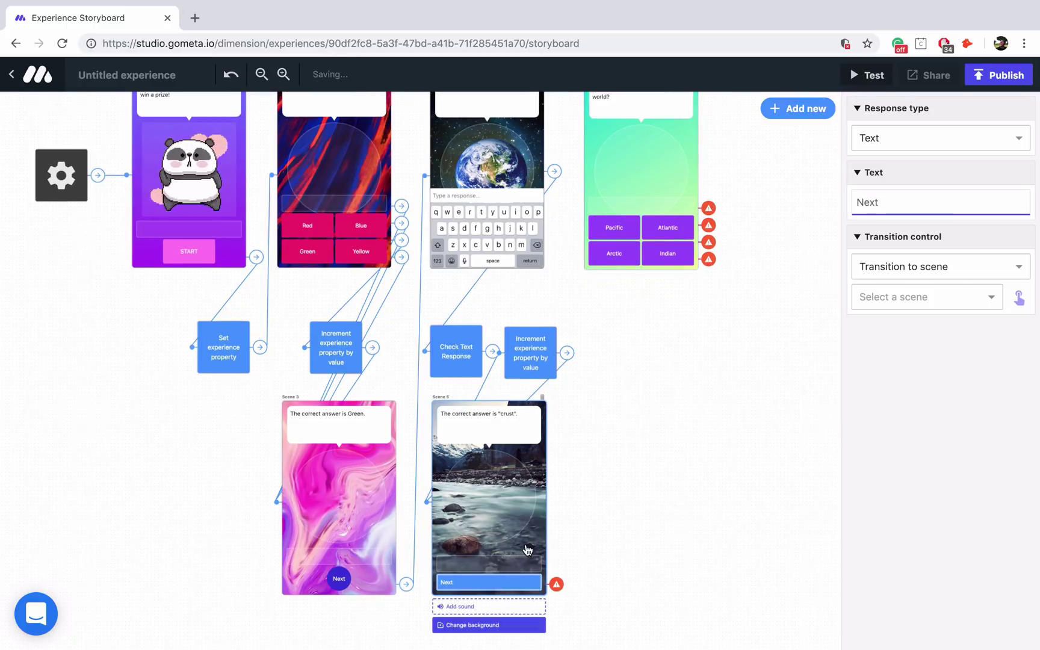
{"action": "left_click", "coordinate": [527, 550]}
{"action": "left_click", "coordinate": [1000, 258]}
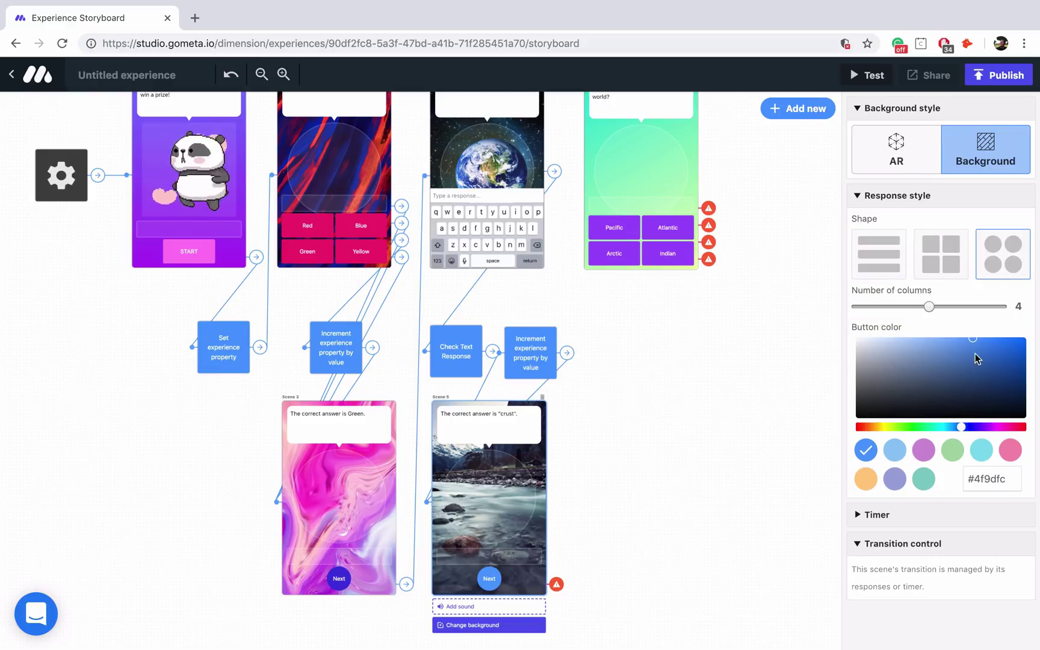
{"action": "left_click", "coordinate": [968, 425]}
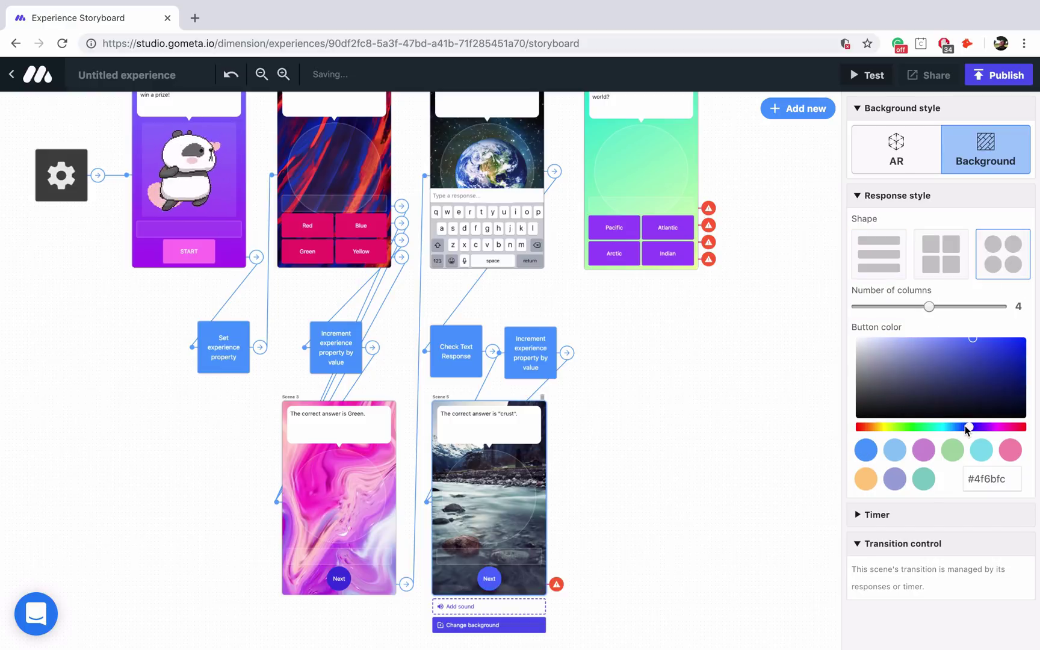
{"action": "left_click", "coordinate": [990, 341]}
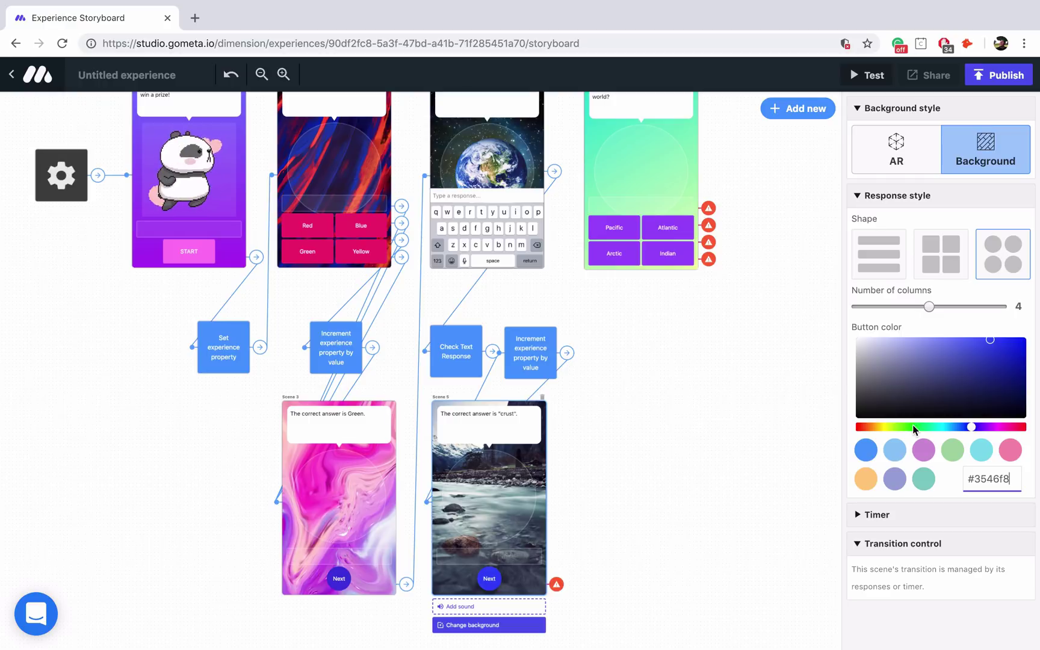
Step: Make Scene 5's Next button transition to Scene 6
{"action": "left_click", "coordinate": [496, 586]}
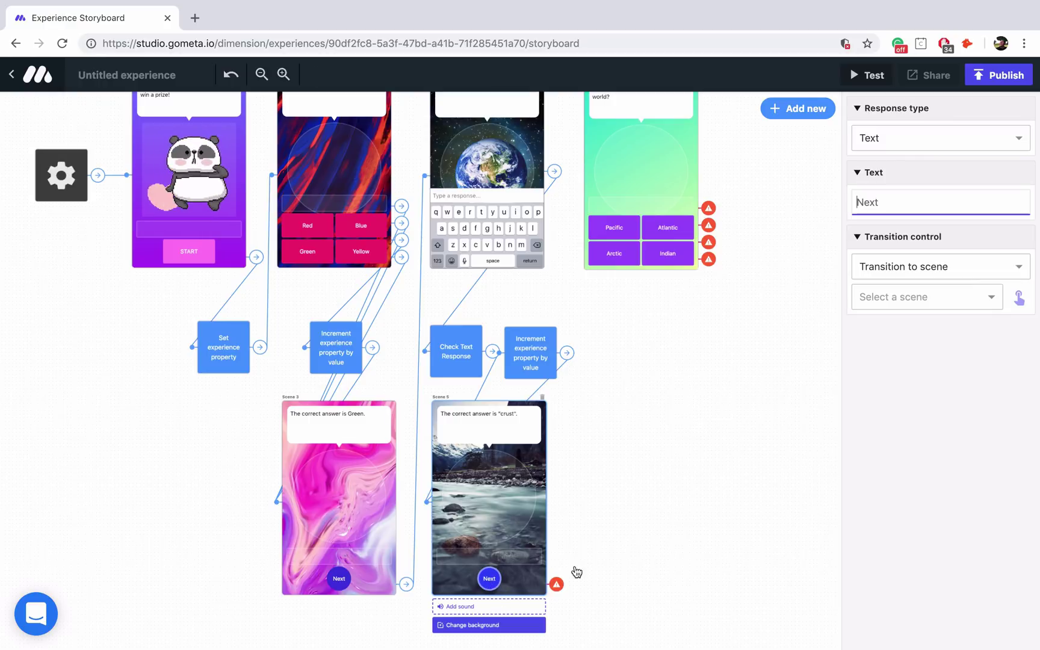
{"action": "left_click", "coordinate": [1018, 299]}
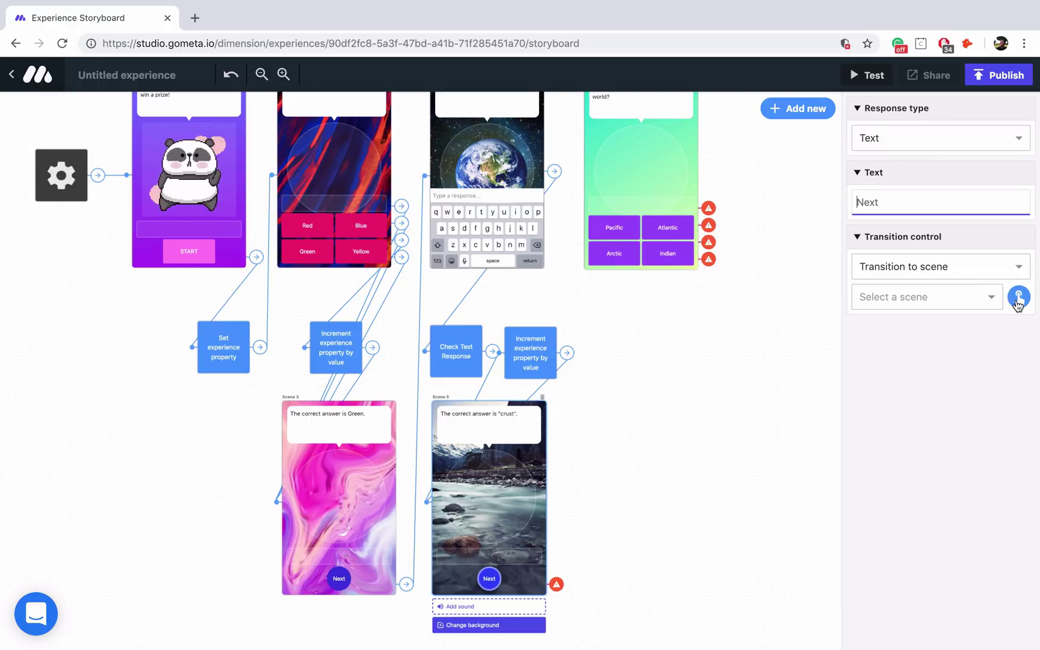
{"action": "left_click", "coordinate": [651, 189]}
{"action": "scroll", "coordinate": [666, 255], "scroll_direction": "up", "scroll_amount": 1}
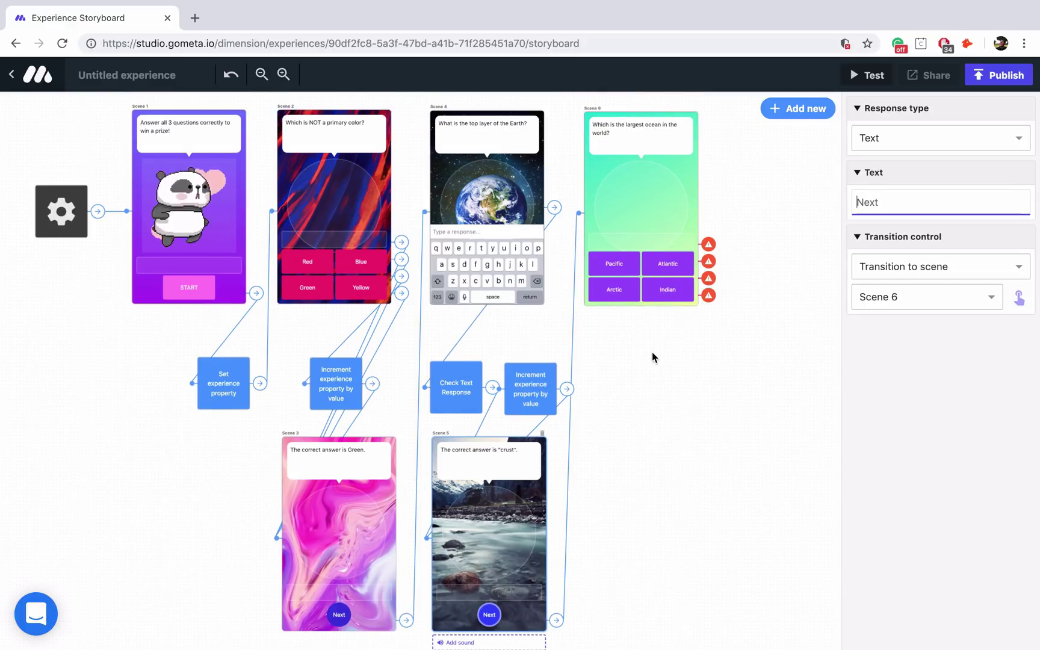
Step: Add an Increment experience property by value block below Scene 6 with key 'points'
{"action": "left_click", "coordinate": [809, 108]}
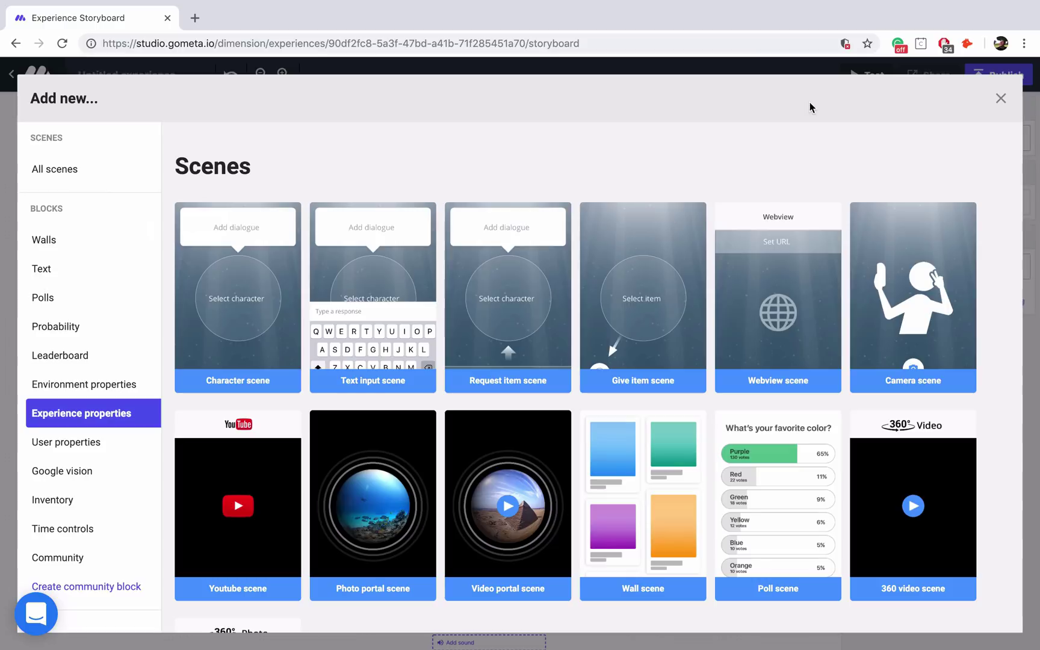
{"action": "left_click", "coordinate": [104, 413]}
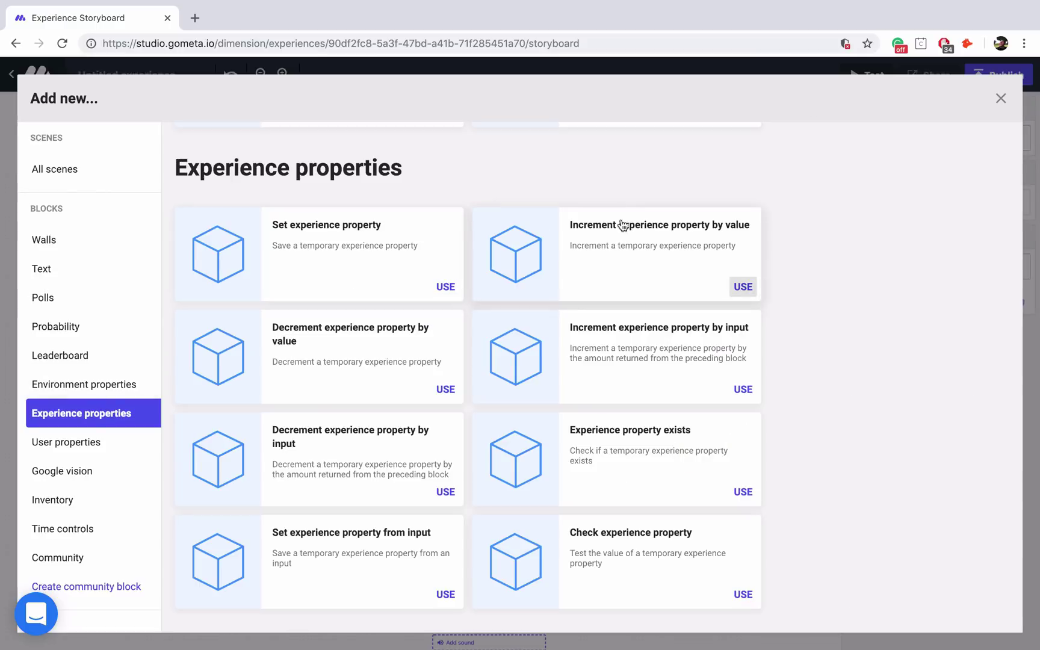
{"action": "left_click", "coordinate": [643, 274]}
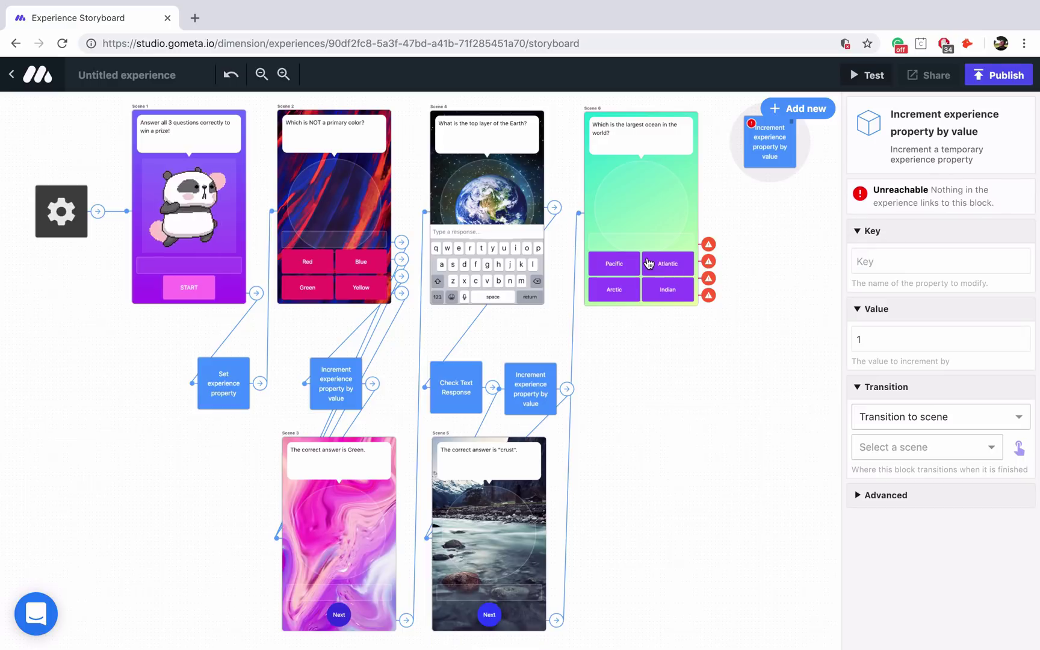
{"action": "left_click_drag", "start_coordinate": [763, 151], "coordinate": [640, 403]}
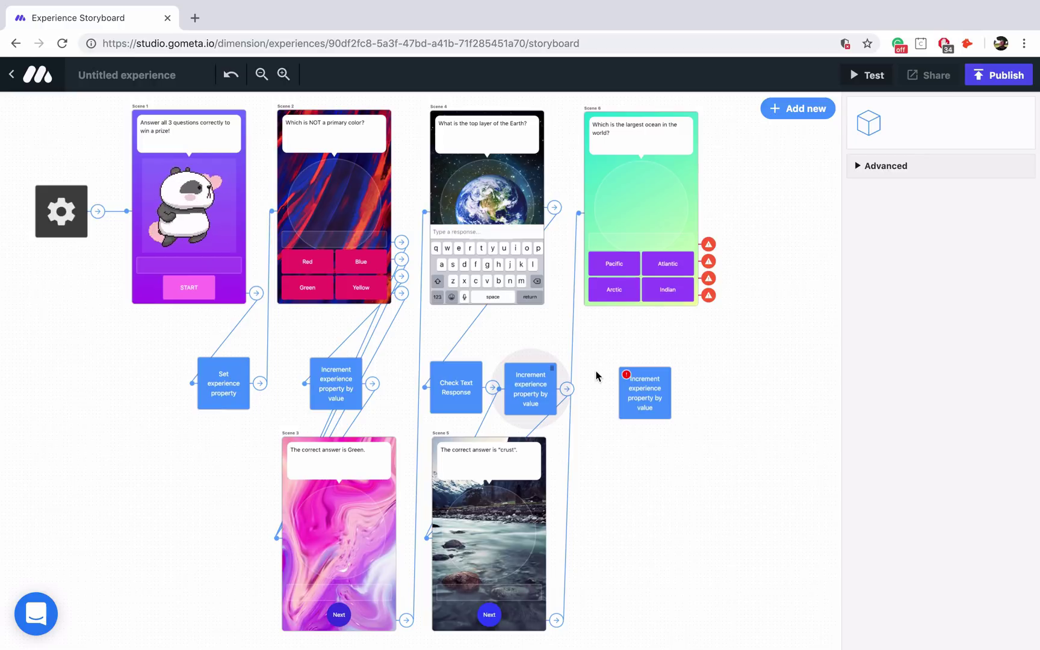
{"action": "left_click", "coordinate": [927, 207]}
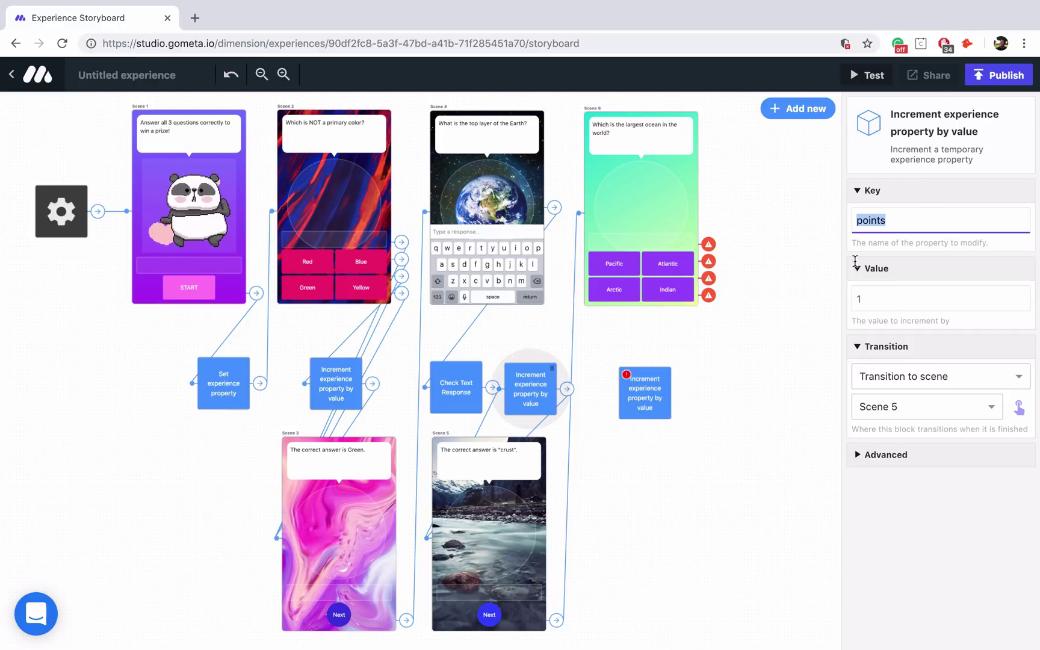
{"action": "left_click", "coordinate": [639, 411]}
{"action": "left_click", "coordinate": [912, 262]}
{"action": "type", "text": "points"}
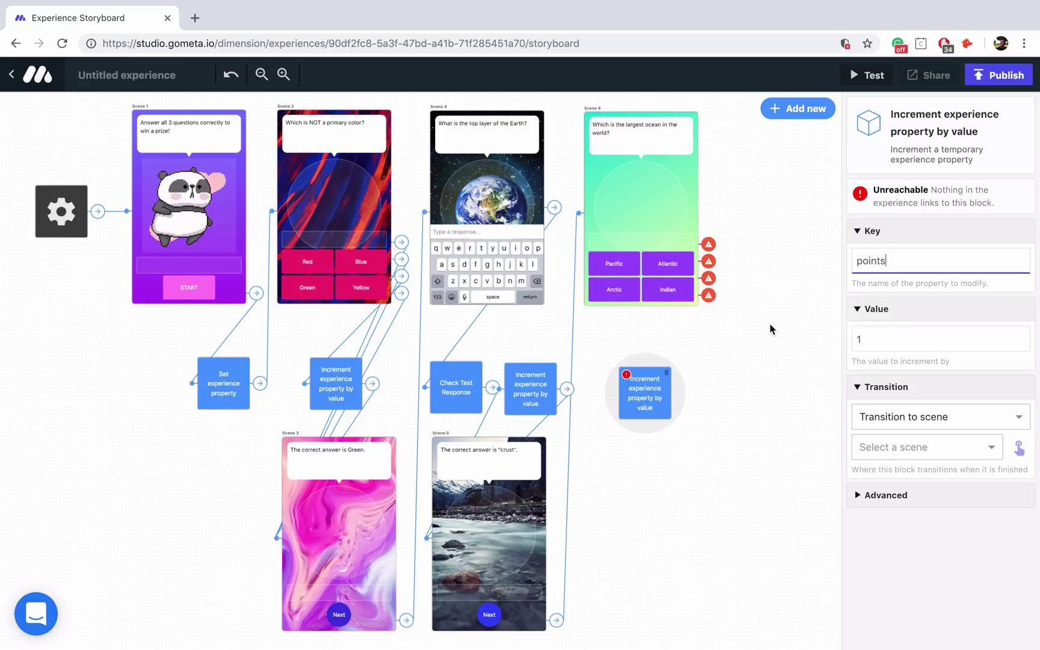
Step: Route the Pacific answer to the new points increment block
{"action": "left_click", "coordinate": [627, 270]}
{"action": "left_click", "coordinate": [1019, 296]}
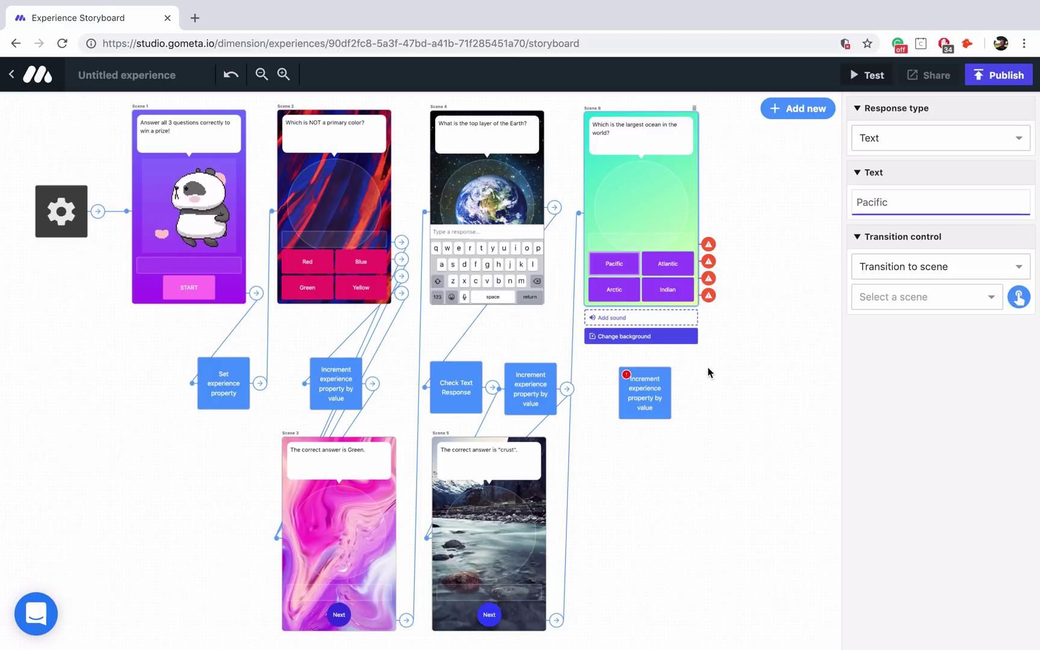
{"action": "left_click", "coordinate": [645, 400]}
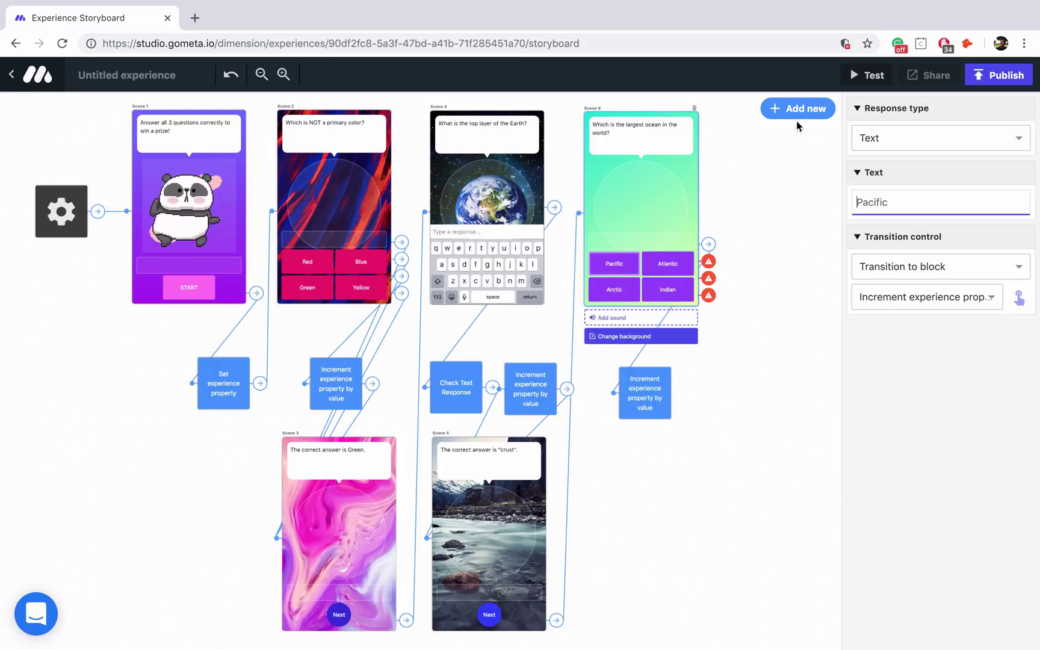
{"action": "left_click", "coordinate": [808, 110]}
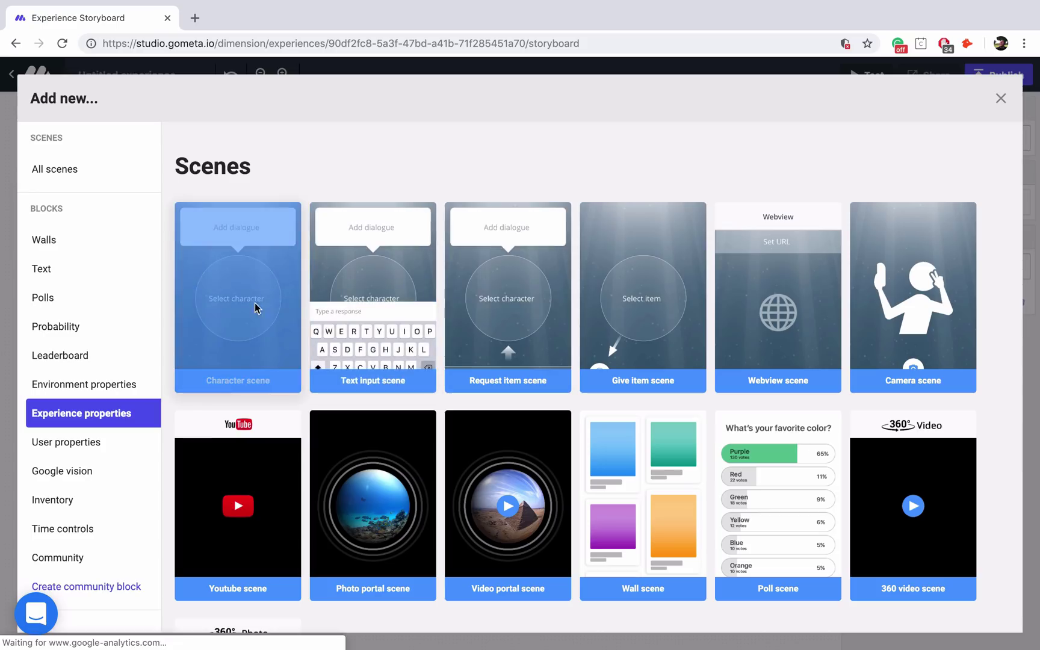
Step: Add a character scene as Scene 7 beside Scene 5
{"action": "left_click", "coordinate": [256, 307]}
{"action": "left_click_drag", "start_coordinate": [739, 174], "coordinate": [601, 506]}
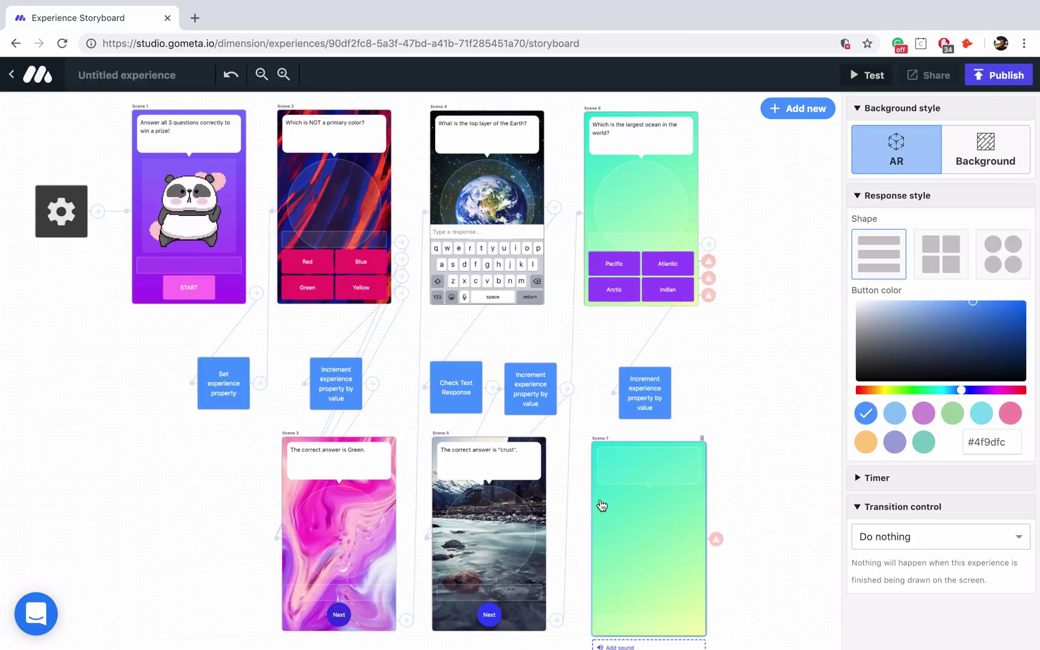
{"action": "scroll", "coordinate": [601, 506], "scroll_direction": "down", "scroll_amount": 1}
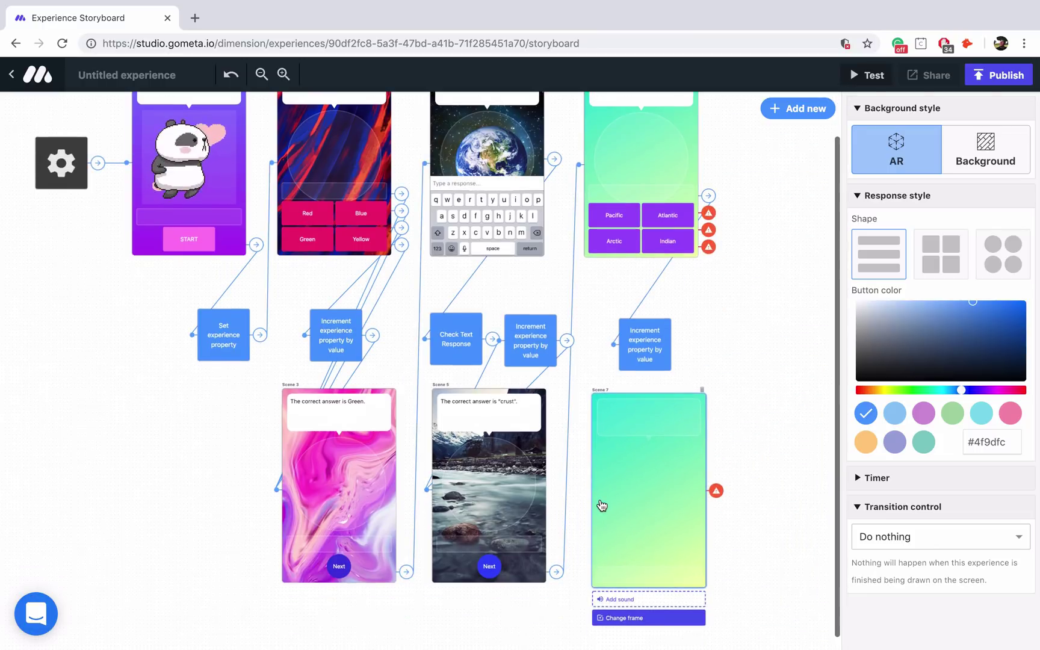
Step: Give Scene 7 the Ocean polar bear background and the text 'The correct answer is Pacific.'
{"action": "left_click", "coordinate": [971, 172]}
{"action": "left_click", "coordinate": [679, 620]}
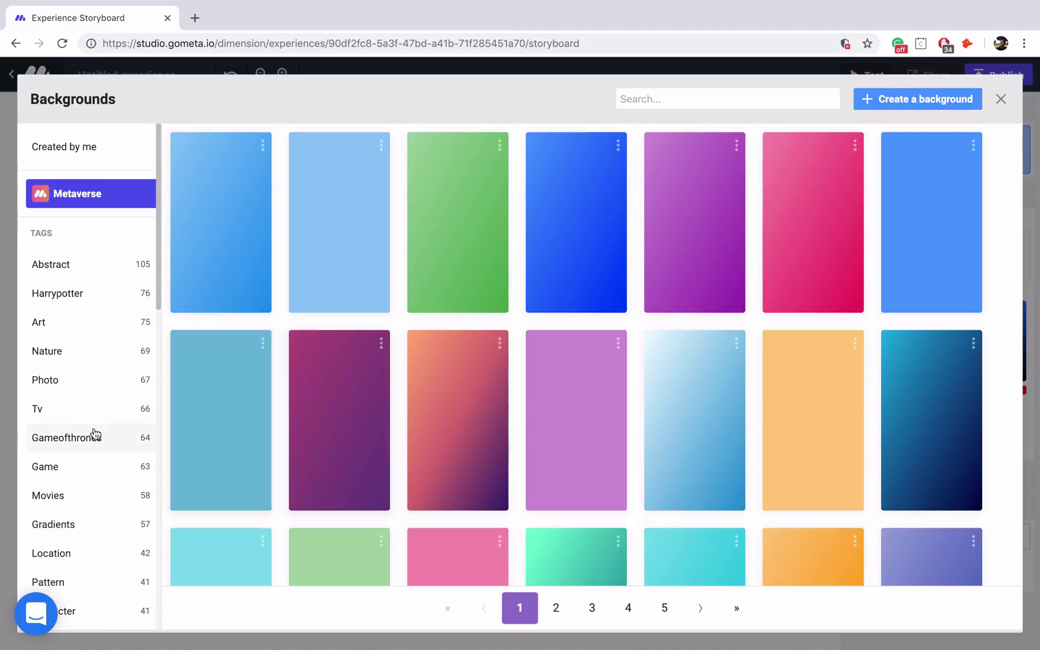
{"action": "scroll", "coordinate": [90, 428], "scroll_direction": "down", "scroll_amount": 5}
{"action": "scroll", "coordinate": [91, 428], "scroll_direction": "down", "scroll_amount": 8}
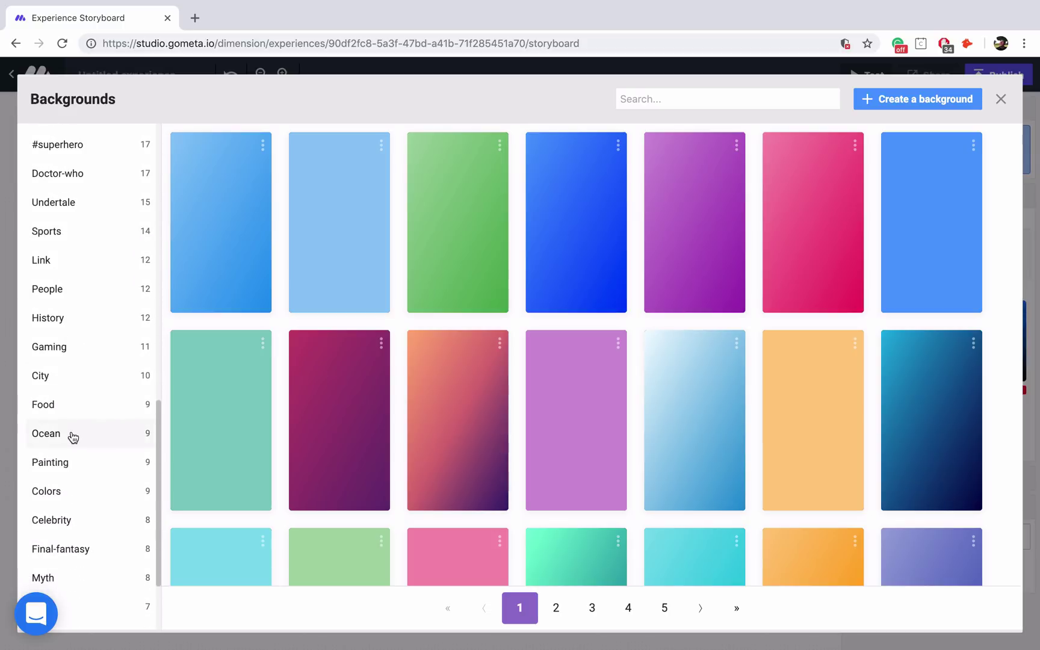
{"action": "left_click", "coordinate": [72, 437]}
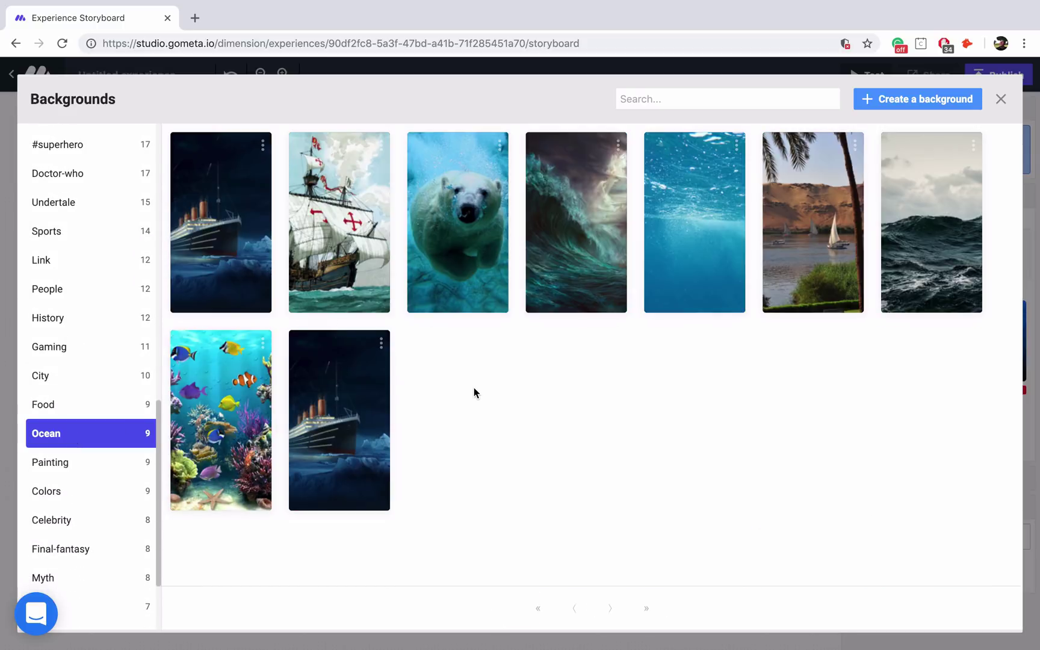
{"action": "left_click", "coordinate": [460, 256]}
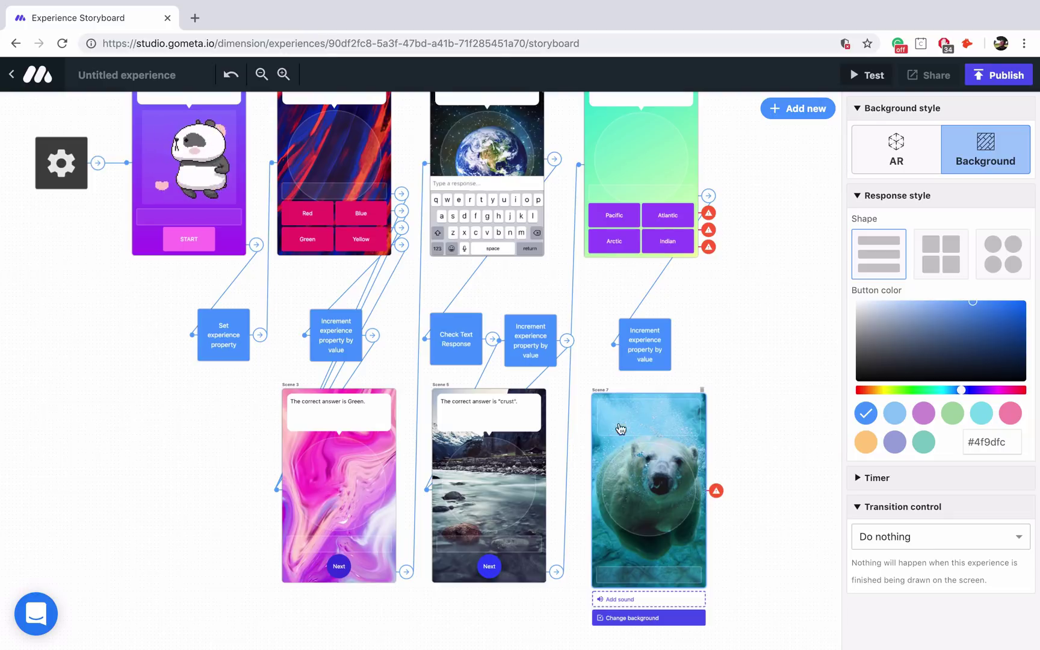
{"action": "left_click", "coordinate": [662, 416]}
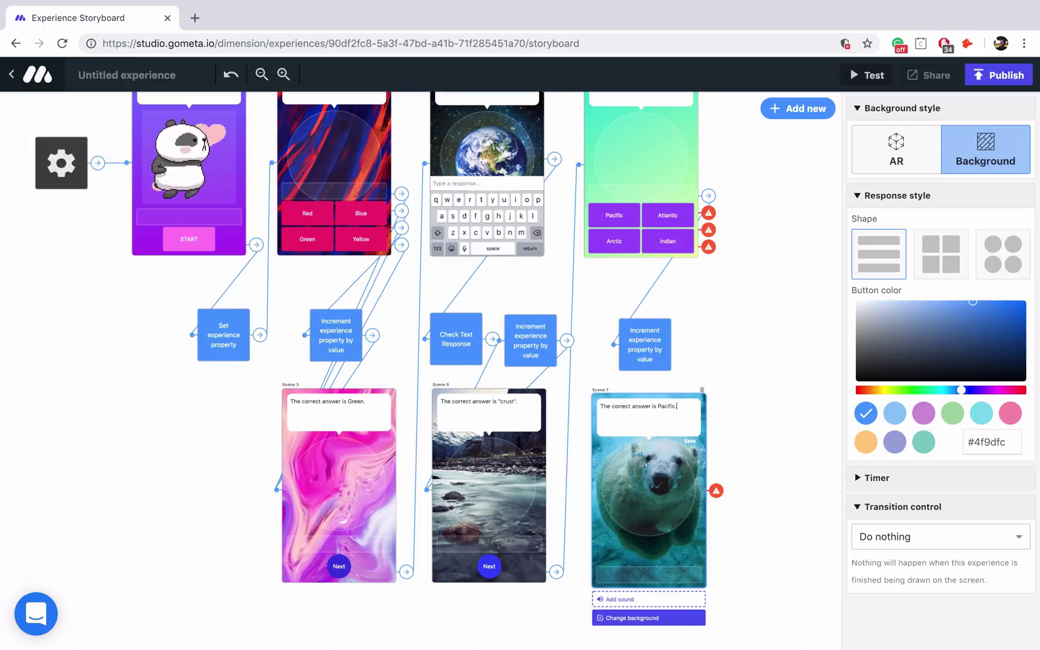
Step: Route the third points block and the Atlantic answer to Scene 7
{"action": "left_click", "coordinate": [660, 355]}
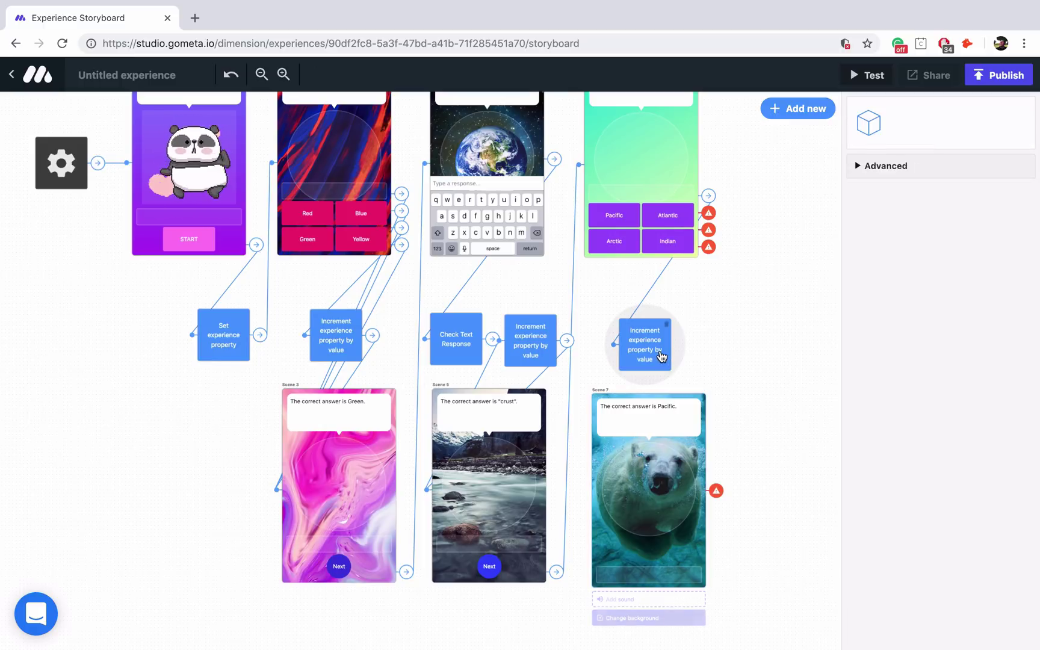
{"action": "left_click", "coordinate": [1019, 408]}
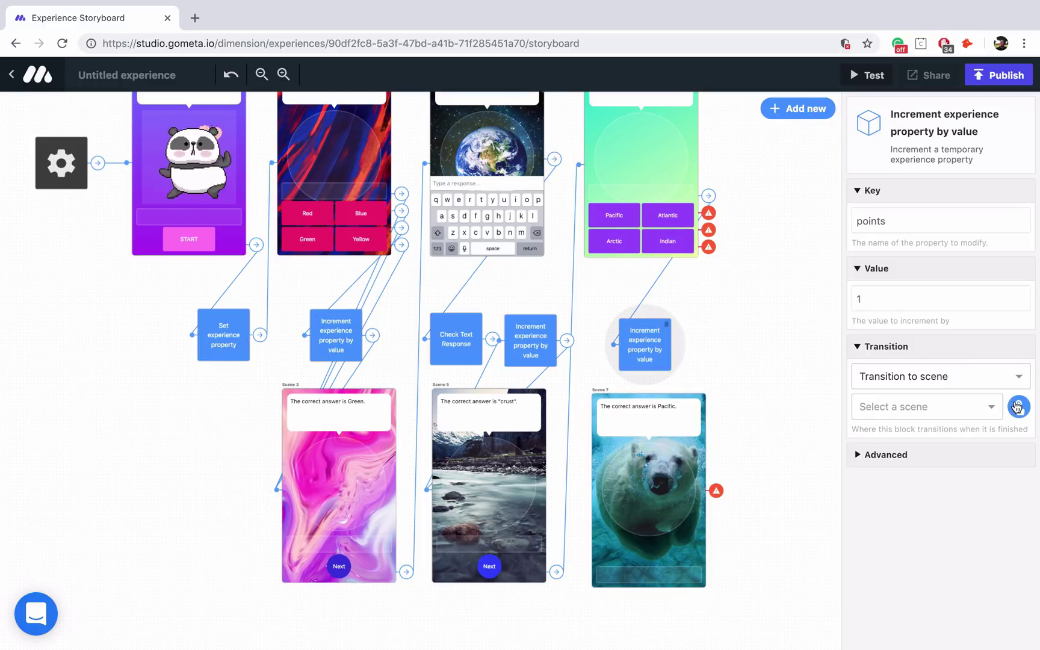
{"action": "left_click", "coordinate": [697, 477]}
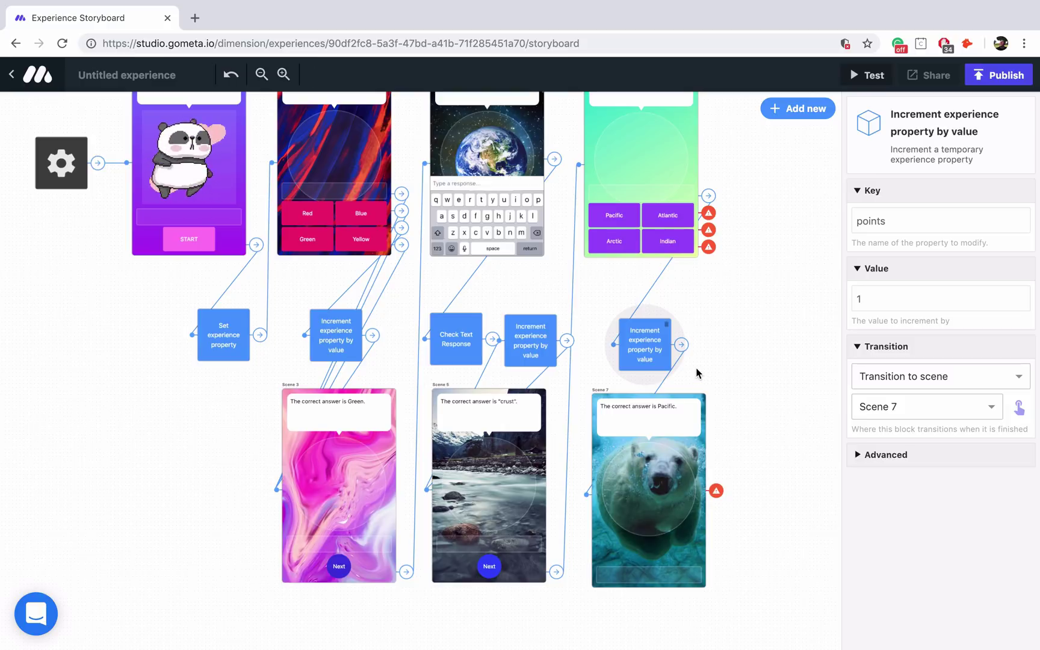
{"action": "left_click", "coordinate": [675, 215]}
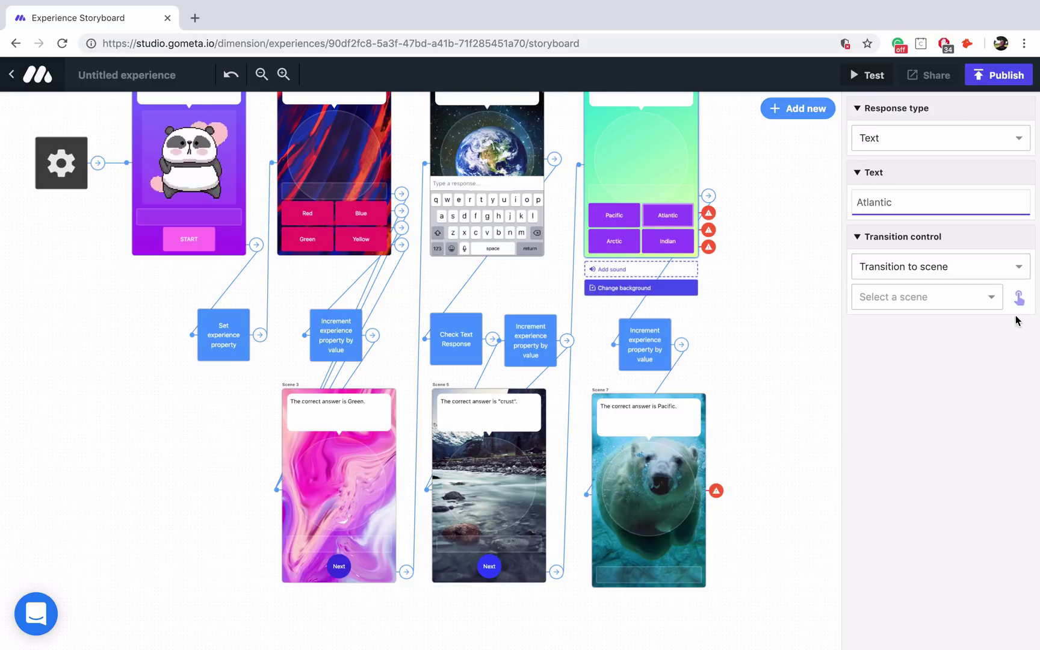
{"action": "left_click", "coordinate": [1022, 305]}
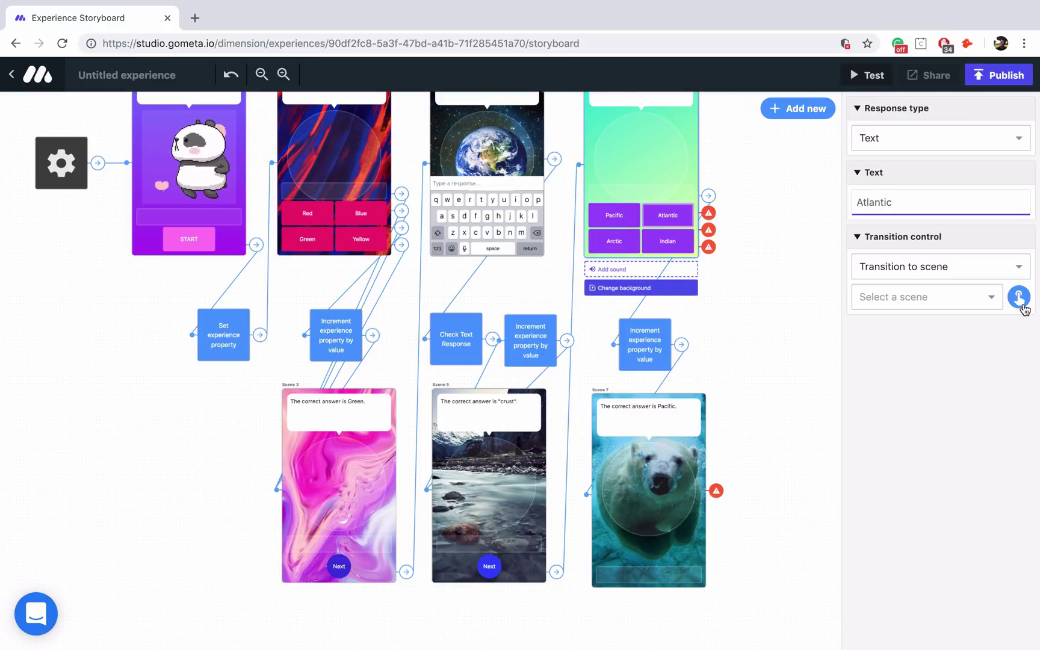
{"action": "left_click", "coordinate": [672, 548]}
Step: Route the Arctic and Indian answers to Scene 7 and add a response button there
{"action": "left_click", "coordinate": [614, 241]}
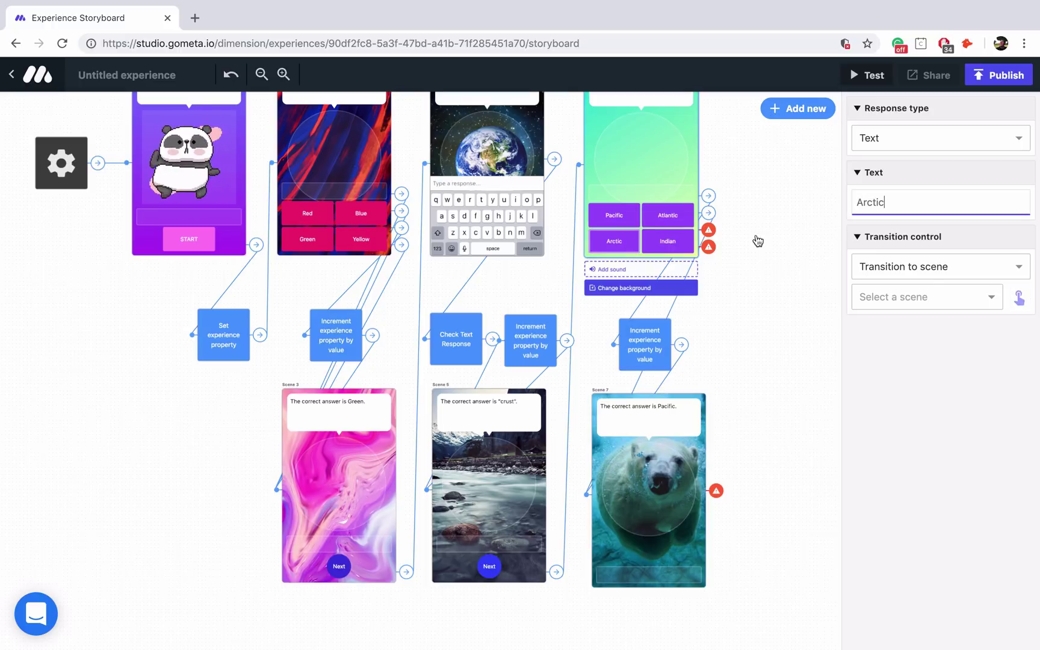
{"action": "left_click", "coordinate": [648, 491]}
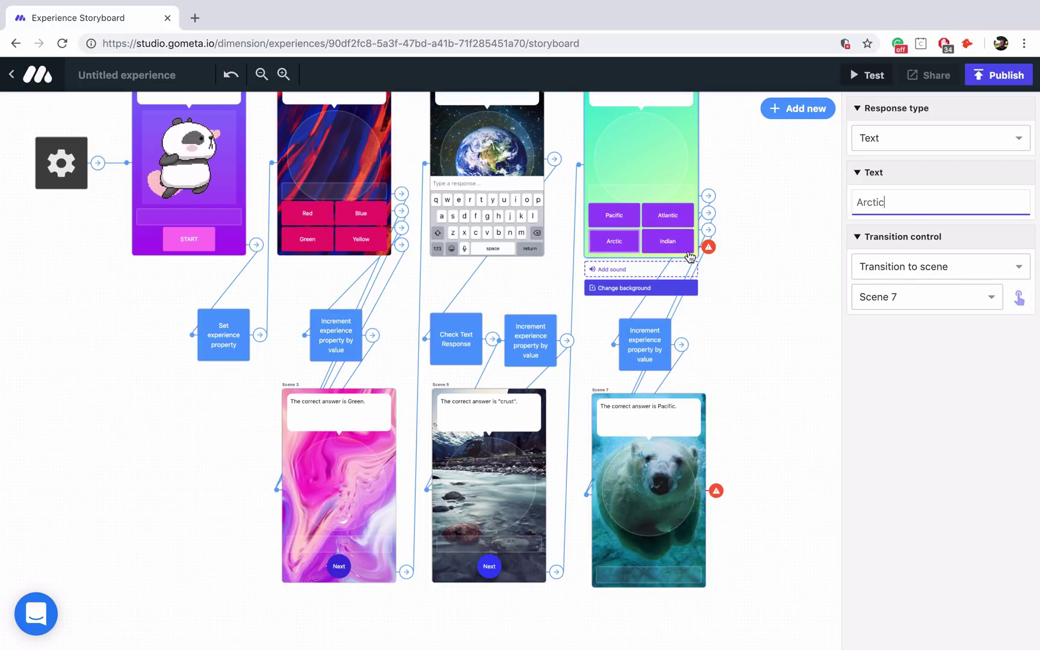
{"action": "left_click", "coordinate": [668, 241]}
{"action": "left_click", "coordinate": [1018, 297]}
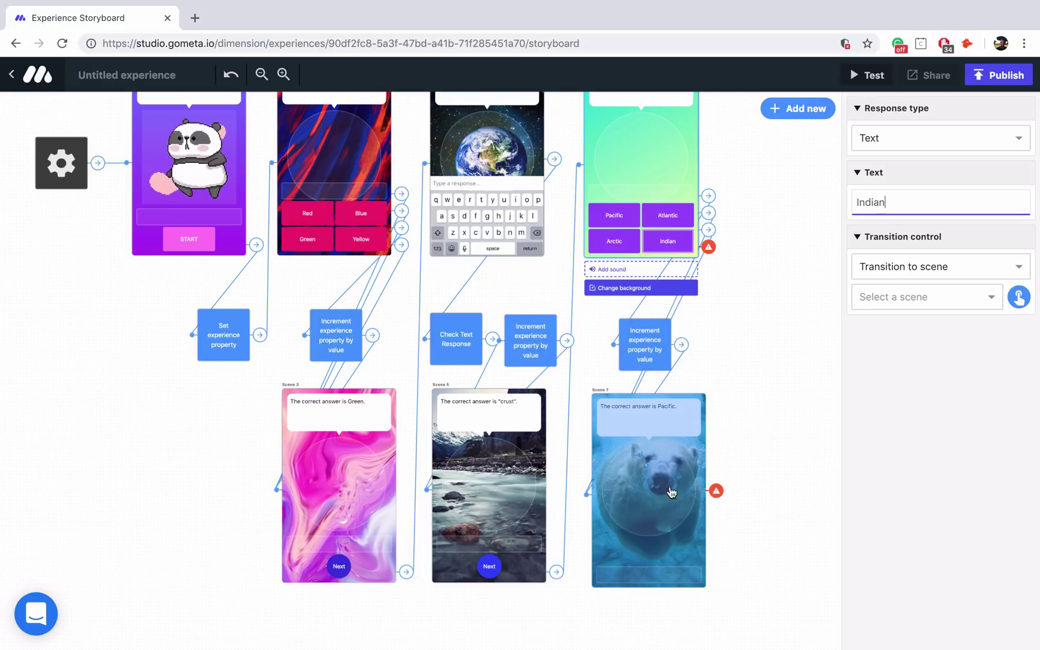
{"action": "left_click", "coordinate": [655, 572]}
{"action": "left_click", "coordinate": [654, 575]}
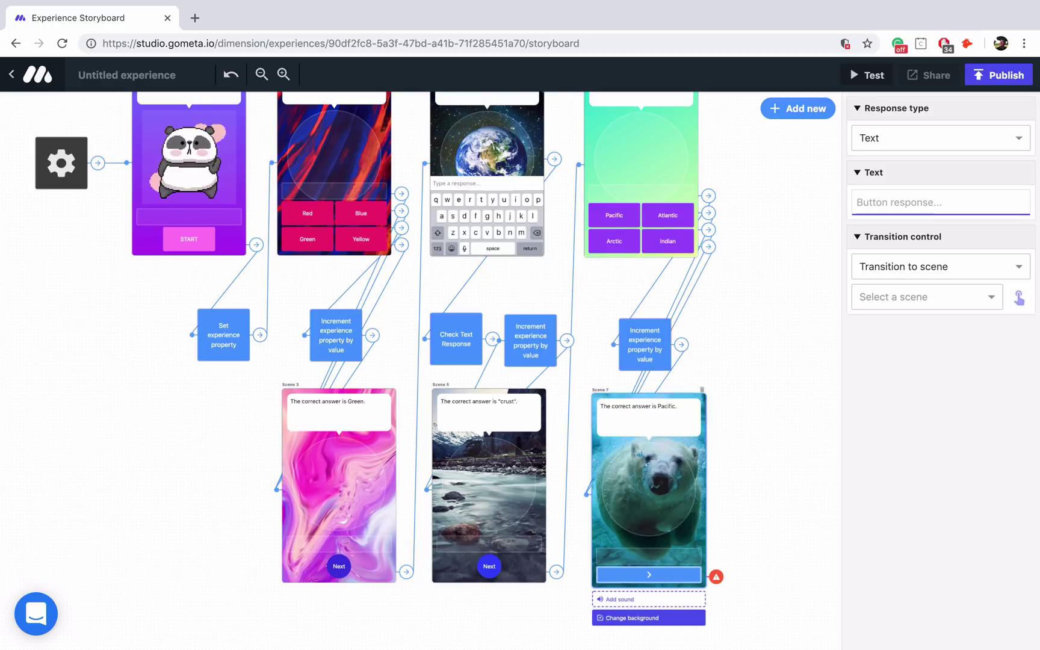
Step: Label Scene 7's response 'Next', give it the circle shape, and colour it pink #ff58e2
{"action": "type", "text": "Next"}
{"action": "left_click", "coordinate": [644, 521]}
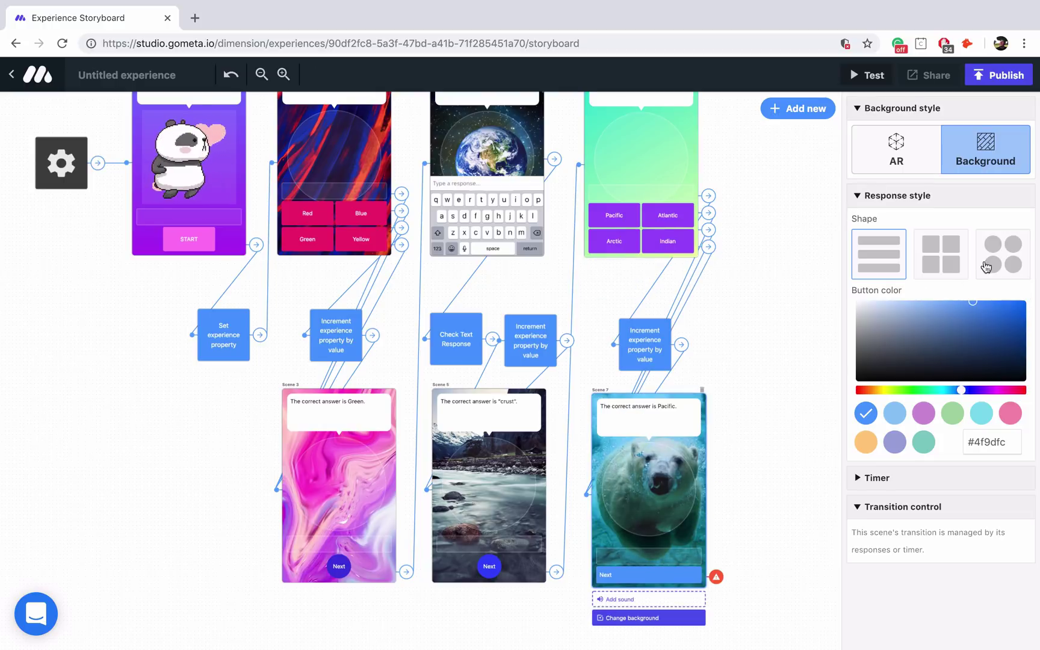
{"action": "left_click", "coordinate": [1003, 254]}
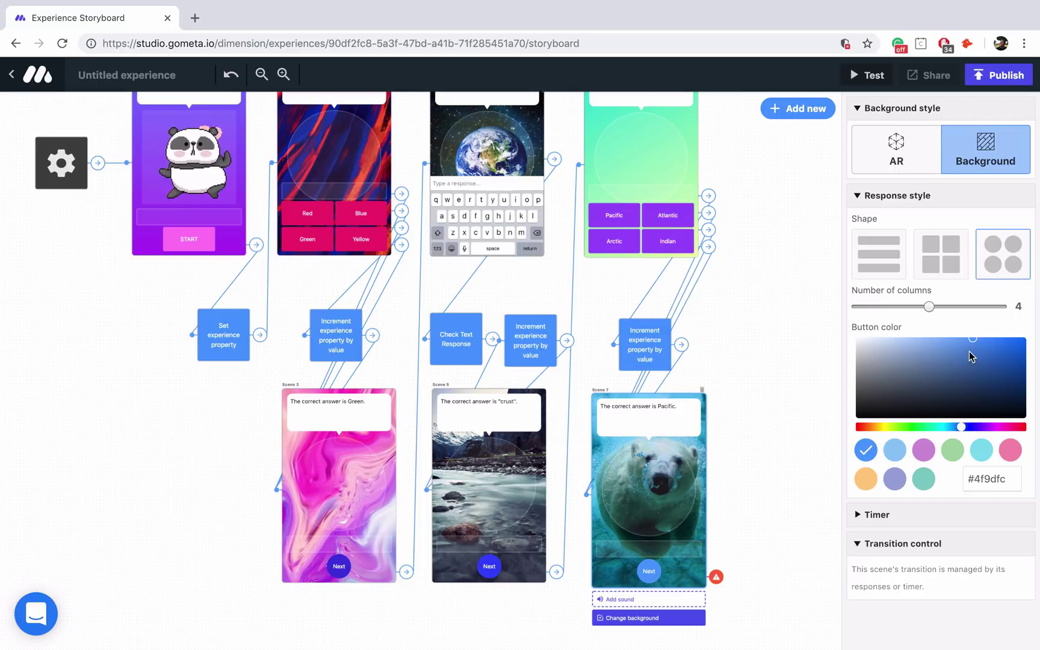
{"action": "left_click_drag", "start_coordinate": [984, 428], "coordinate": [1003, 428]}
{"action": "left_click_drag", "start_coordinate": [987, 349], "coordinate": [969, 340]}
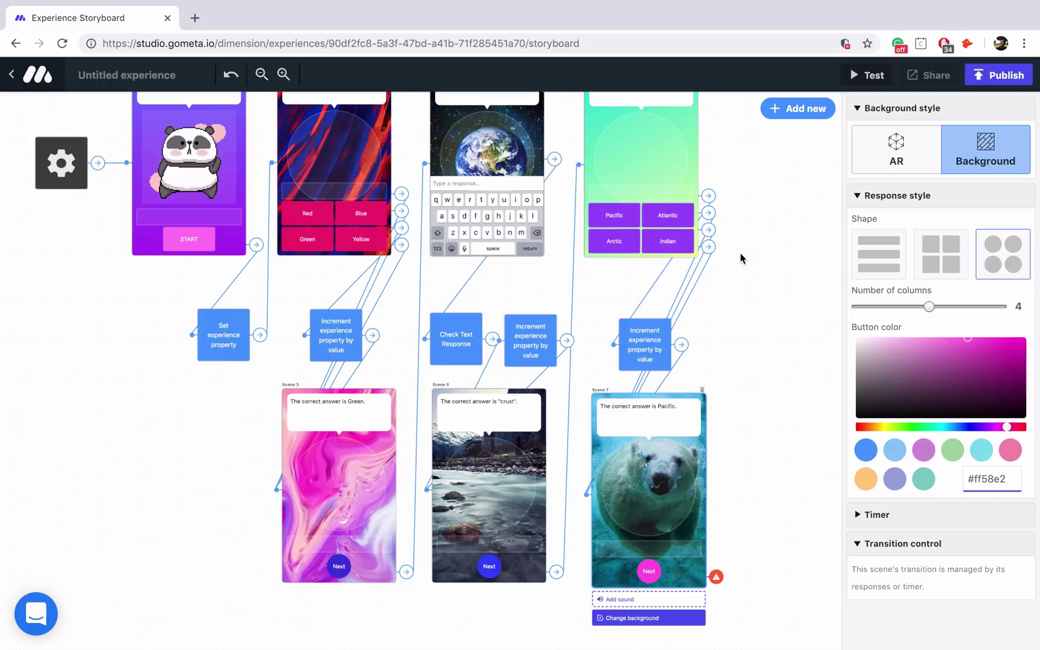
{"action": "scroll", "coordinate": [740, 257], "scroll_direction": "up", "scroll_amount": 2}
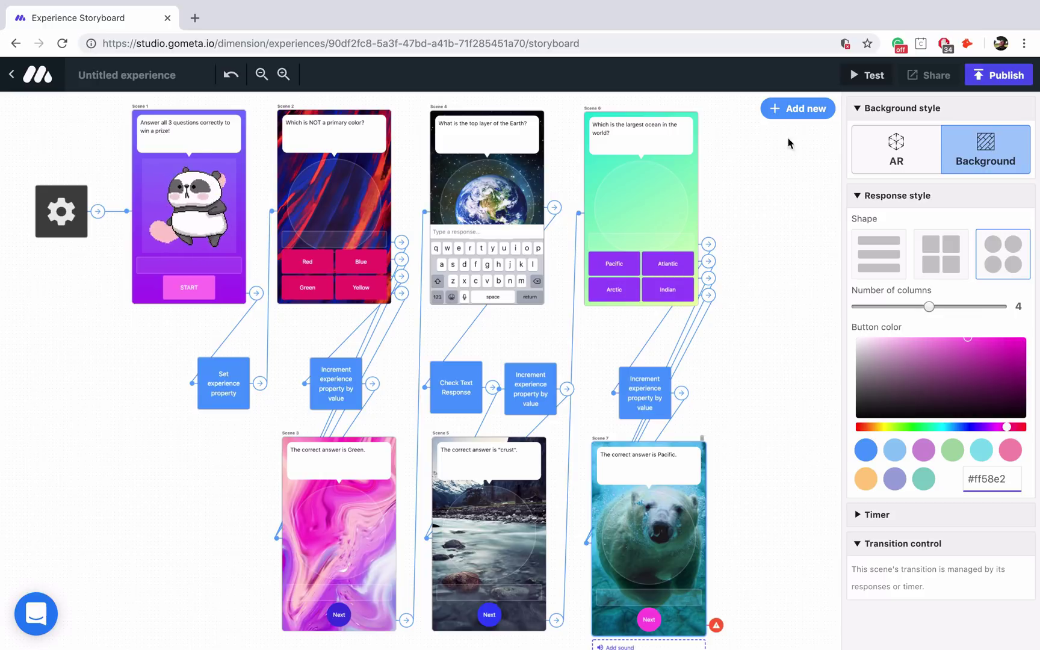
Step: Show the Experience properties blocks in the Add new catalogue
{"action": "left_click", "coordinate": [794, 108]}
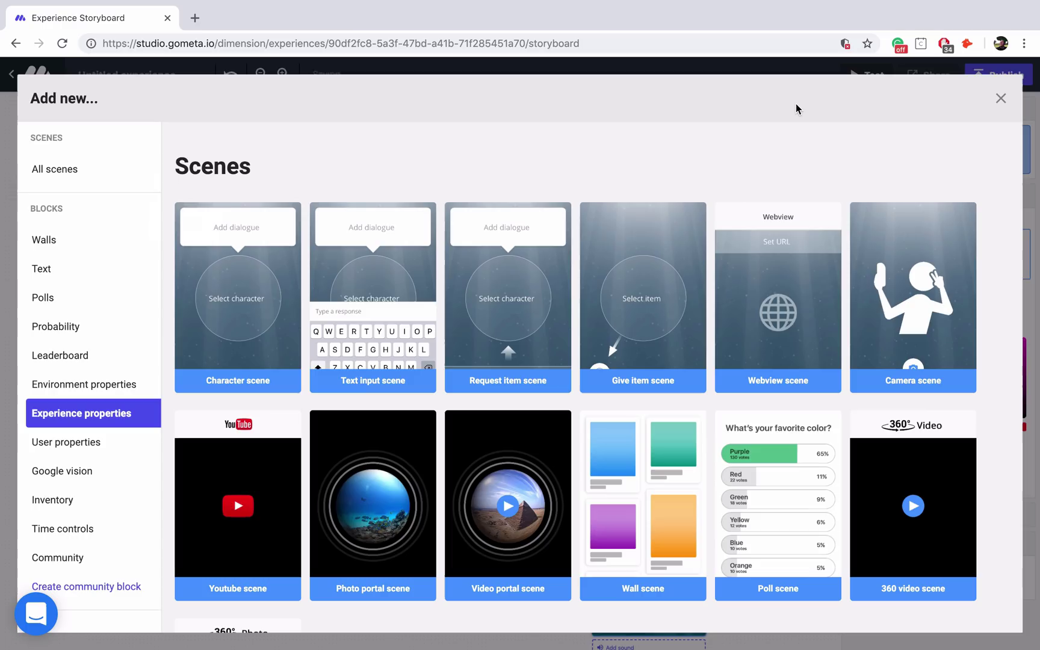
{"action": "left_click", "coordinate": [122, 426]}
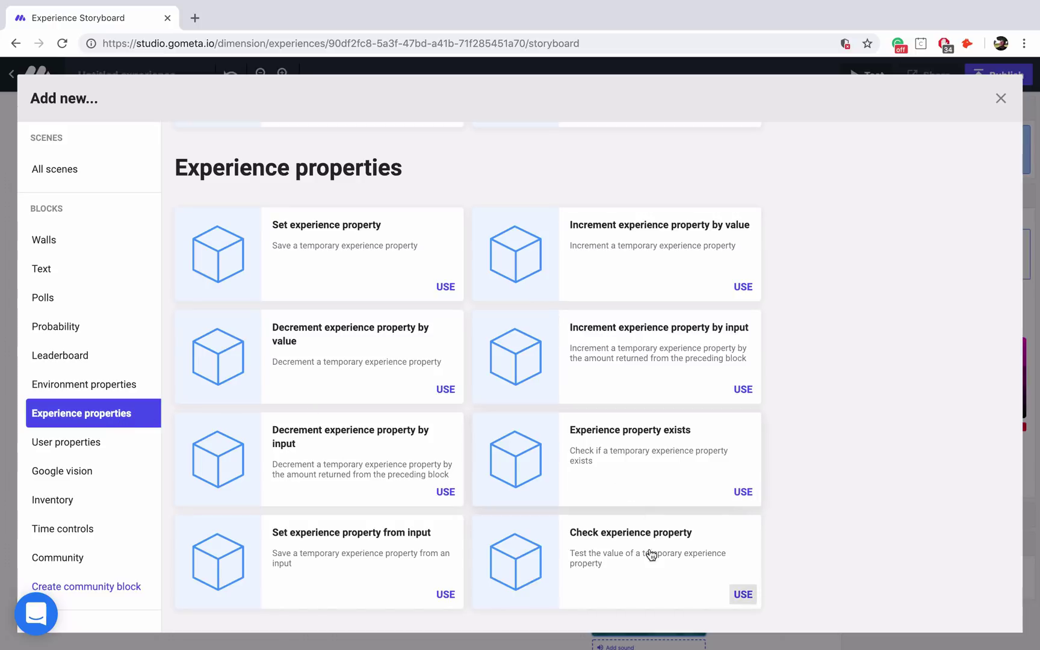
Step: Add a Check experience property block lower on the storyboard and review the existing points blocks
{"action": "left_click", "coordinate": [631, 564]}
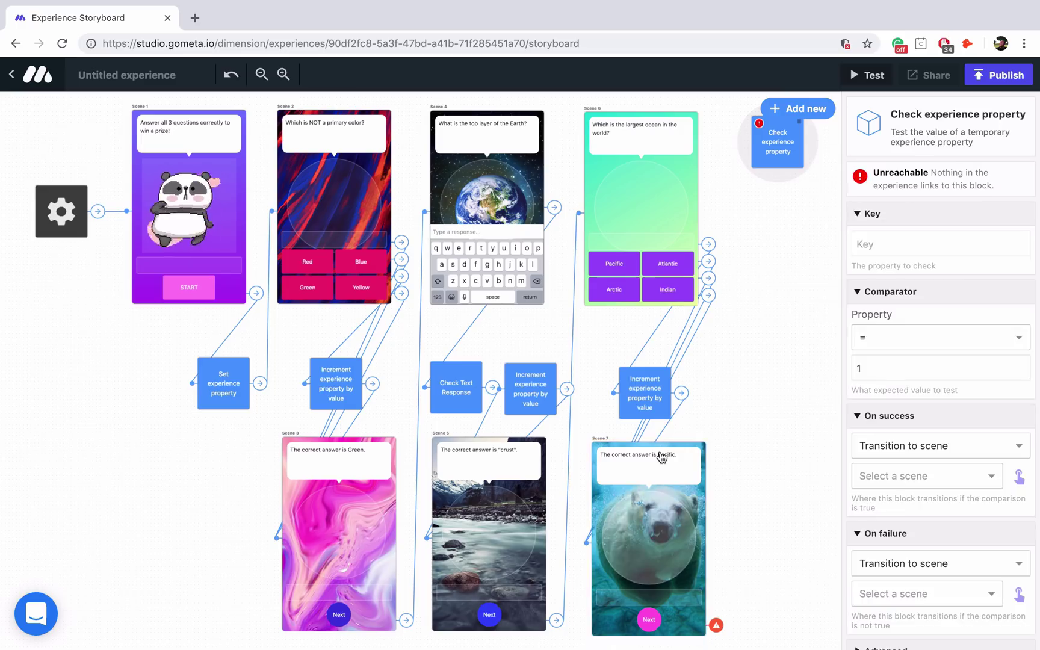
{"action": "left_click_drag", "start_coordinate": [767, 275], "coordinate": [763, 351]}
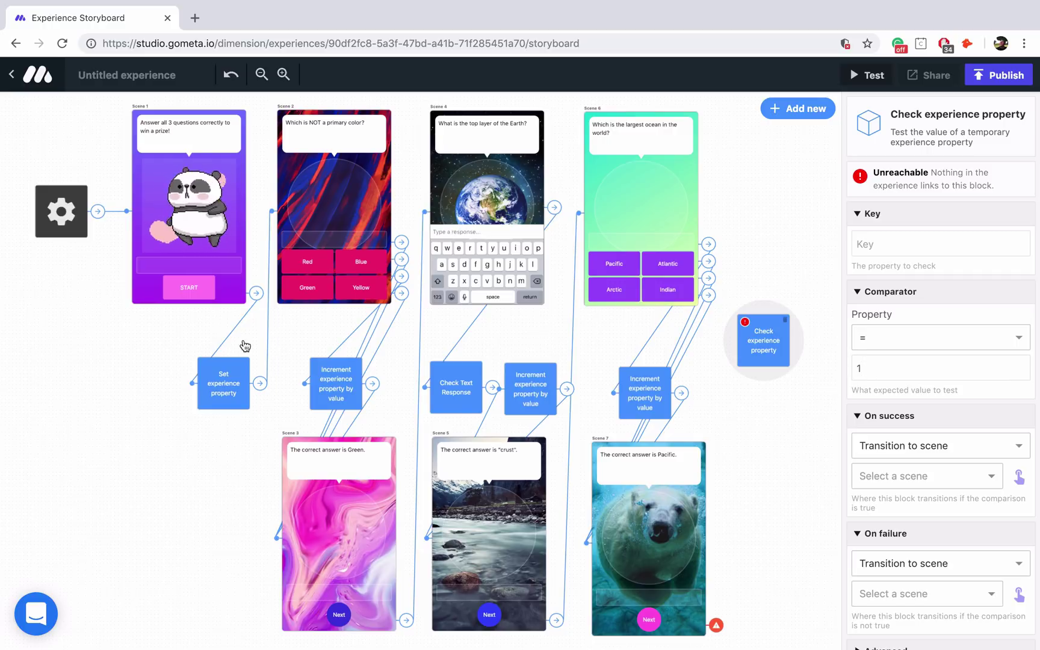
{"action": "left_click", "coordinate": [225, 386]}
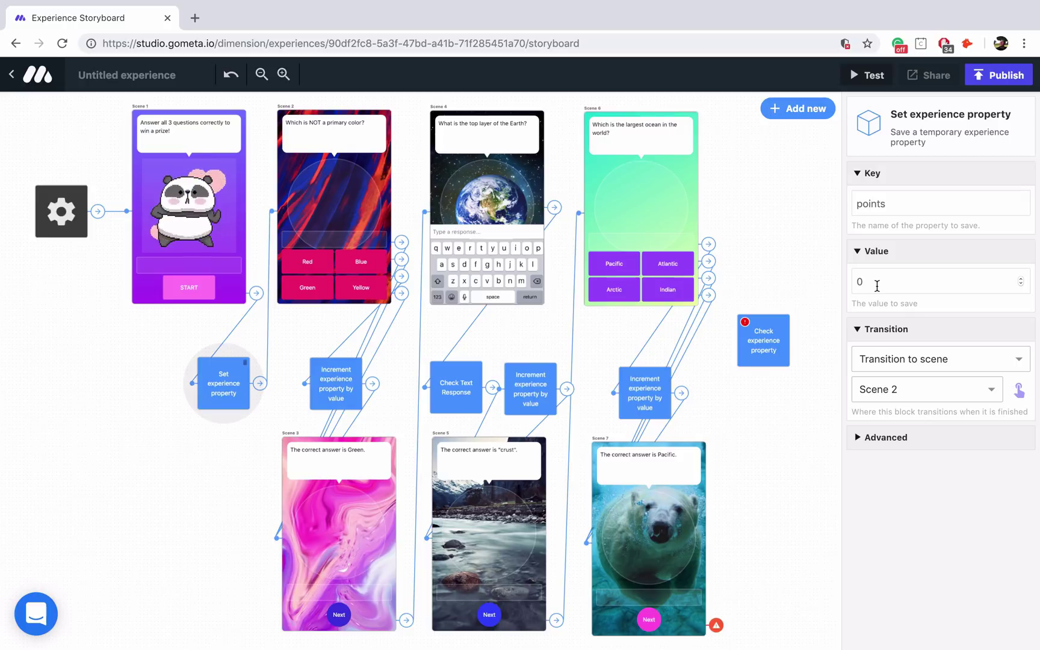
{"action": "left_click", "coordinate": [351, 382]}
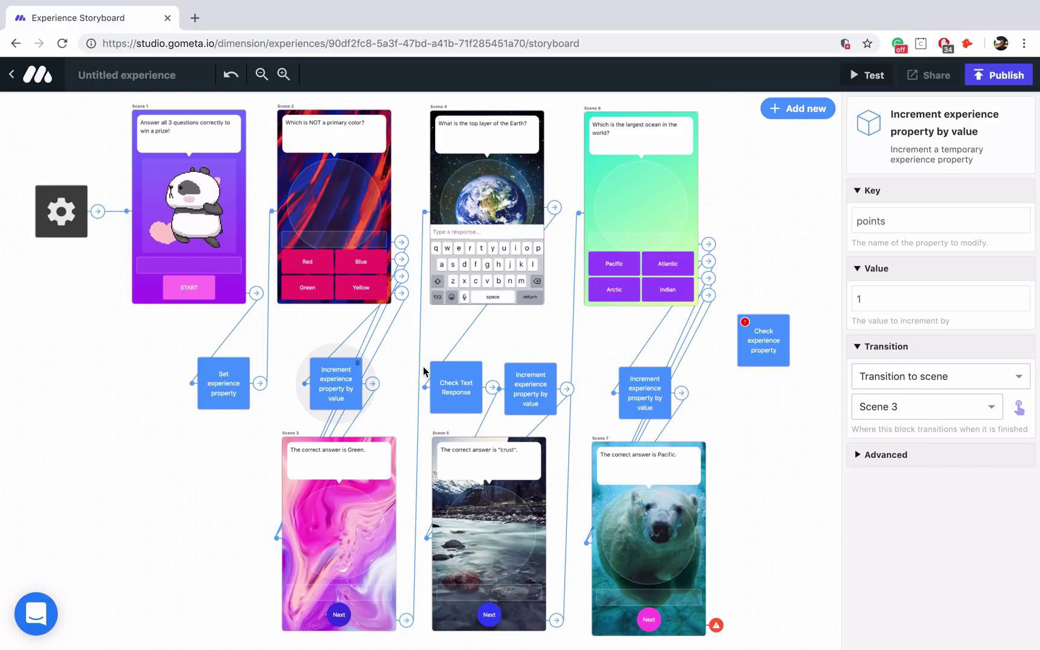
Step: Set the check block's expected value to 3 and its Key to 'points', copied from a points block
{"action": "left_click", "coordinate": [741, 351]}
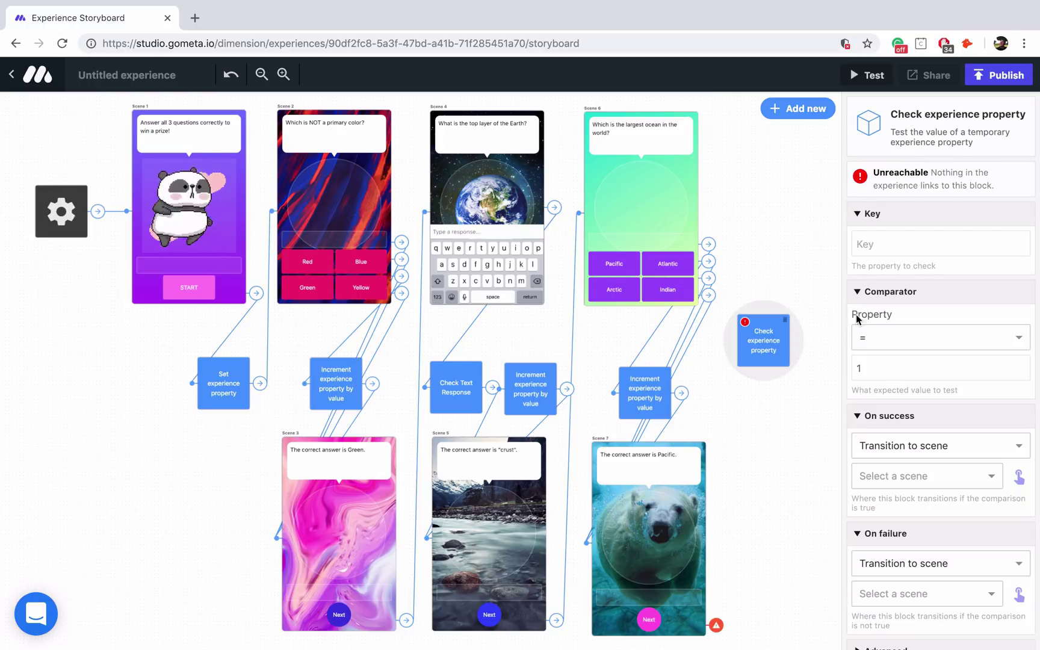
{"action": "left_click_drag", "start_coordinate": [868, 363], "coordinate": [856, 364]}
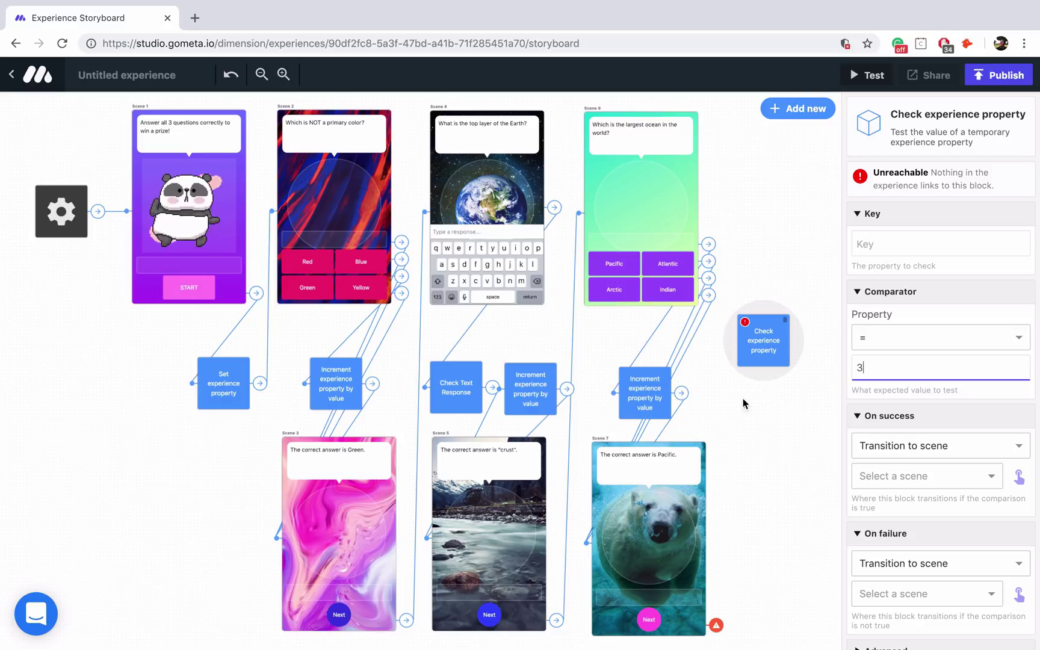
{"action": "left_click", "coordinate": [647, 402]}
{"action": "double_click", "coordinate": [879, 220]}
{"action": "key", "text": "ctrl+c"}
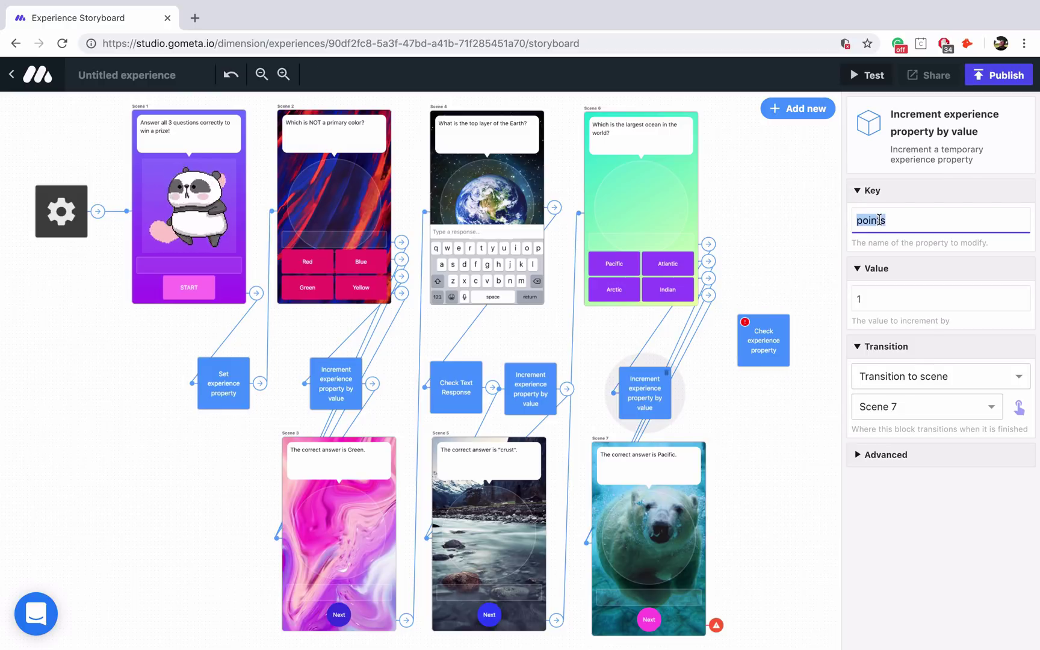
{"action": "left_click", "coordinate": [770, 337]}
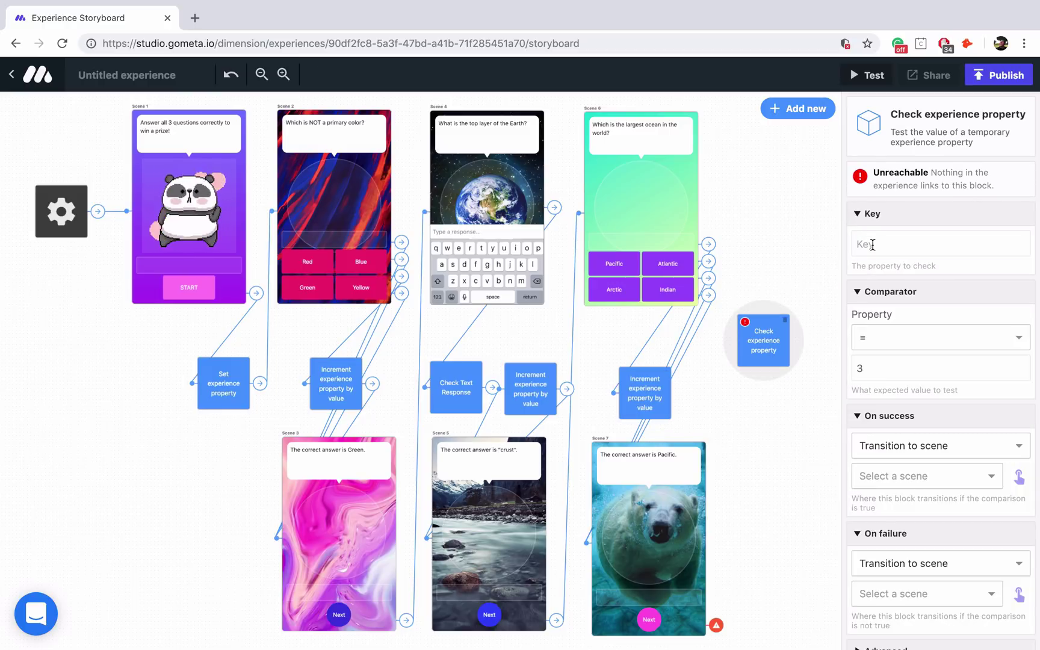
{"action": "left_click", "coordinate": [872, 243]}
{"action": "key", "text": "ctrl+v"}
{"action": "scroll", "coordinate": [756, 394], "scroll_direction": "down", "scroll_amount": 1}
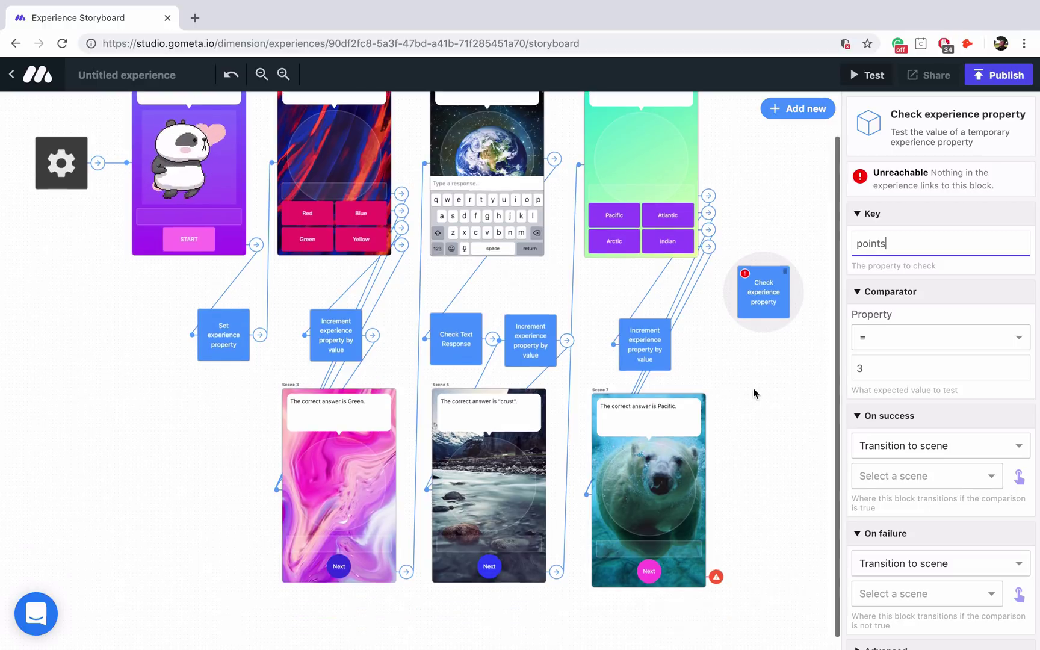
{"action": "left_click", "coordinate": [652, 578]}
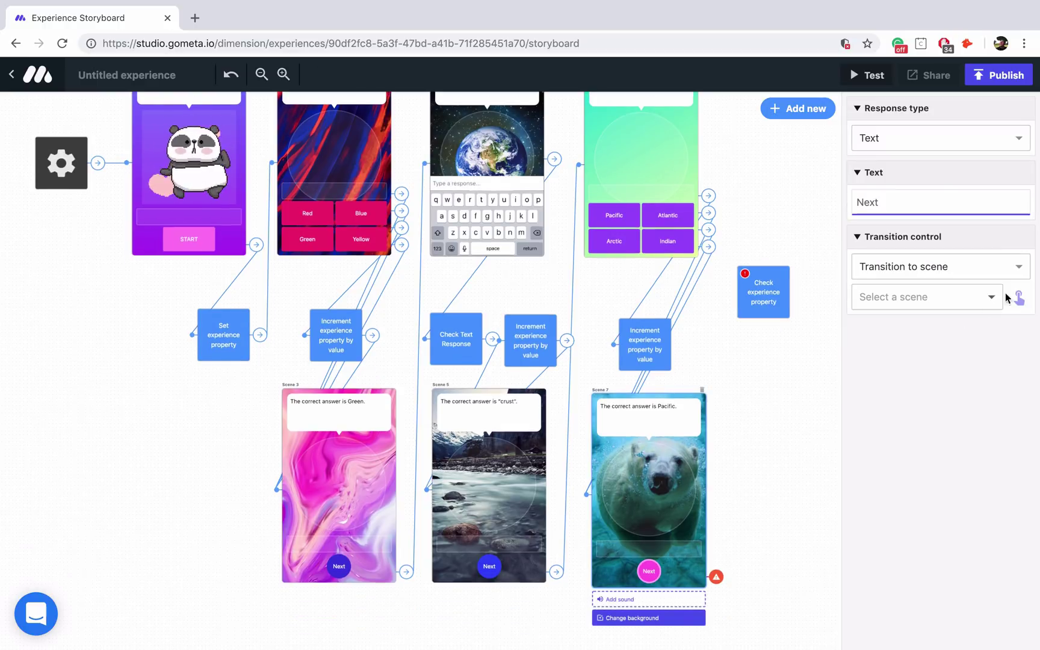
Step: Set Scene 7's Next button to transition to the Check experience property block
{"action": "left_click", "coordinate": [767, 300]}
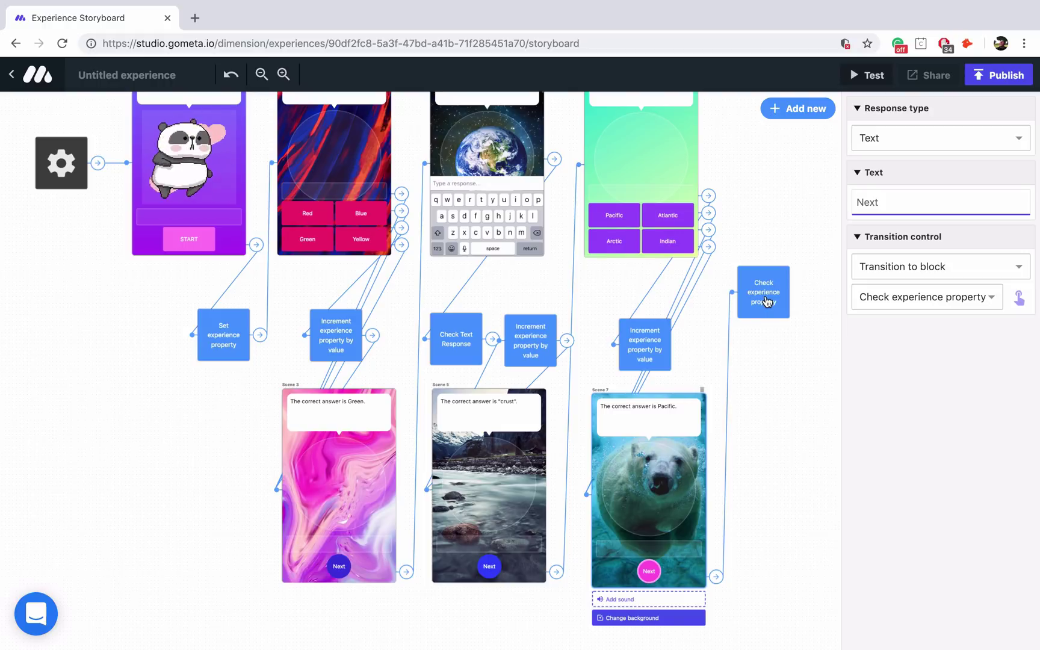
{"action": "left_click", "coordinate": [766, 301]}
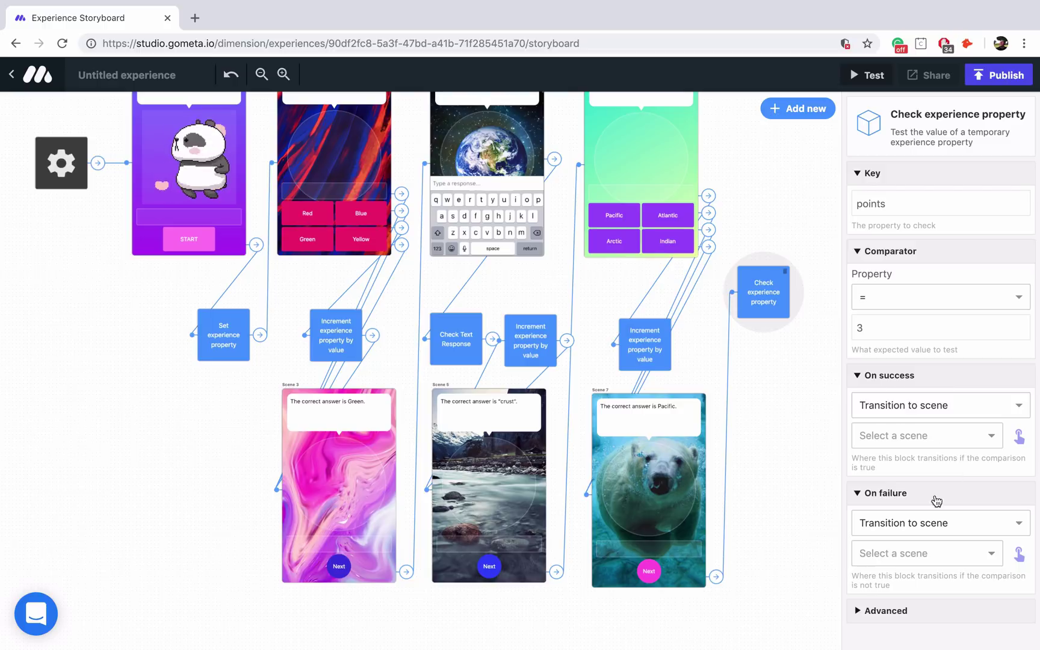
{"action": "scroll", "coordinate": [788, 385], "scroll_direction": "right", "scroll_amount": 2}
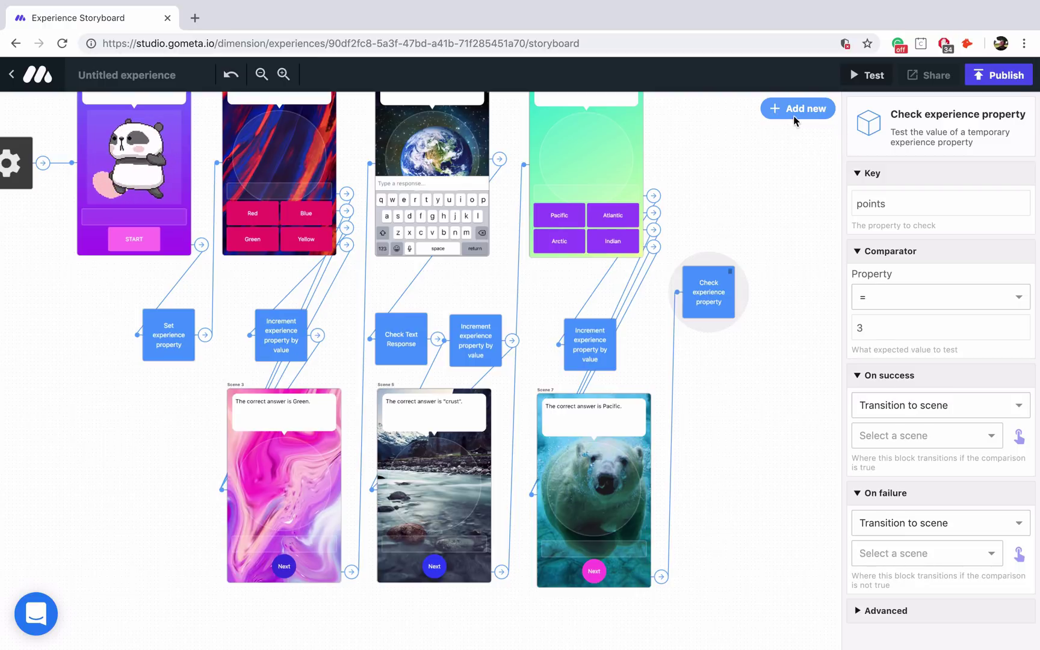
{"action": "left_click", "coordinate": [793, 116]}
Step: Add a character scene (Scene 8) and a give-item scene (Scene 9) for the prize
{"action": "left_click", "coordinate": [249, 316]}
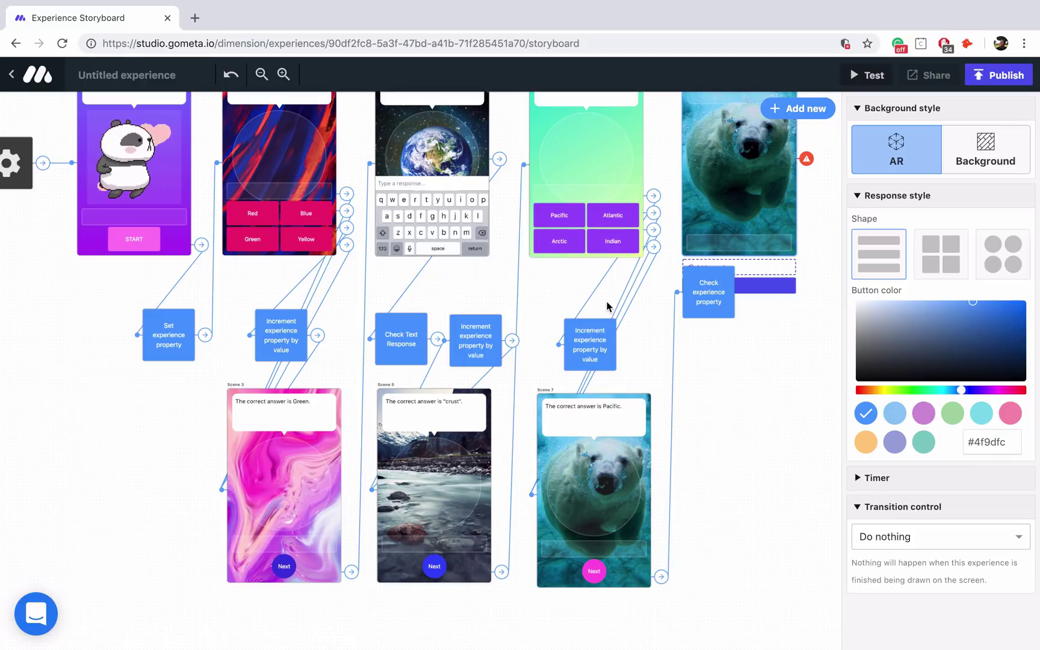
{"action": "scroll", "coordinate": [606, 307], "scroll_direction": "right", "scroll_amount": 4}
{"action": "left_click_drag", "start_coordinate": [629, 225], "coordinate": [712, 235]}
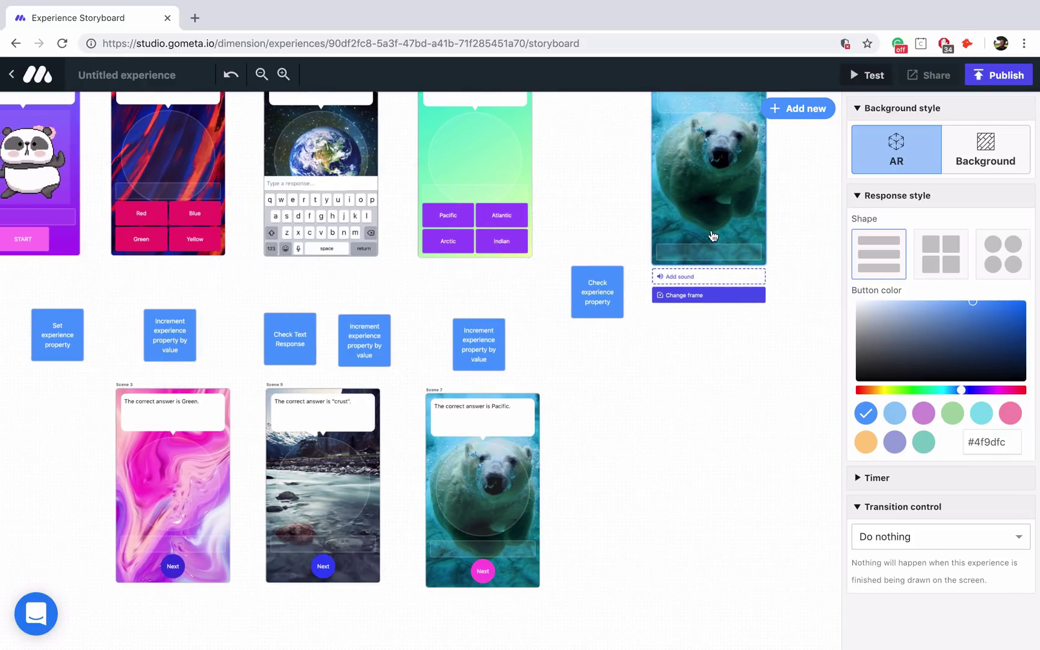
{"action": "scroll", "coordinate": [710, 232], "scroll_direction": "up", "scroll_amount": 1}
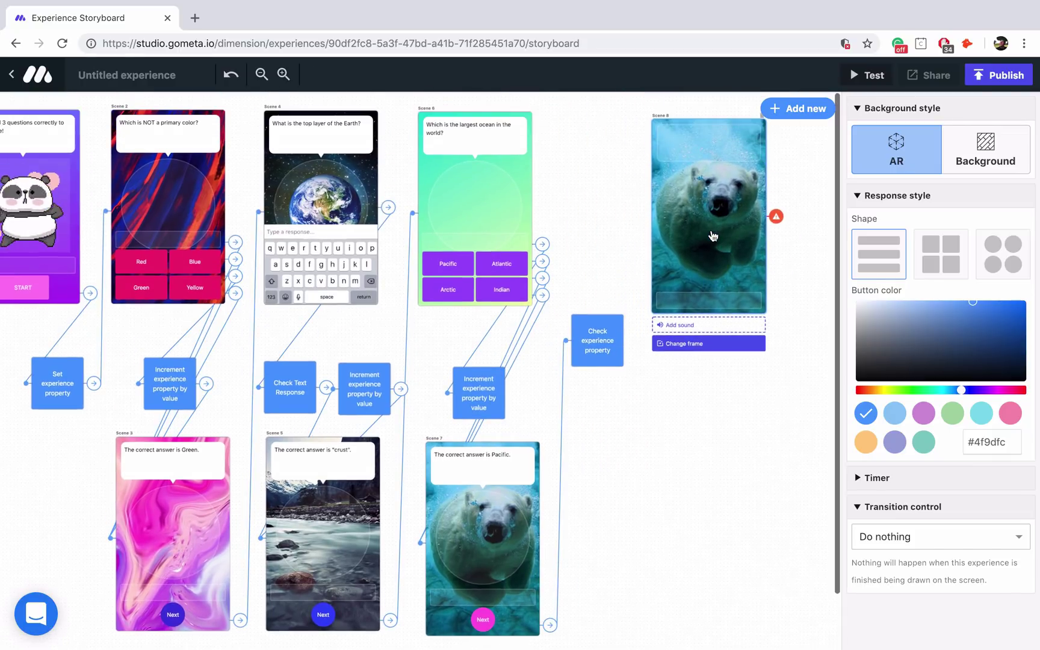
{"action": "left_click", "coordinate": [771, 113]}
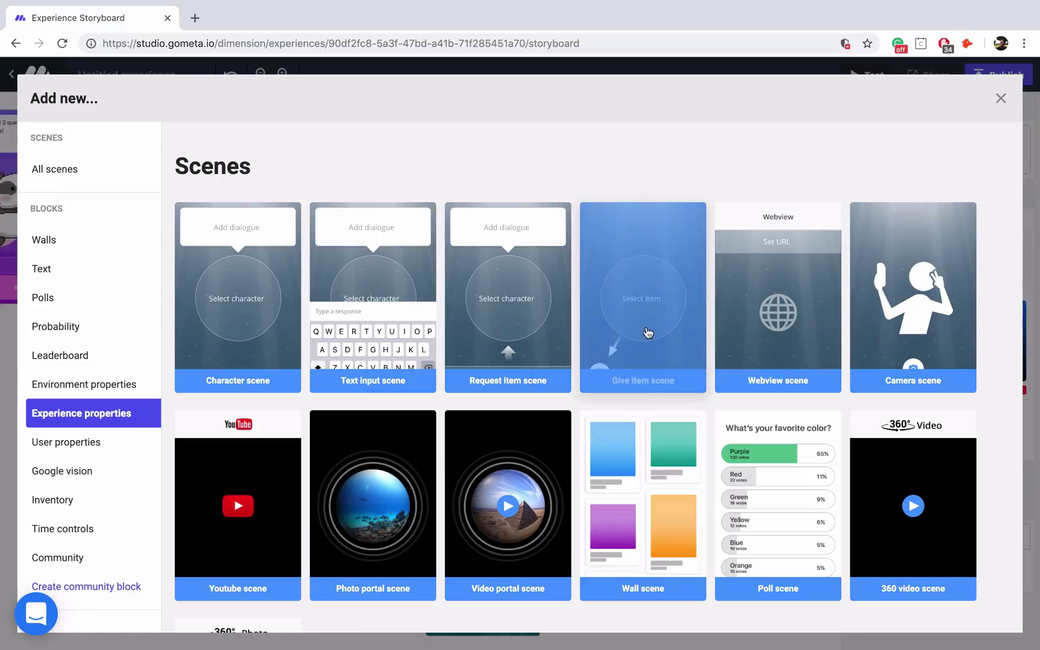
{"action": "left_click", "coordinate": [668, 318]}
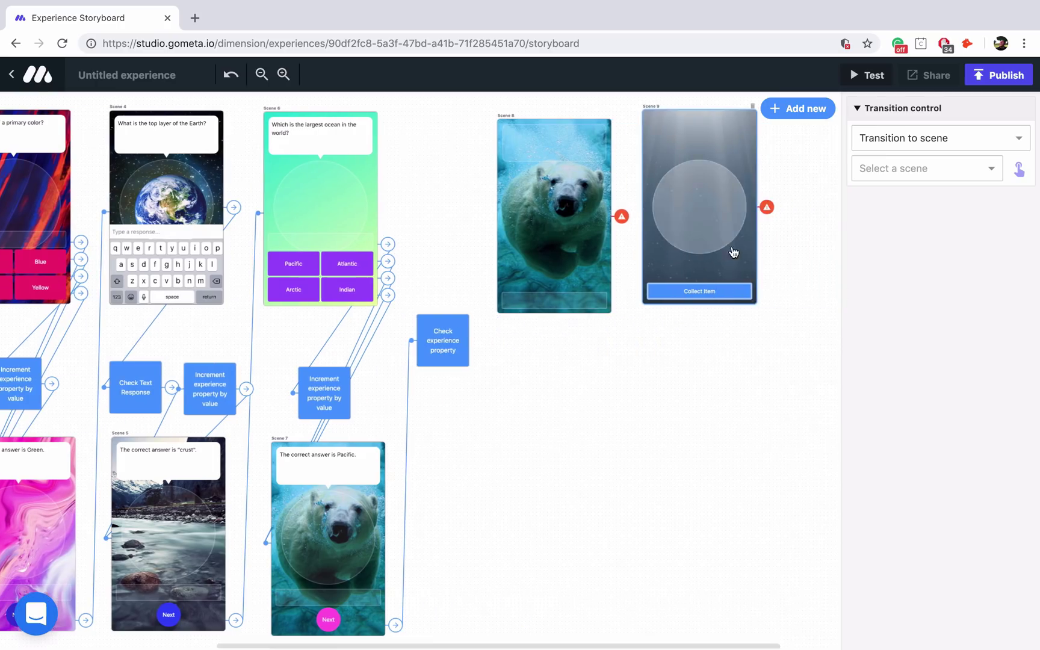
Step: Send a successful points check to Scene 8 and begin editing its message text
{"action": "left_click", "coordinate": [446, 357]}
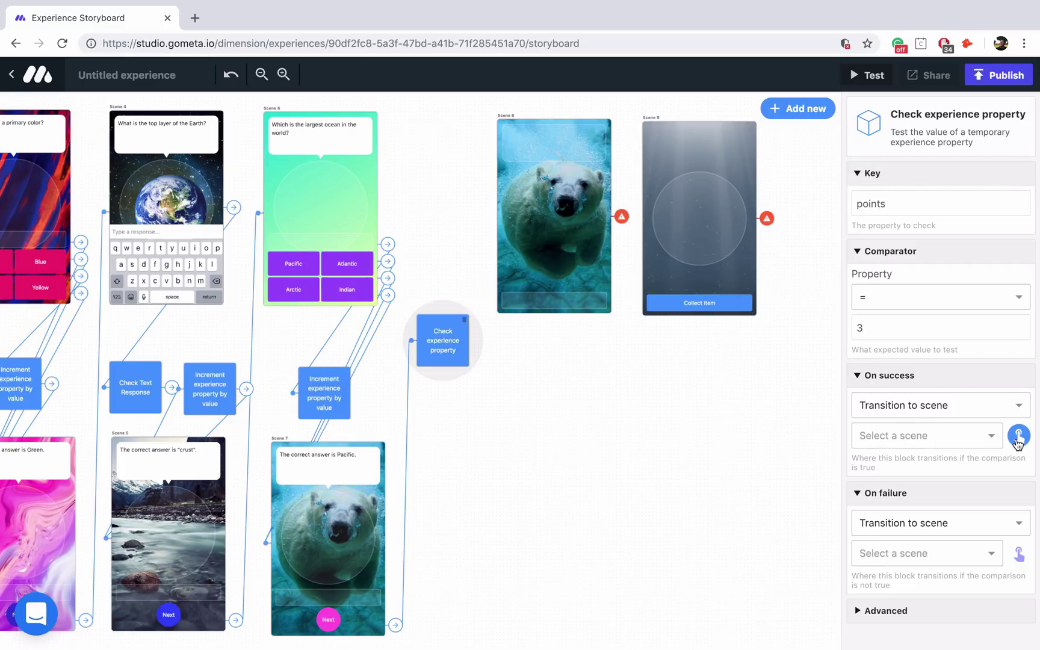
{"action": "left_click", "coordinate": [583, 281]}
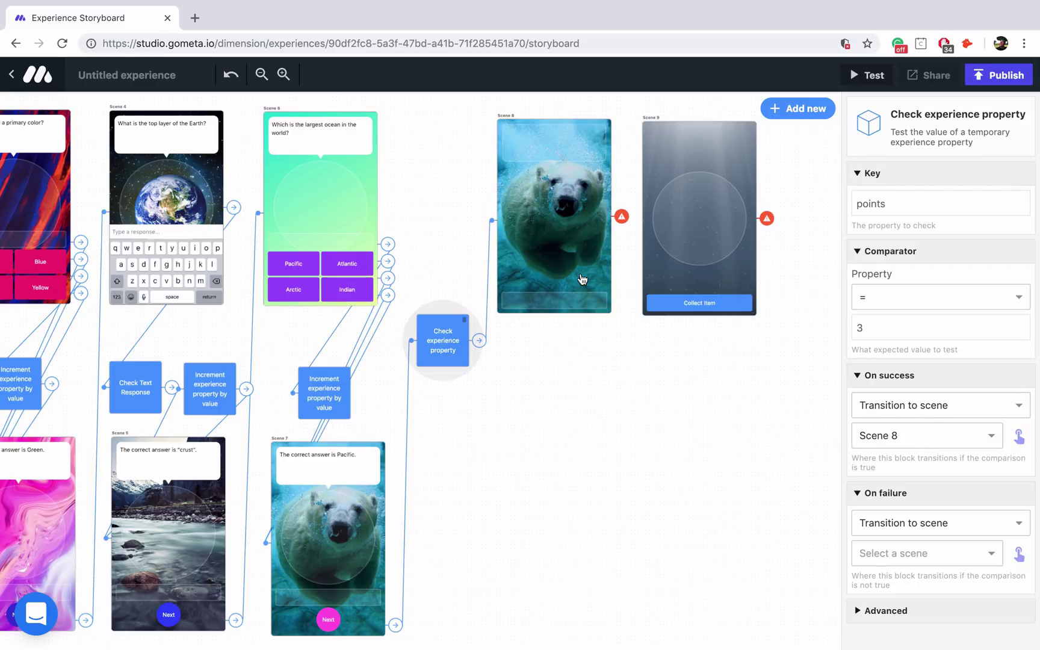
{"action": "left_click", "coordinate": [563, 154]}
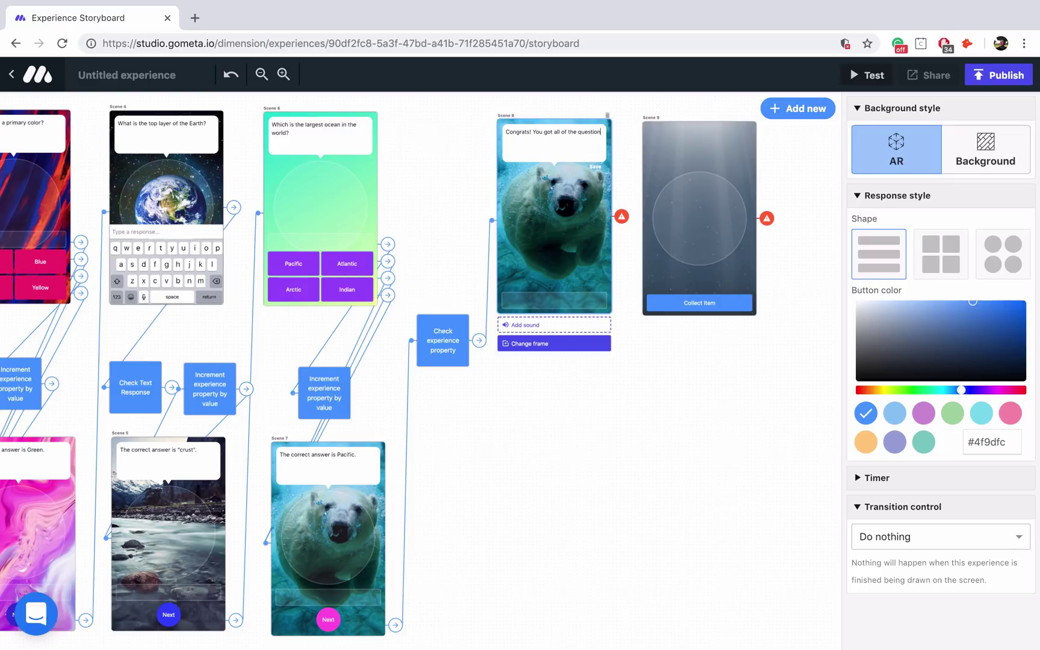
Step: Finish Scene 8's message ending 'Here is a prize!' and add a 'Next' response
{"action": "type", "text": "s correct! Here is a prize!"}
{"action": "left_click", "coordinate": [538, 300]}
{"action": "type", "text": "Next"}
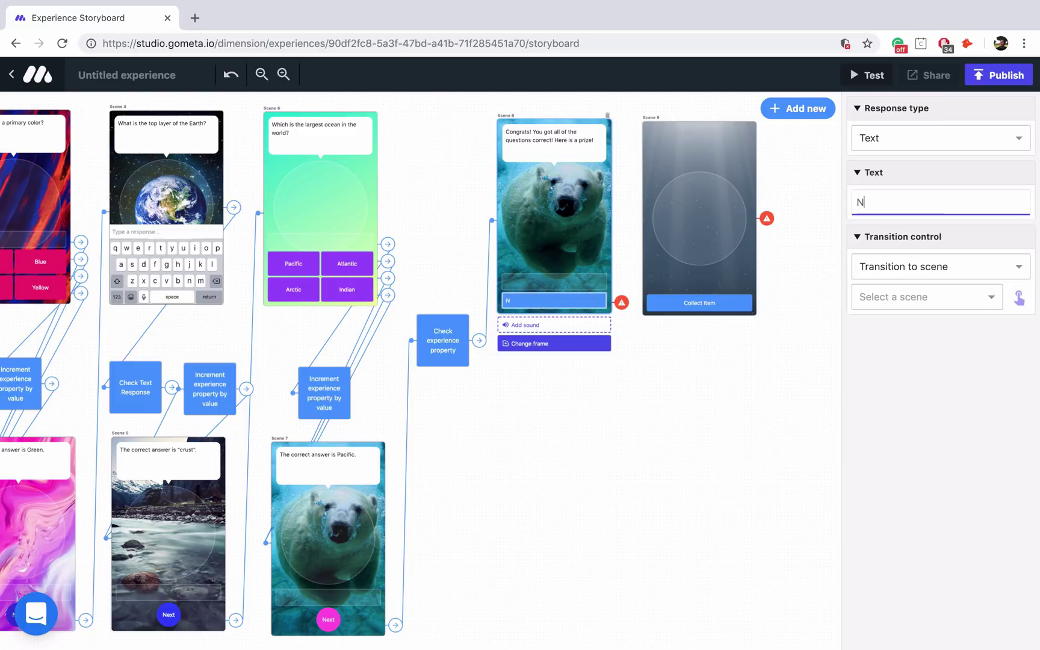
Step: Switch Scene 8's Background style from AR to Background and bring up the backgrounds gallery
{"action": "left_click", "coordinate": [612, 285]}
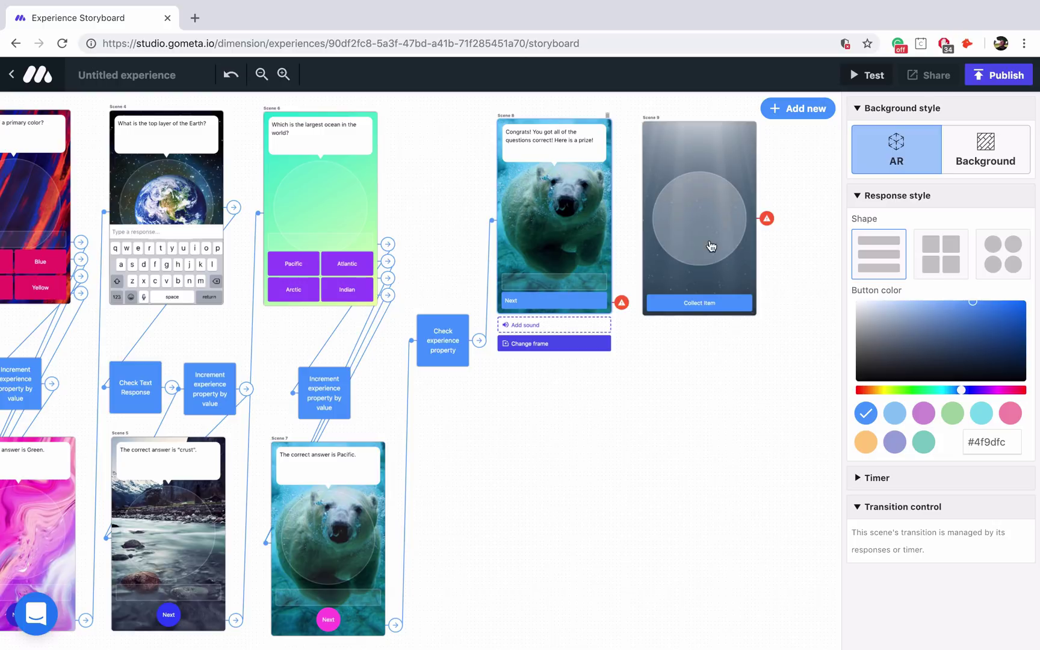
{"action": "left_click", "coordinate": [957, 161]}
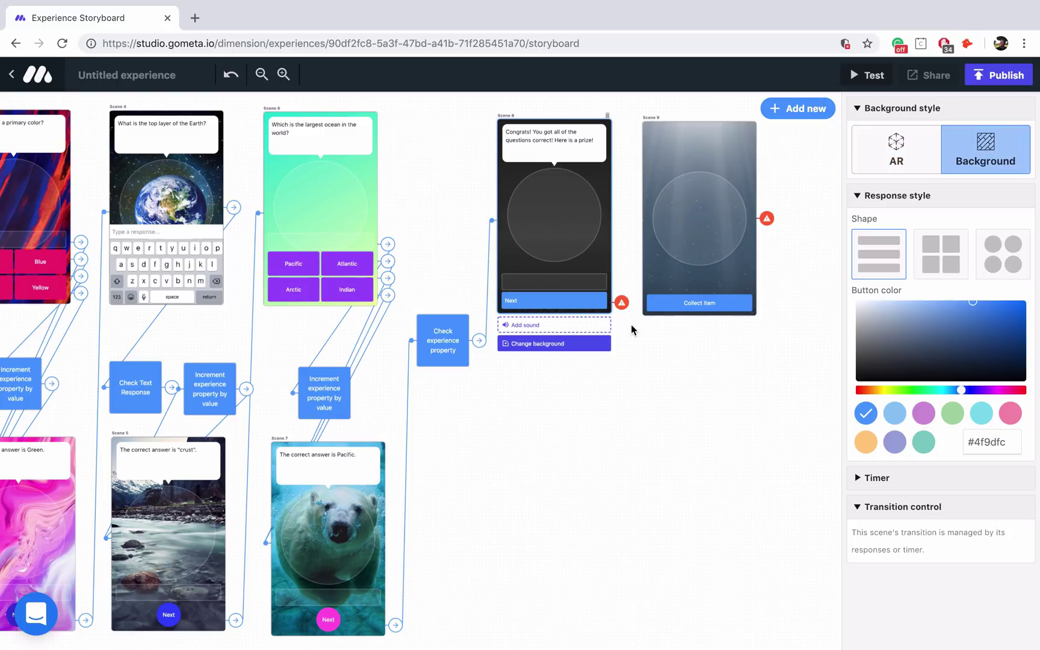
{"action": "left_click", "coordinate": [590, 343]}
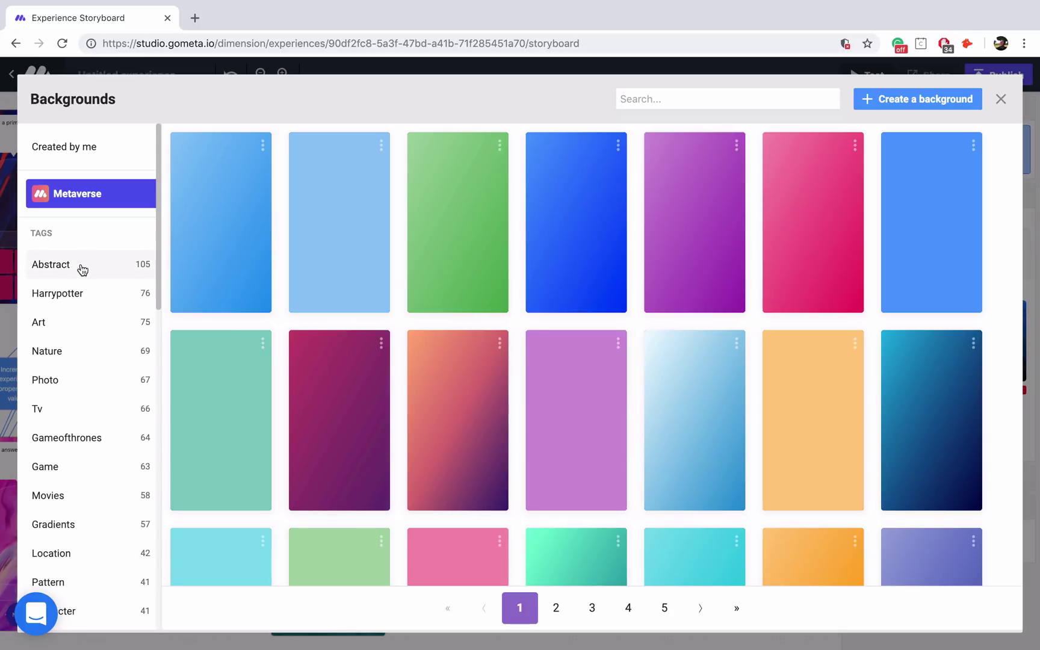
Step: Use the dark pink-and-purple bubbles image from page 2 of the Abstract backgrounds for Scene 8
{"action": "left_click", "coordinate": [82, 270]}
{"action": "scroll", "coordinate": [530, 308], "scroll_direction": "down", "scroll_amount": 6}
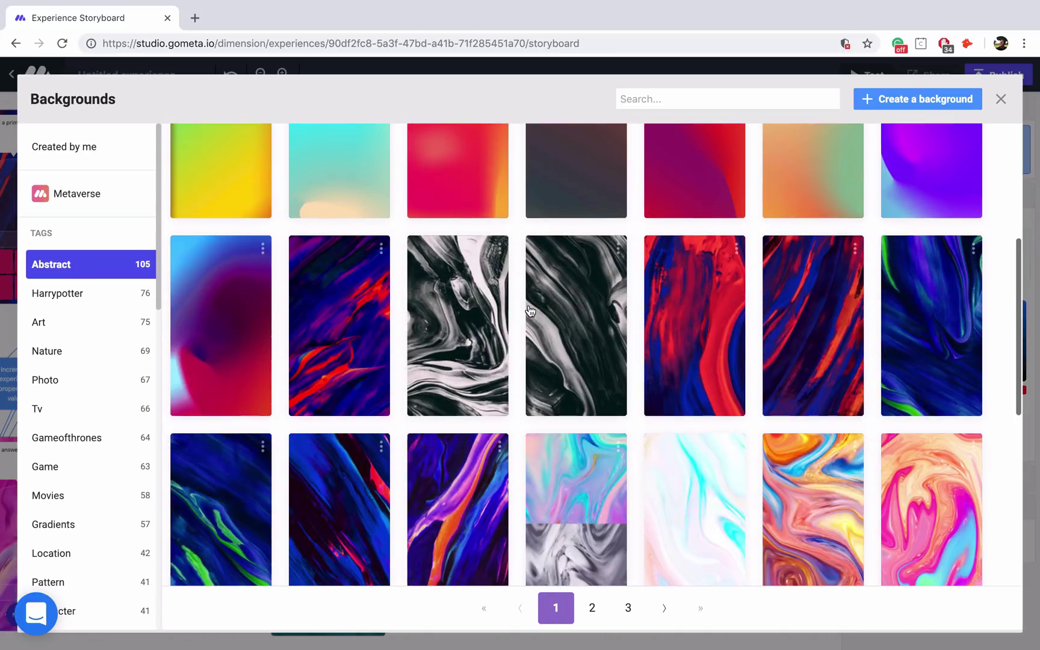
{"action": "scroll", "coordinate": [530, 309], "scroll_direction": "down", "scroll_amount": 2}
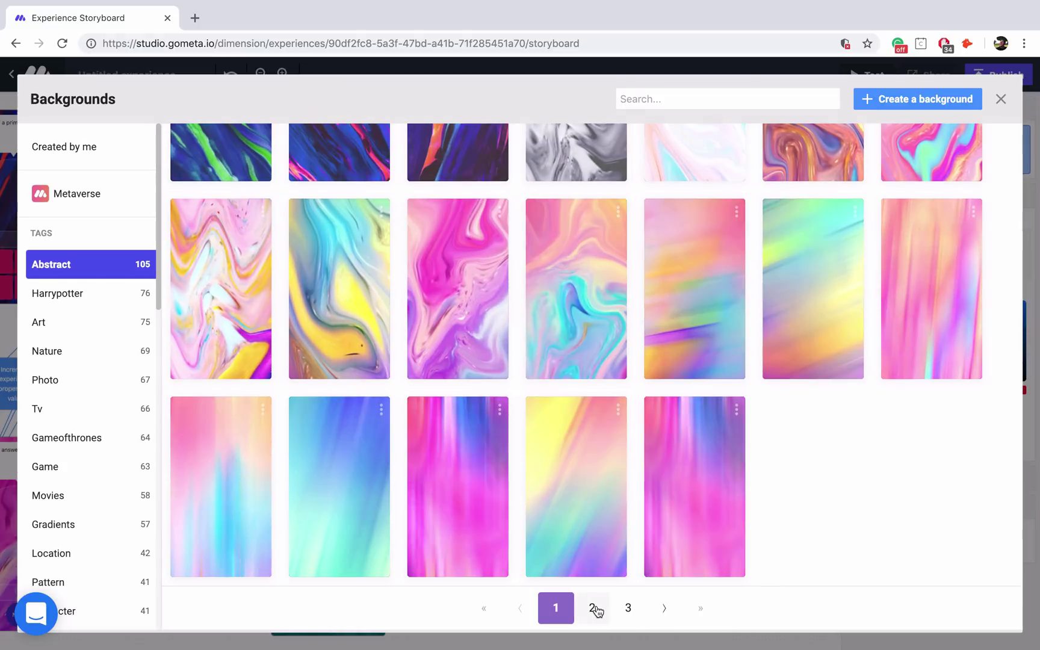
{"action": "left_click", "coordinate": [593, 608]}
{"action": "scroll", "coordinate": [599, 313], "scroll_direction": "down", "scroll_amount": 1}
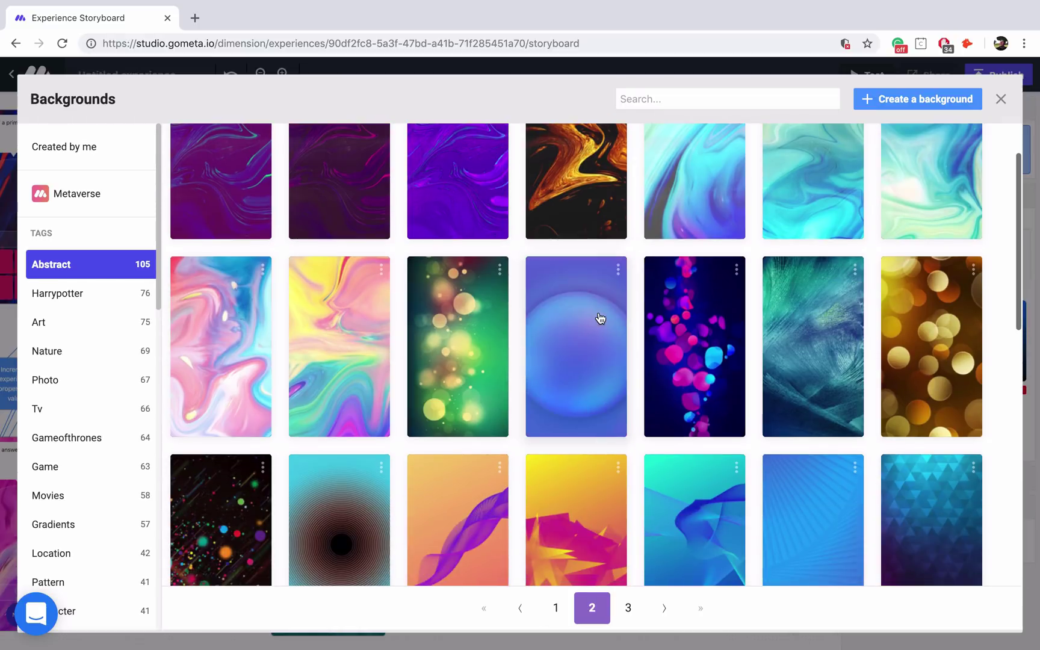
{"action": "left_click", "coordinate": [683, 333]}
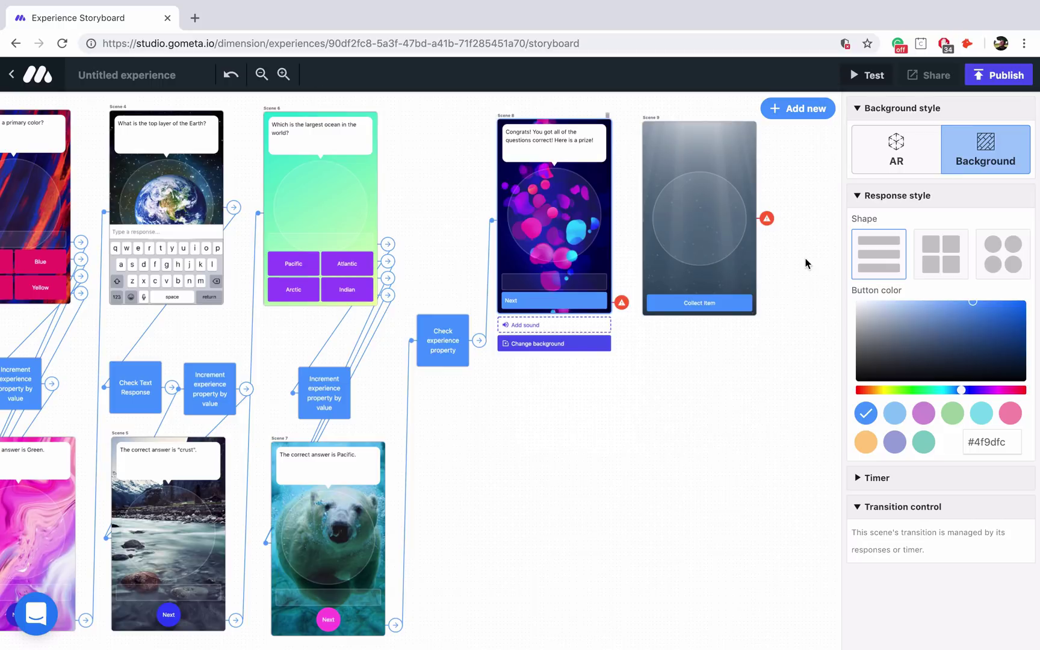
Step: Give Scene 8's buttons the grid layout and a magenta #f04ffc colour
{"action": "left_click", "coordinate": [943, 257]}
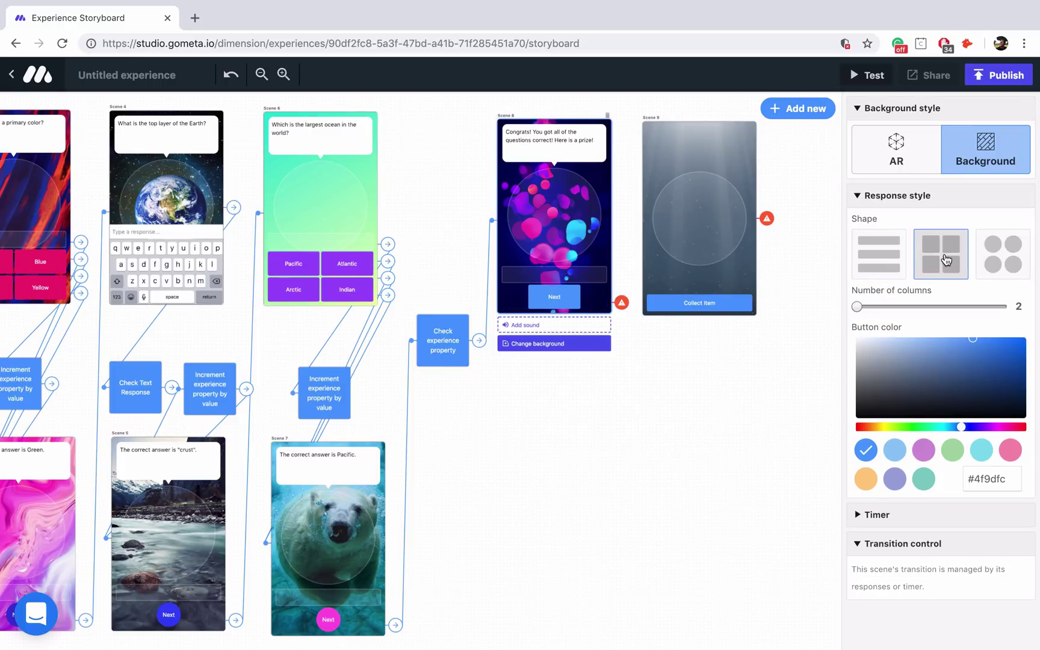
{"action": "left_click", "coordinate": [999, 427]}
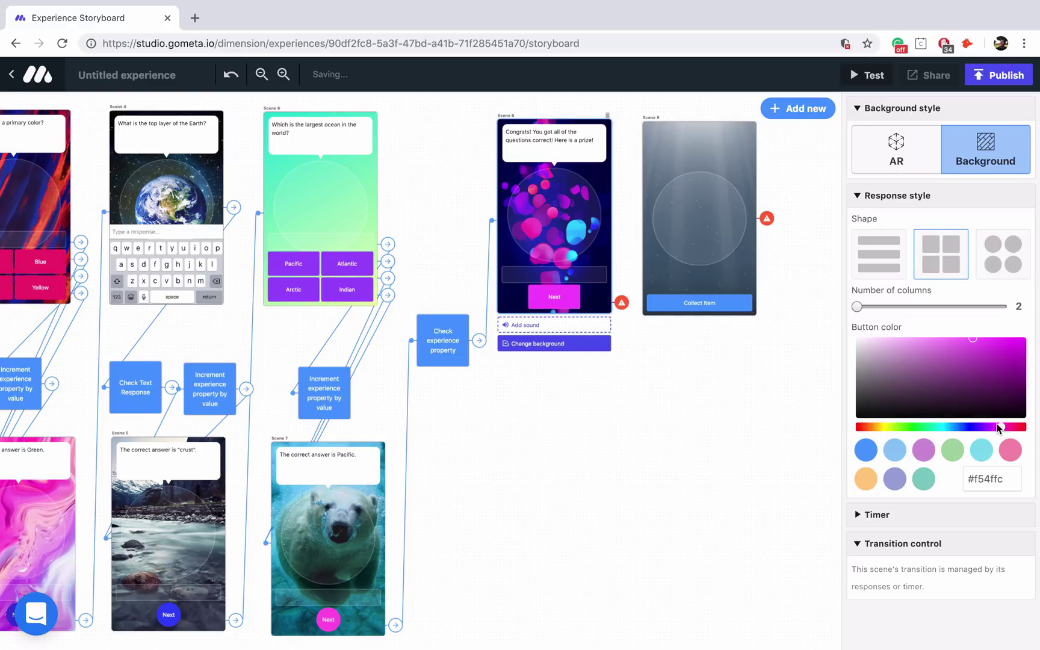
{"action": "left_click", "coordinate": [997, 426]}
Step: Make Scene 8's Next button transition to the give-item Scene 9
{"action": "left_click", "coordinate": [560, 302]}
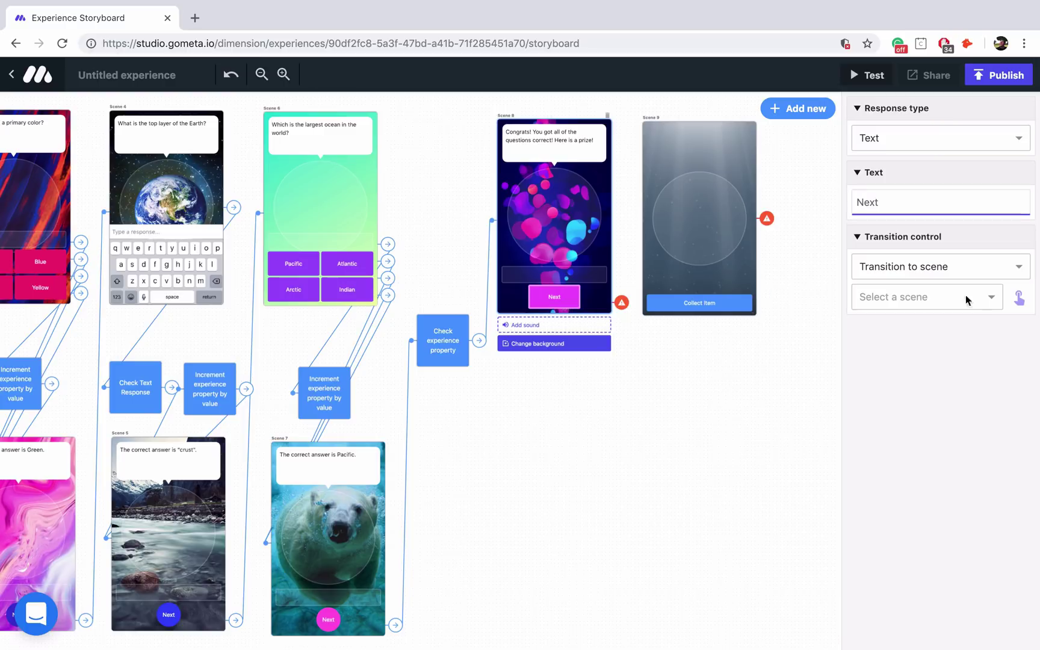
{"action": "left_click", "coordinate": [1019, 297]}
{"action": "left_click", "coordinate": [703, 234]}
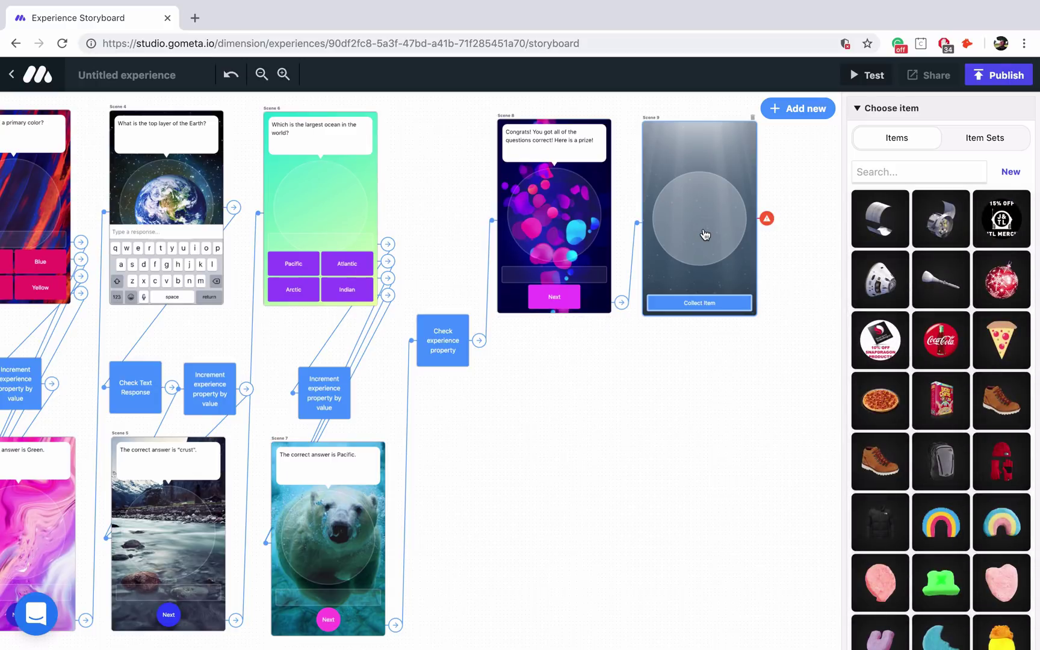
Step: Make the golden trophy Scene 9's prize item and add a new character scene, Scene 10
{"action": "scroll", "coordinate": [921, 439], "scroll_direction": "down", "scroll_amount": 5}
{"action": "scroll", "coordinate": [921, 438], "scroll_direction": "down", "scroll_amount": 3}
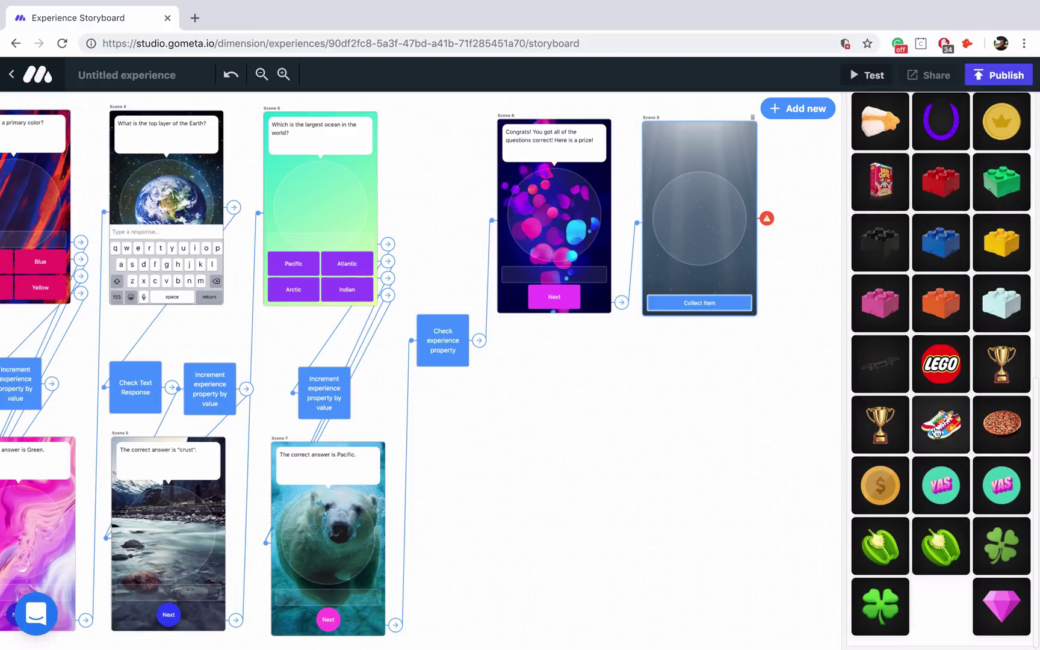
{"action": "left_click", "coordinate": [1001, 363]}
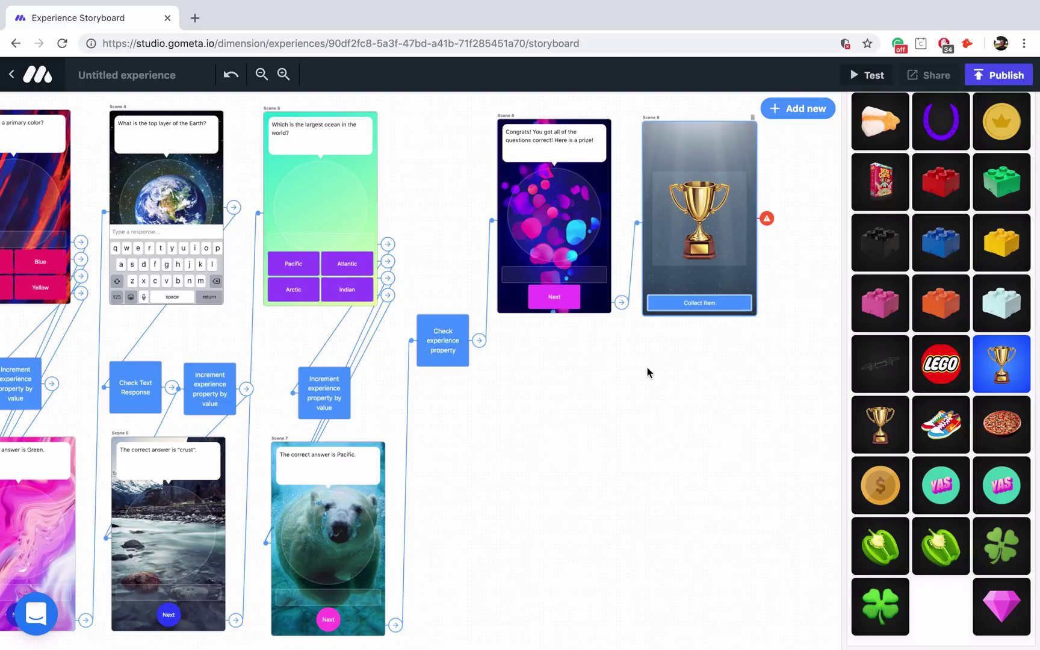
{"action": "left_click", "coordinate": [804, 116]}
{"action": "left_click", "coordinate": [251, 304]}
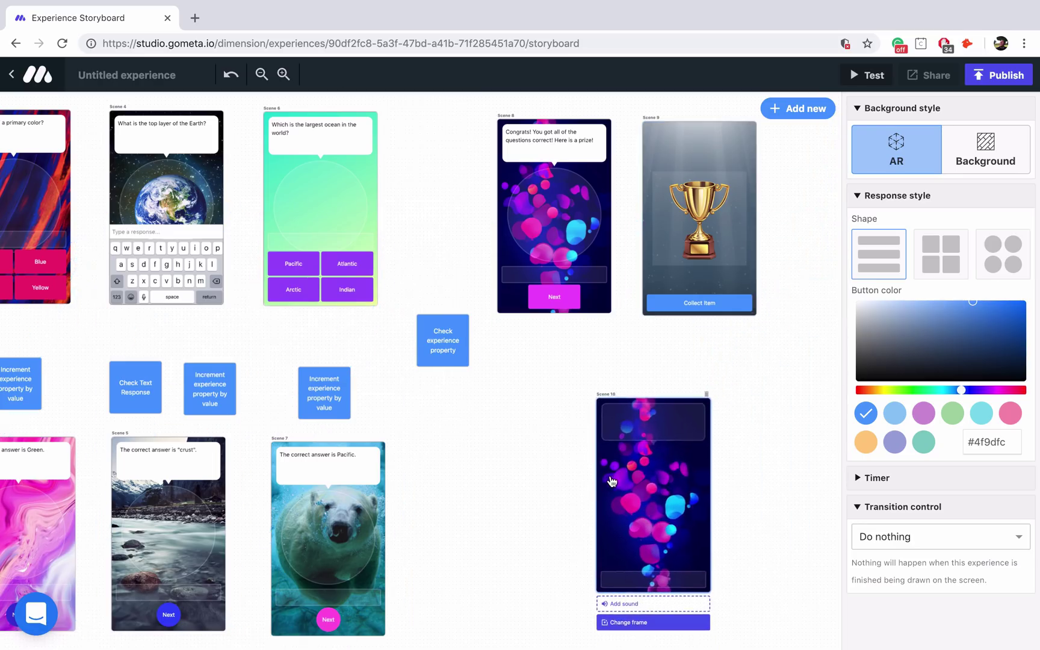
Step: Set Scene 9's Collect Item to transition to Scene 10
{"action": "left_click", "coordinate": [728, 278]}
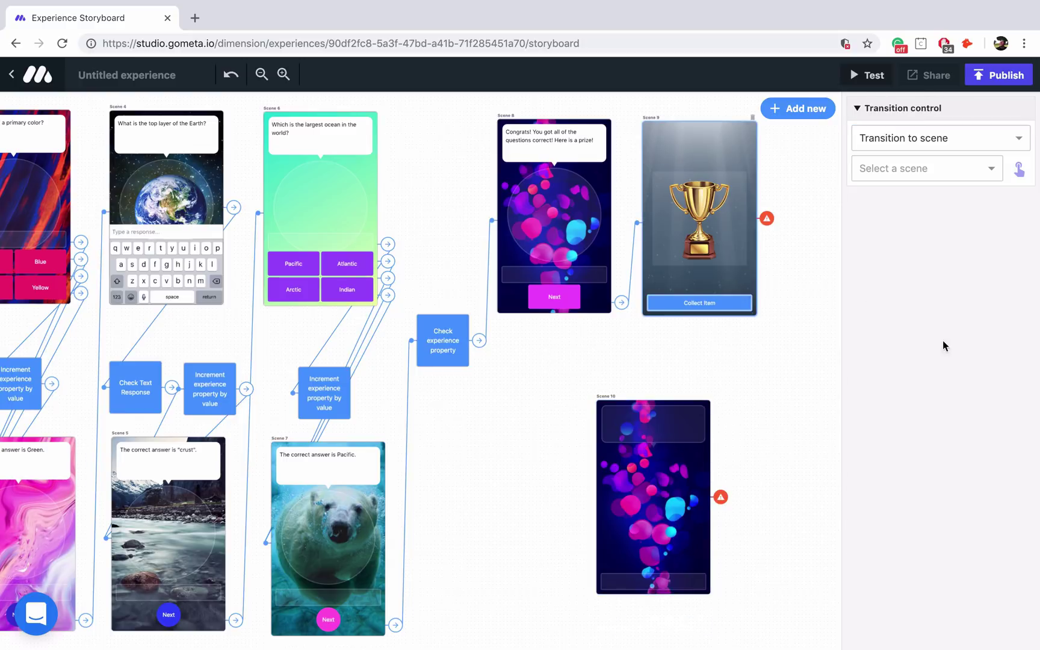
{"action": "left_click", "coordinate": [1019, 169]}
{"action": "left_click", "coordinate": [642, 564]}
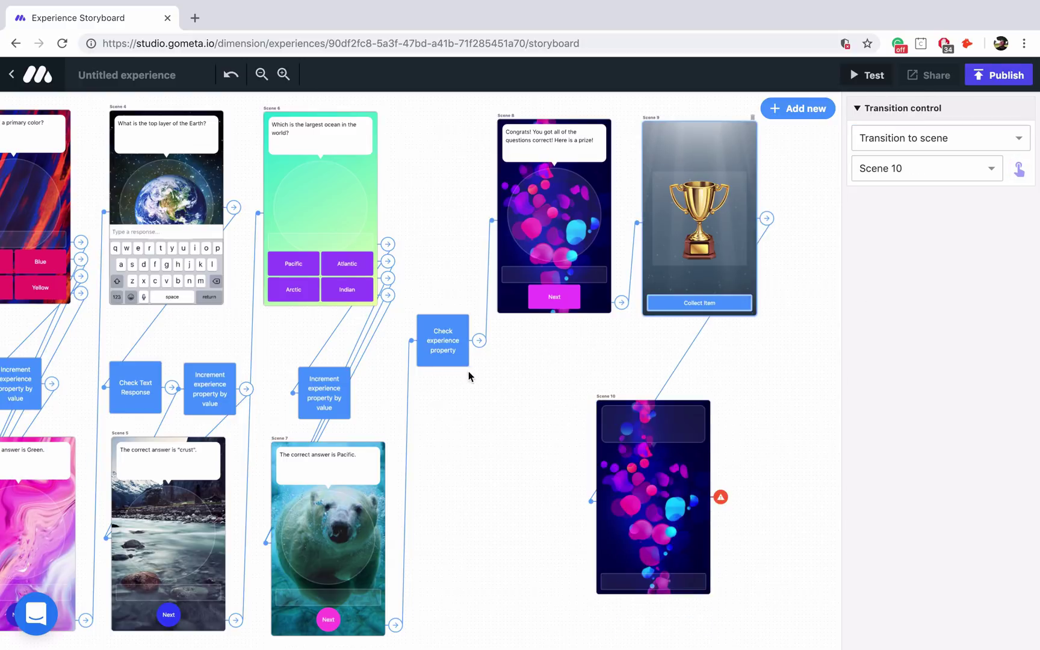
Step: Route the points check's On failure to Scene 10 and select Scene 10 for editing
{"action": "left_click", "coordinate": [448, 352]}
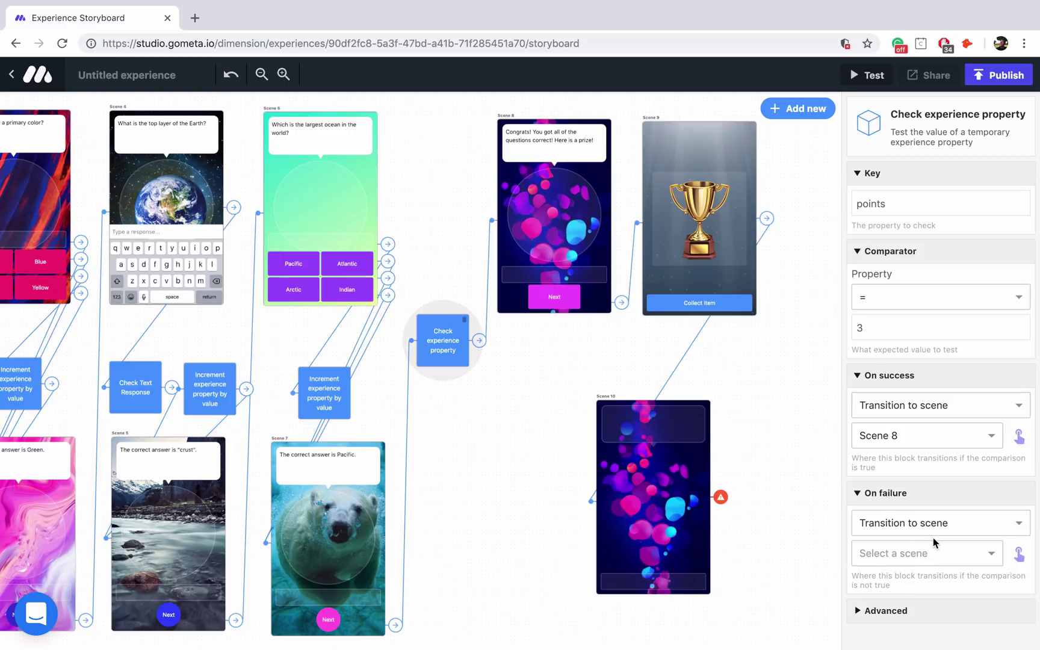
{"action": "left_click", "coordinate": [1017, 559]}
{"action": "left_click", "coordinate": [656, 491]}
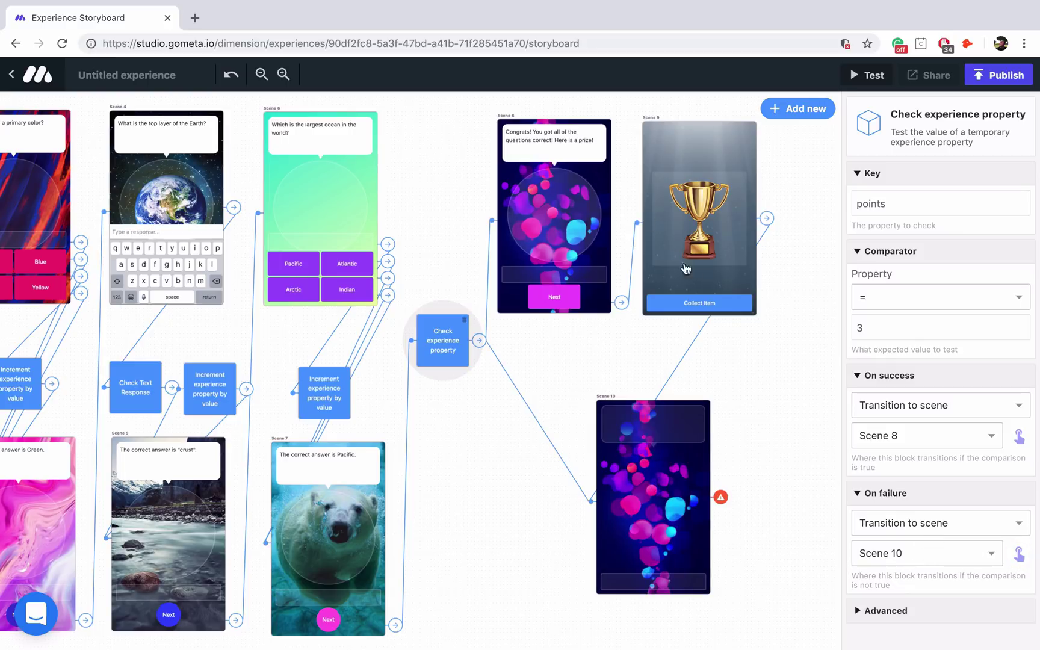
{"action": "left_click", "coordinate": [635, 420]}
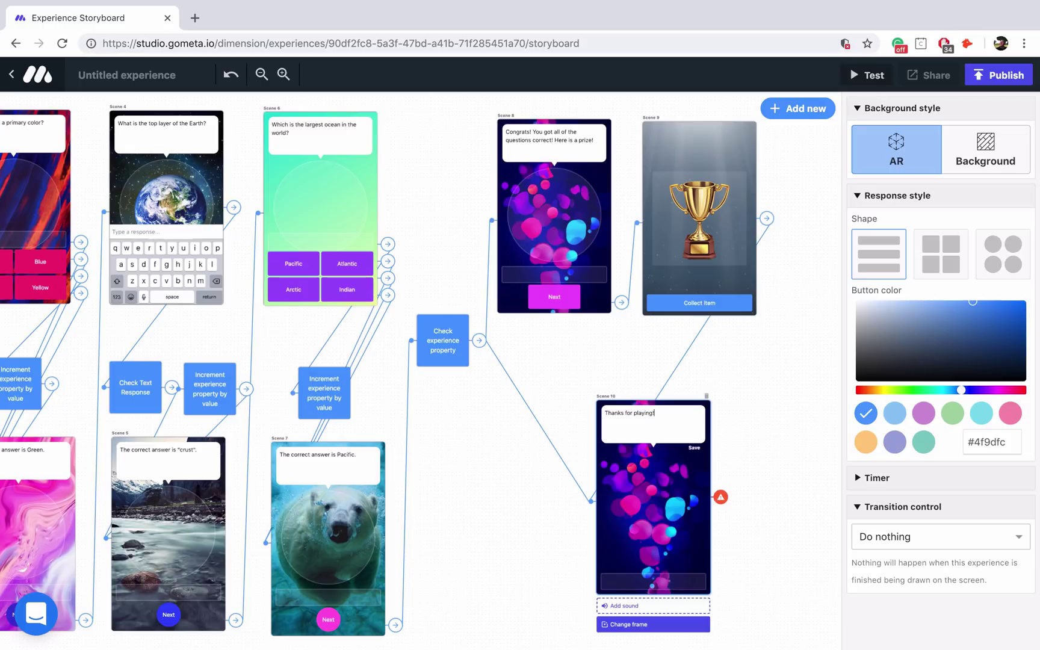
Step: Add the cheering pom-pom panda to Scene 10 and change its background style from AR to Background
{"action": "left_click", "coordinate": [641, 495]}
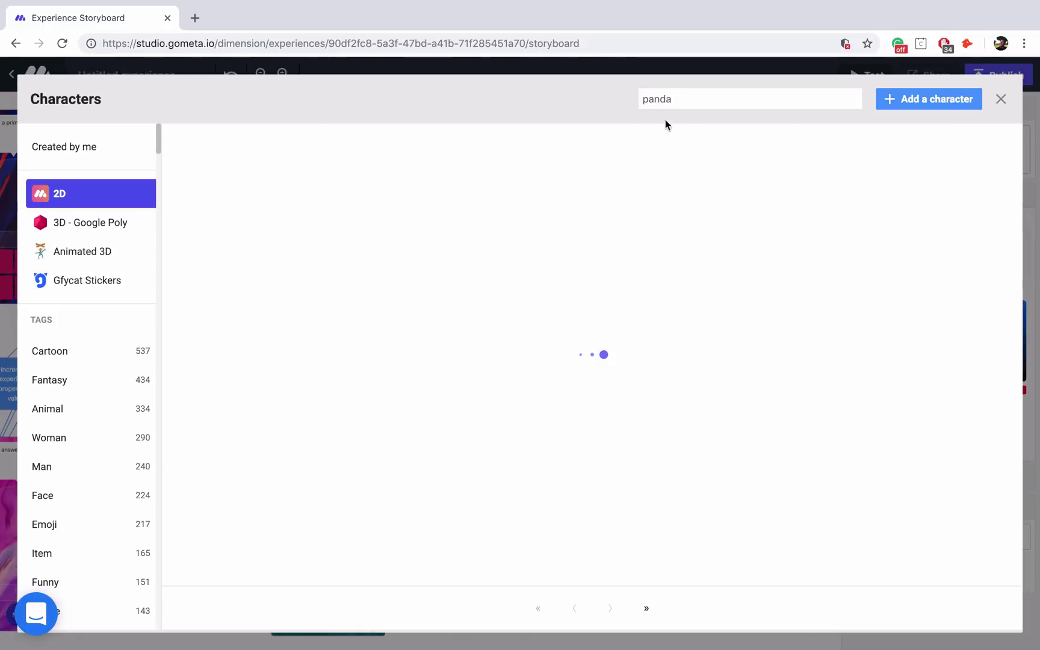
{"action": "scroll", "coordinate": [644, 355], "scroll_direction": "down", "scroll_amount": 3}
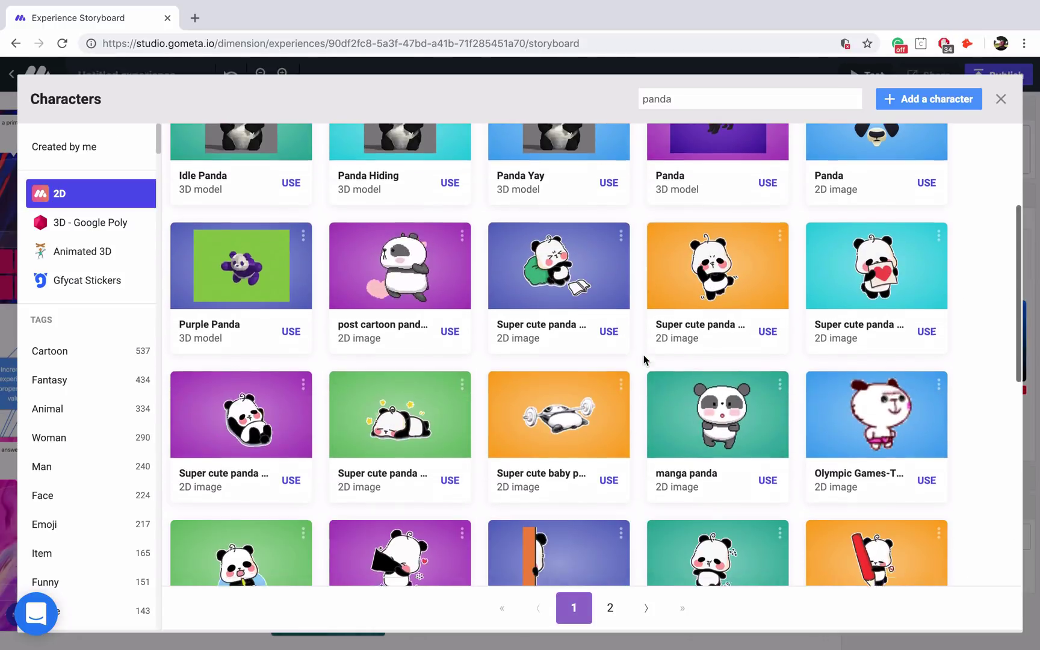
{"action": "scroll", "coordinate": [643, 360], "scroll_direction": "down", "scroll_amount": 6}
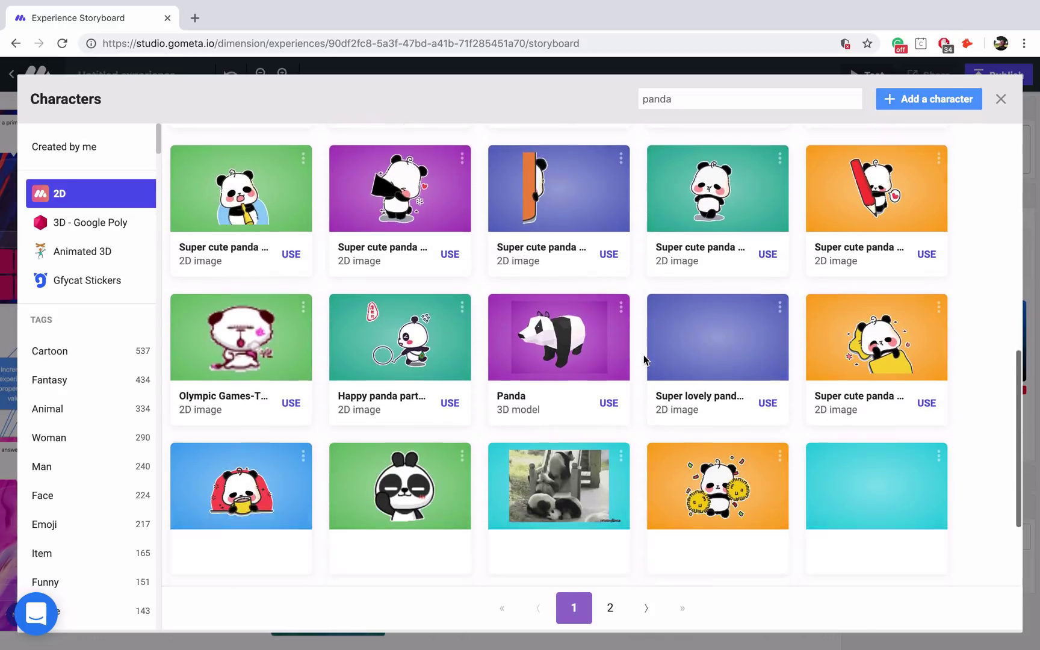
{"action": "scroll", "coordinate": [644, 359], "scroll_direction": "down", "scroll_amount": 3}
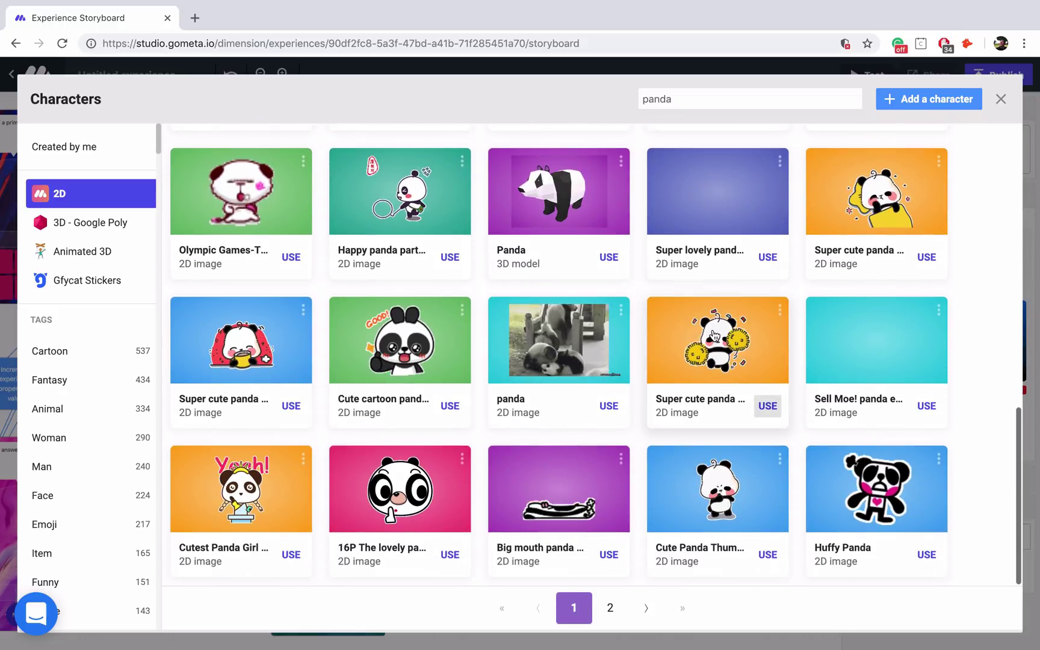
{"action": "left_click", "coordinate": [715, 335]}
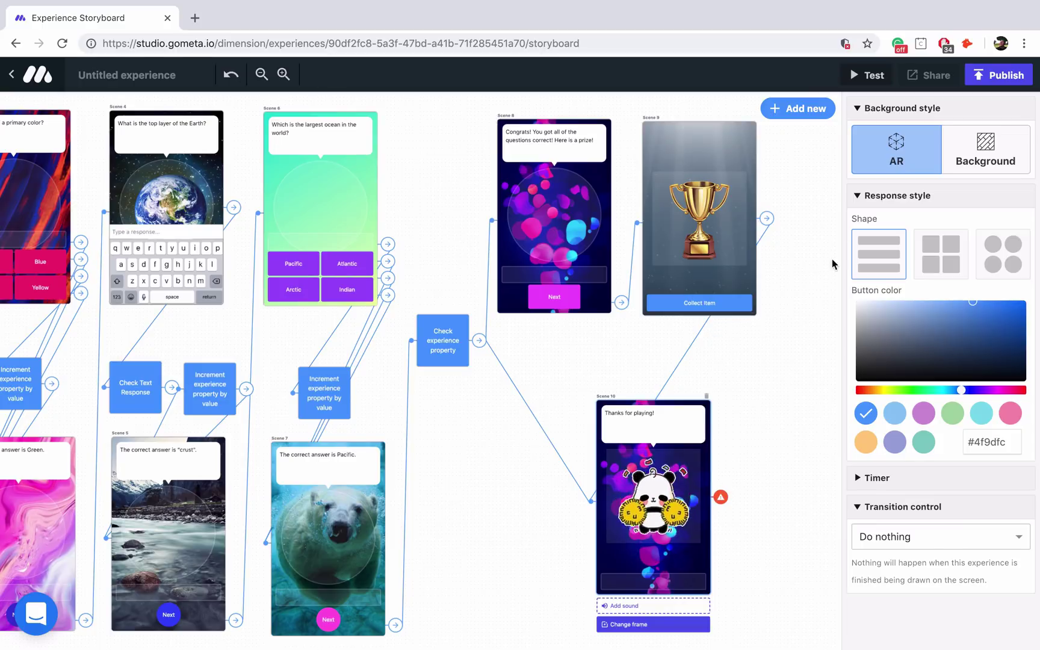
{"action": "left_click", "coordinate": [990, 145]}
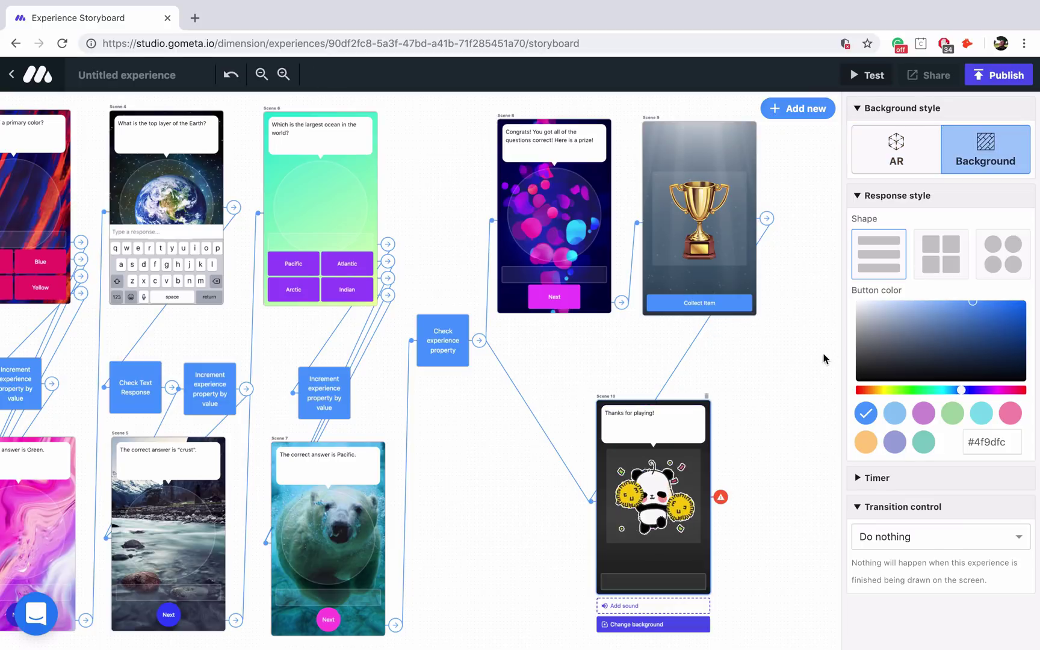
Step: Give Scene 10 the glowing radial-grid image from page 3 of the Abstract backgrounds
{"action": "left_click", "coordinate": [691, 624]}
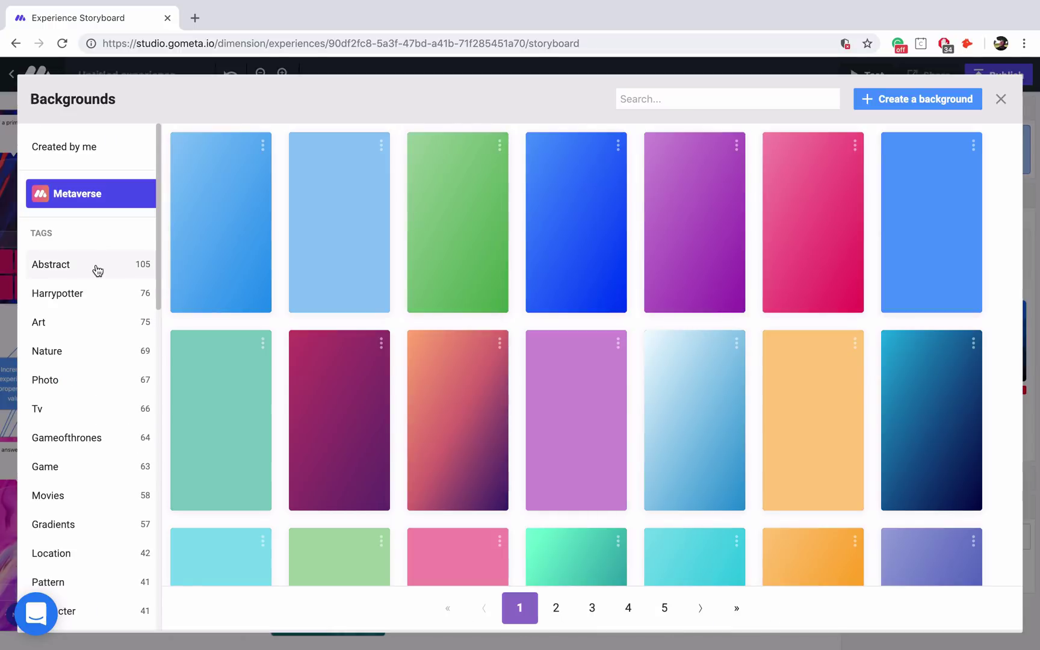
{"action": "left_click", "coordinate": [98, 269]}
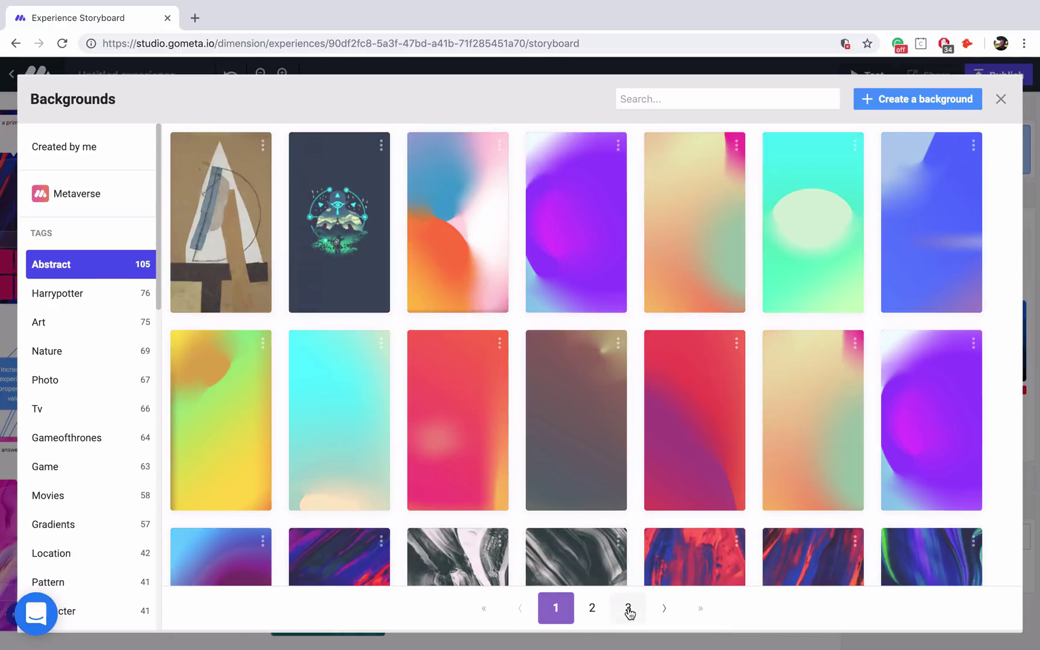
{"action": "left_click", "coordinate": [628, 607]}
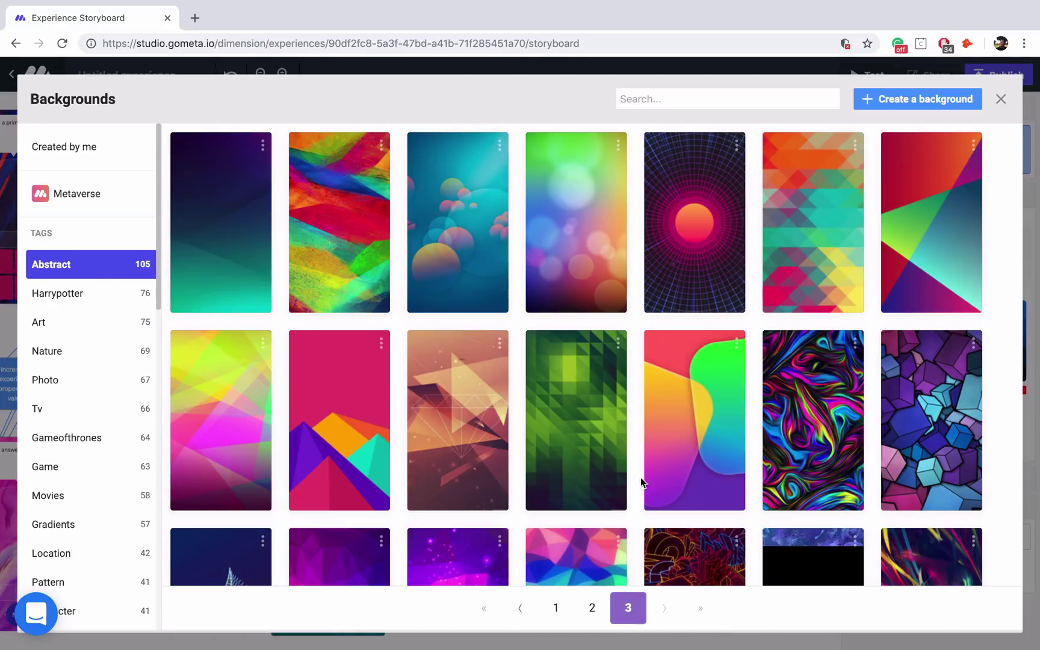
{"action": "left_click", "coordinate": [704, 255]}
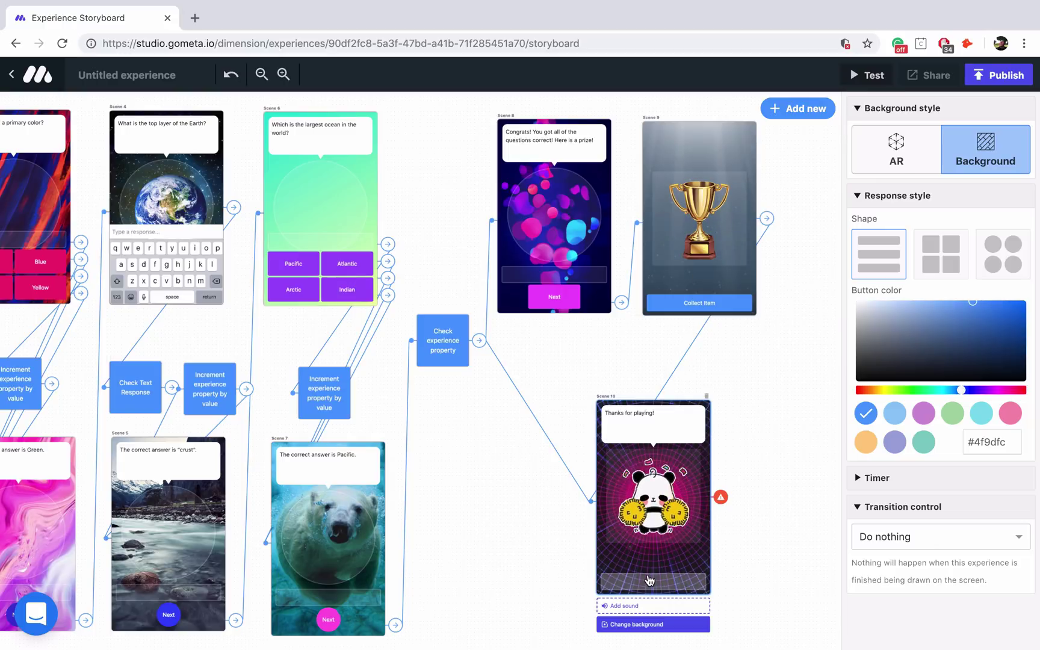
Step: Add an 'End Experience' response to Scene 10 whose transition ends the experience
{"action": "left_click", "coordinate": [668, 582]}
{"action": "type", "text": "End E"}
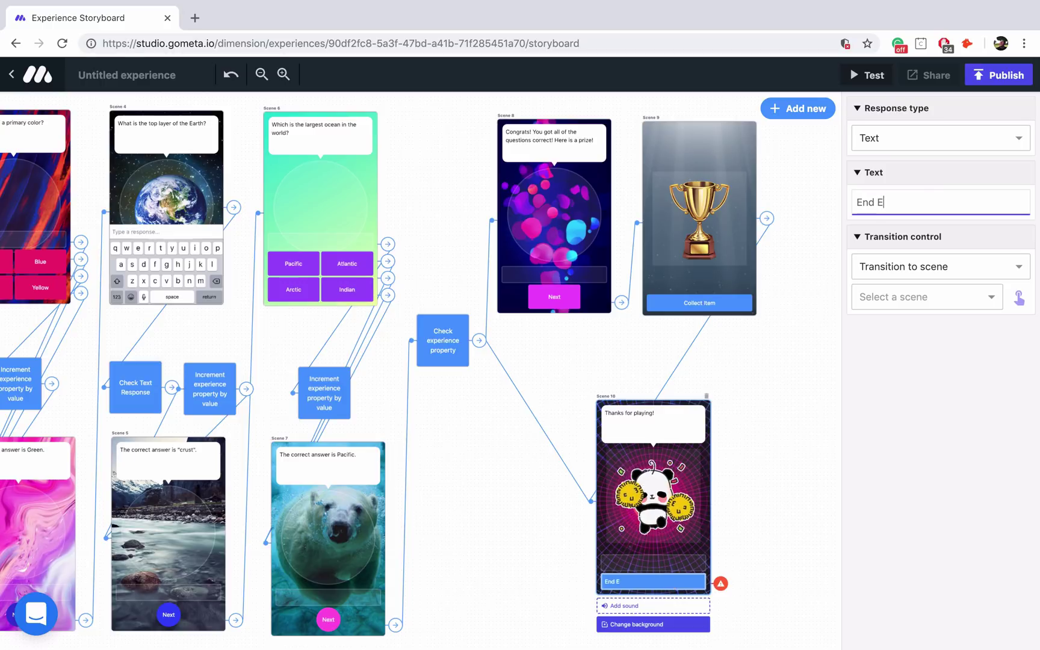
{"action": "type", "text": "xperience"}
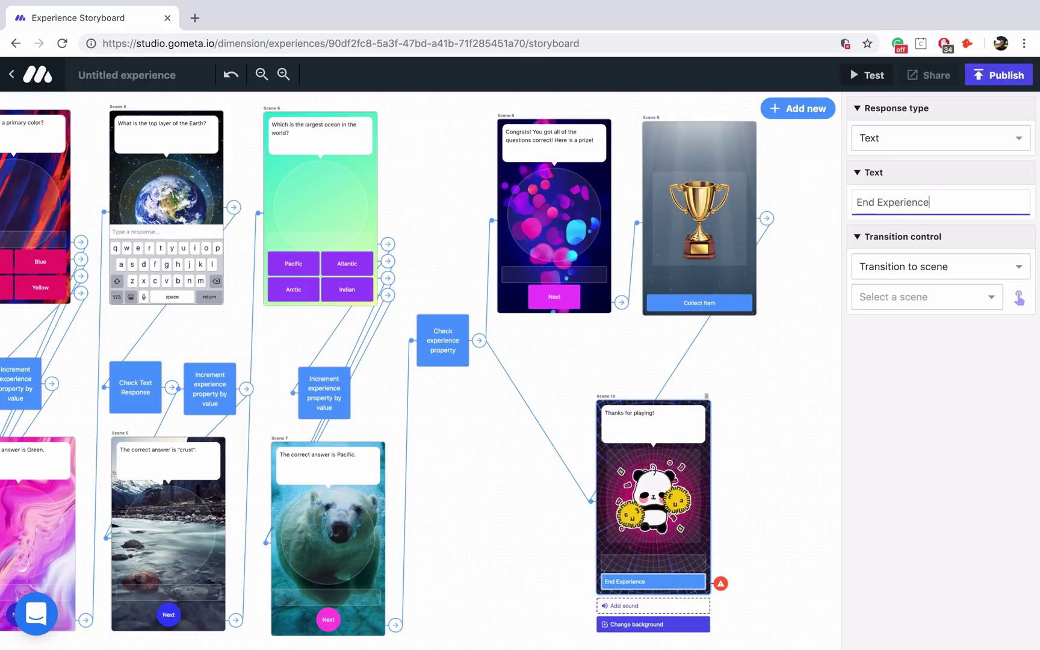
{"action": "left_click", "coordinate": [892, 268]}
{"action": "left_click", "coordinate": [893, 361]}
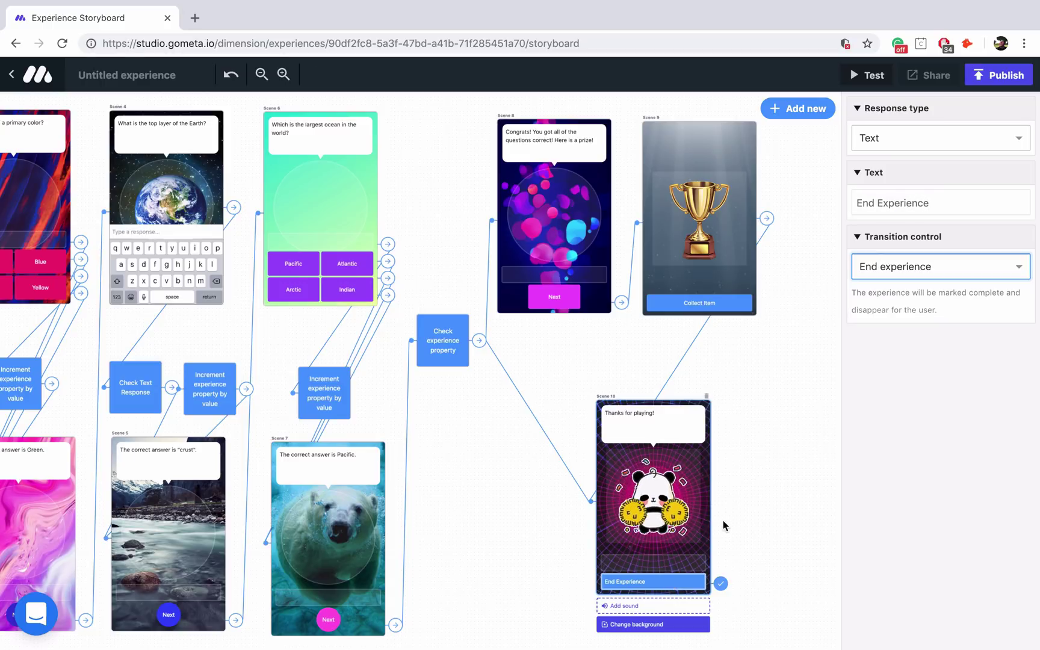
Step: Centre the button with the grid response layout and colour it orange #ff8033
{"action": "left_click", "coordinate": [709, 523]}
{"action": "left_click", "coordinate": [951, 257]}
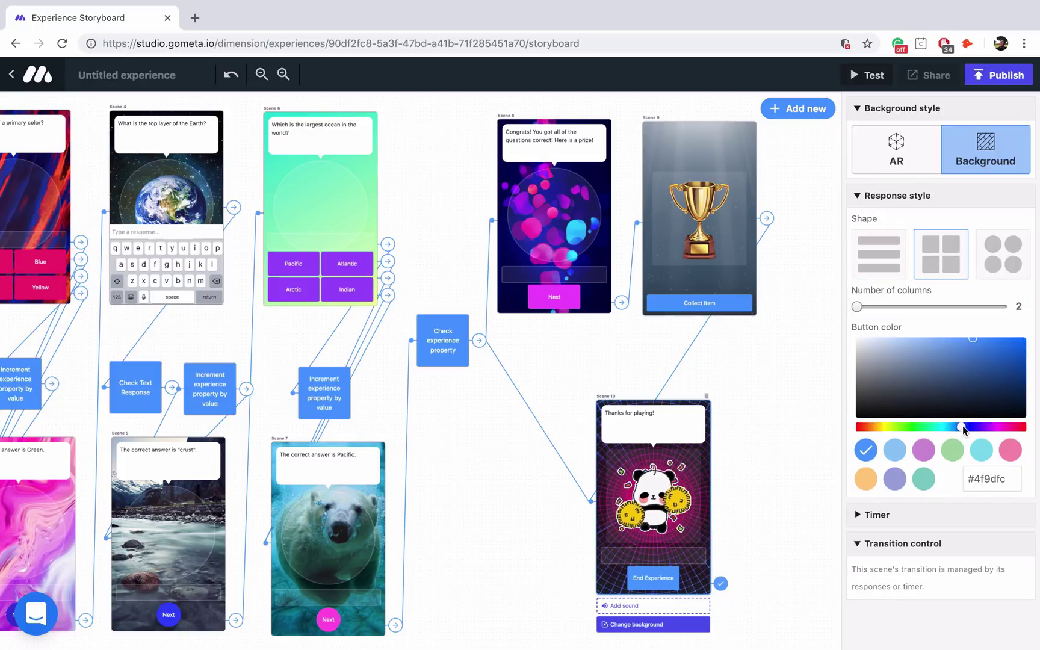
{"action": "left_click_drag", "start_coordinate": [962, 425], "coordinate": [867, 438]}
{"action": "left_click_drag", "start_coordinate": [996, 341], "coordinate": [993, 337]}
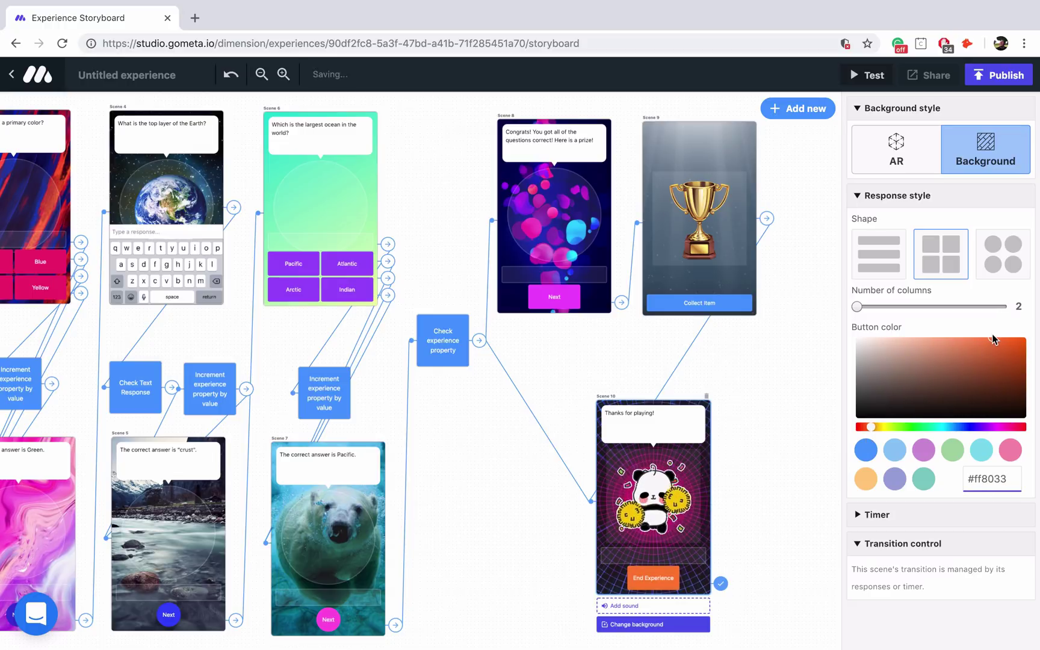
Step: Enable Scene 2's timer, change the delay from 10 to 7 seconds, and route it to Scene 3
{"action": "scroll", "coordinate": [627, 352], "scroll_direction": "left", "scroll_amount": 5}
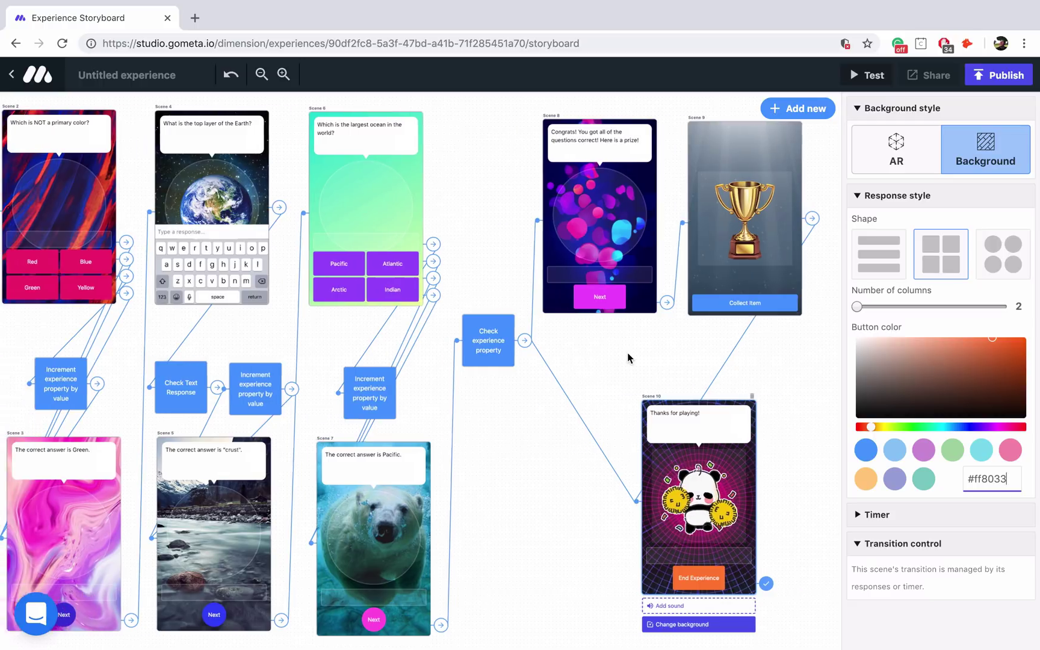
{"action": "scroll", "coordinate": [627, 352], "scroll_direction": "left", "scroll_amount": 2}
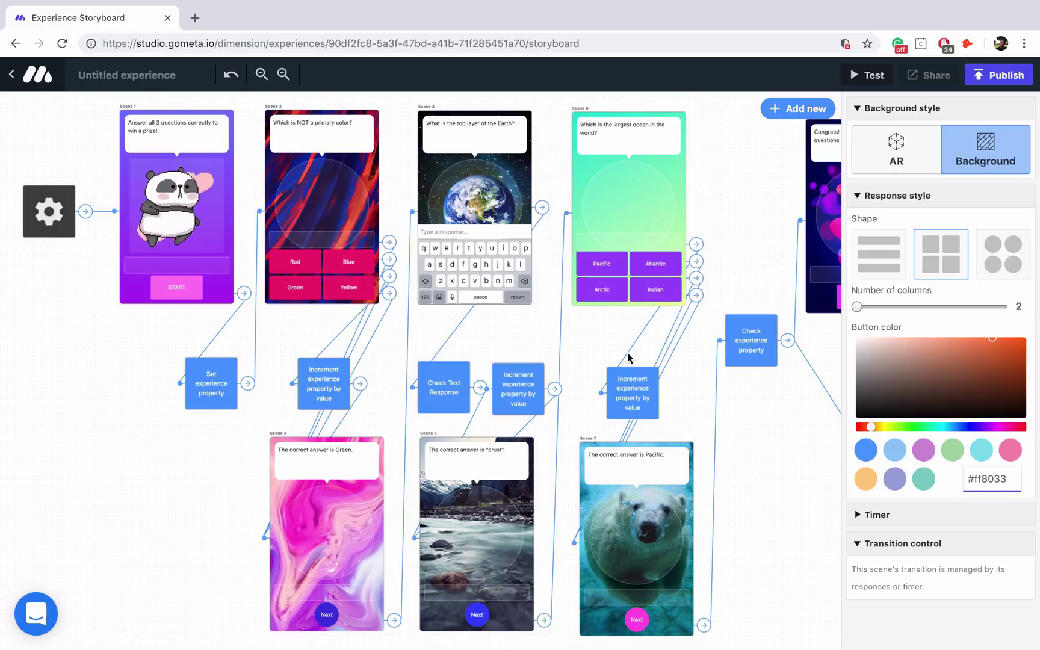
{"action": "left_click", "coordinate": [370, 173]}
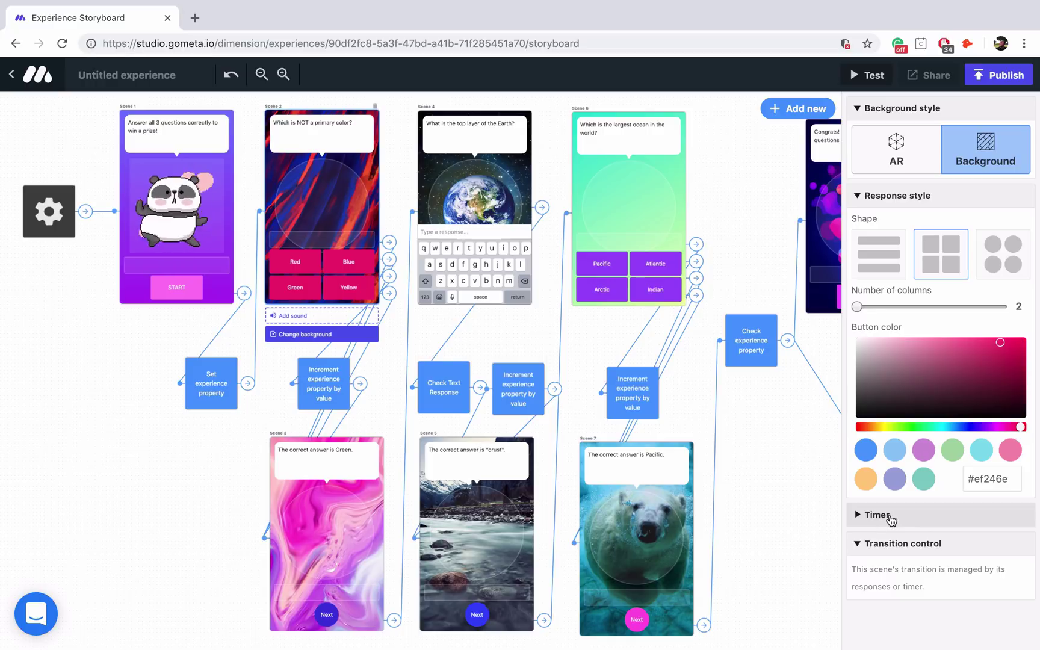
{"action": "left_click", "coordinate": [889, 516]}
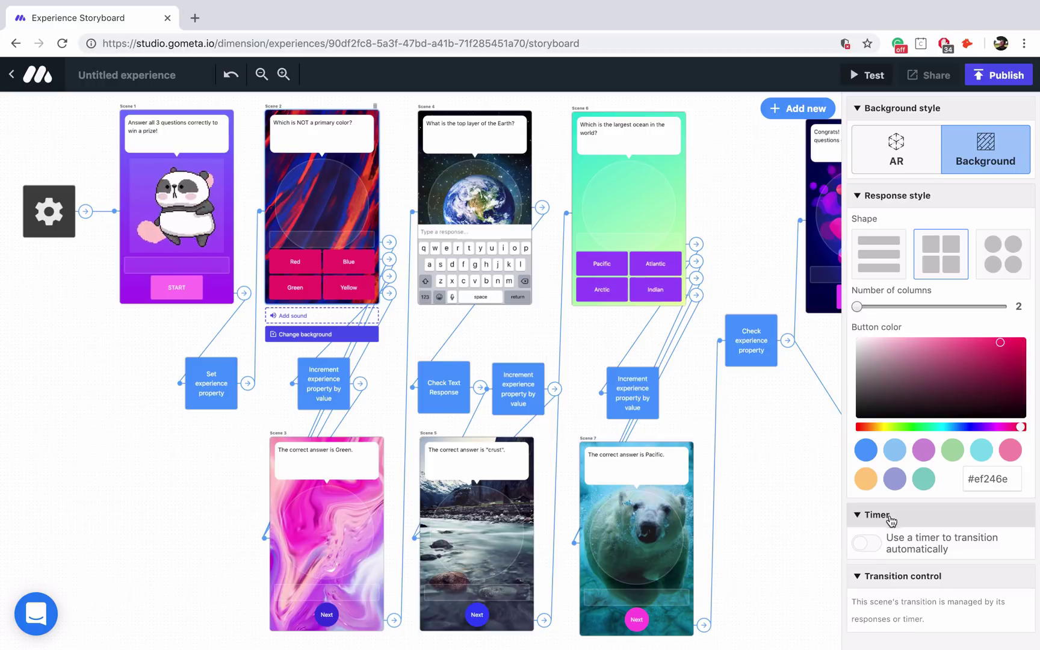
{"action": "left_click", "coordinate": [867, 545]}
{"action": "scroll", "coordinate": [870, 549], "scroll_direction": "down", "scroll_amount": 3}
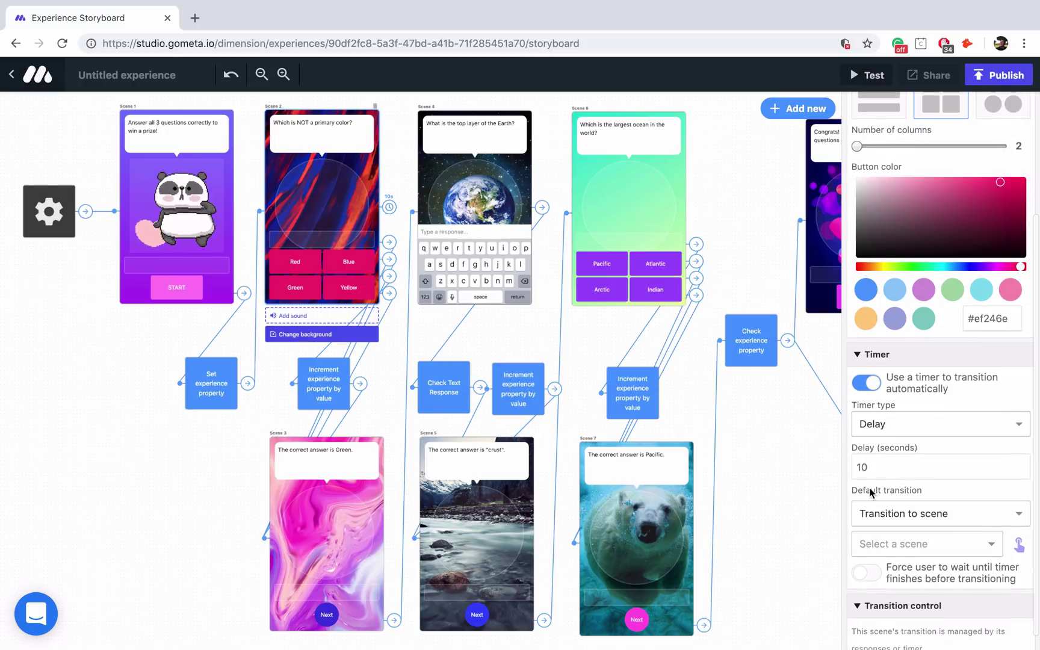
{"action": "left_click_drag", "start_coordinate": [879, 468], "coordinate": [859, 469]}
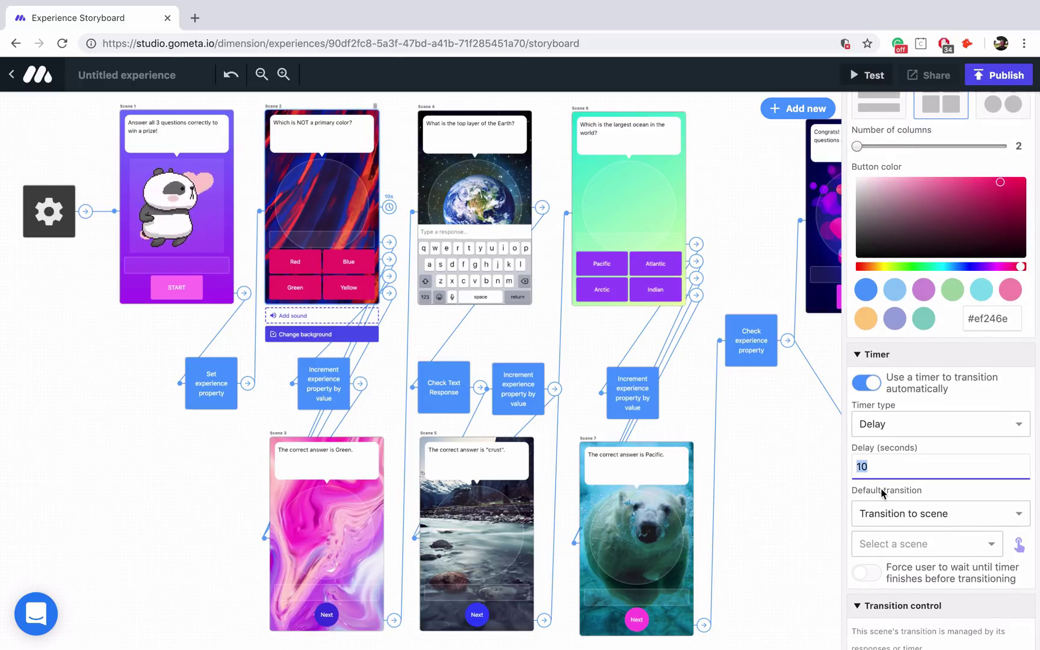
{"action": "type", "text": "7"}
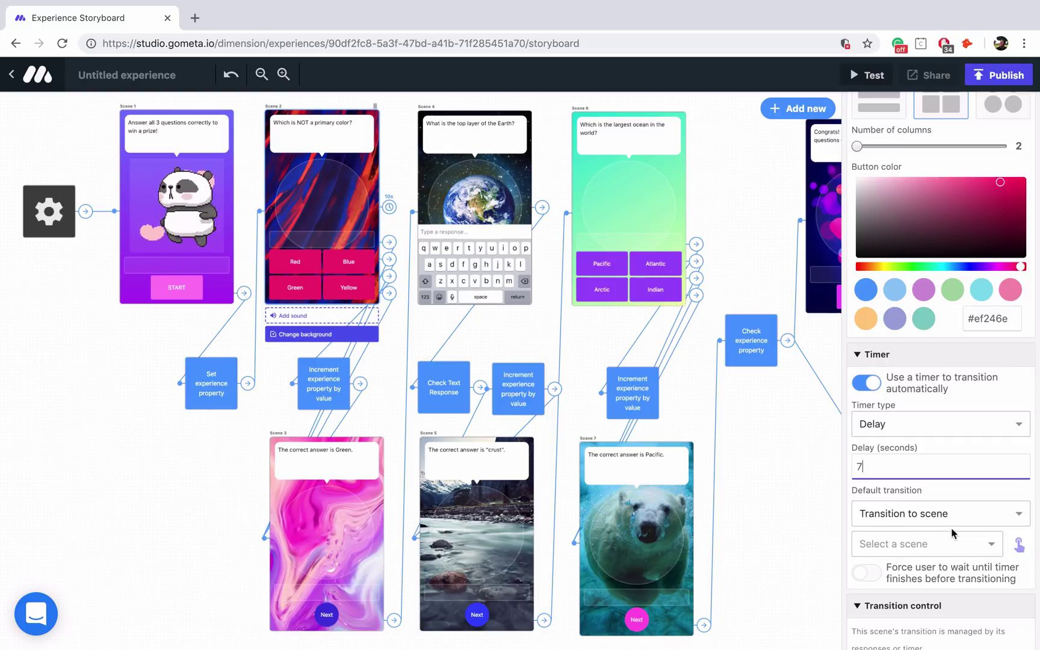
{"action": "left_click", "coordinate": [1019, 545]}
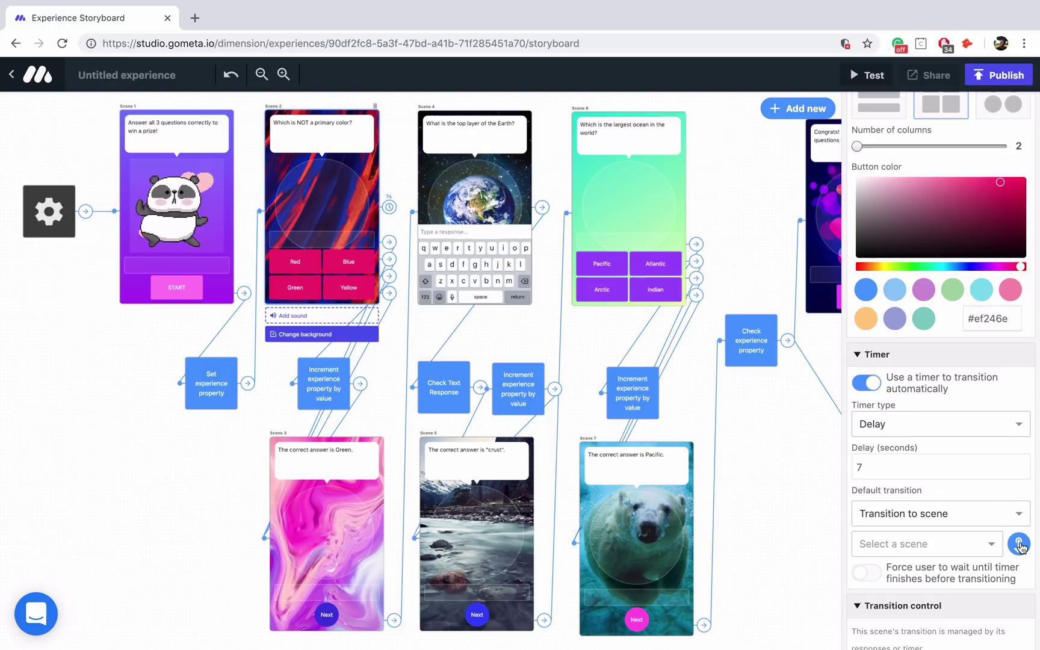
{"action": "left_click", "coordinate": [361, 515]}
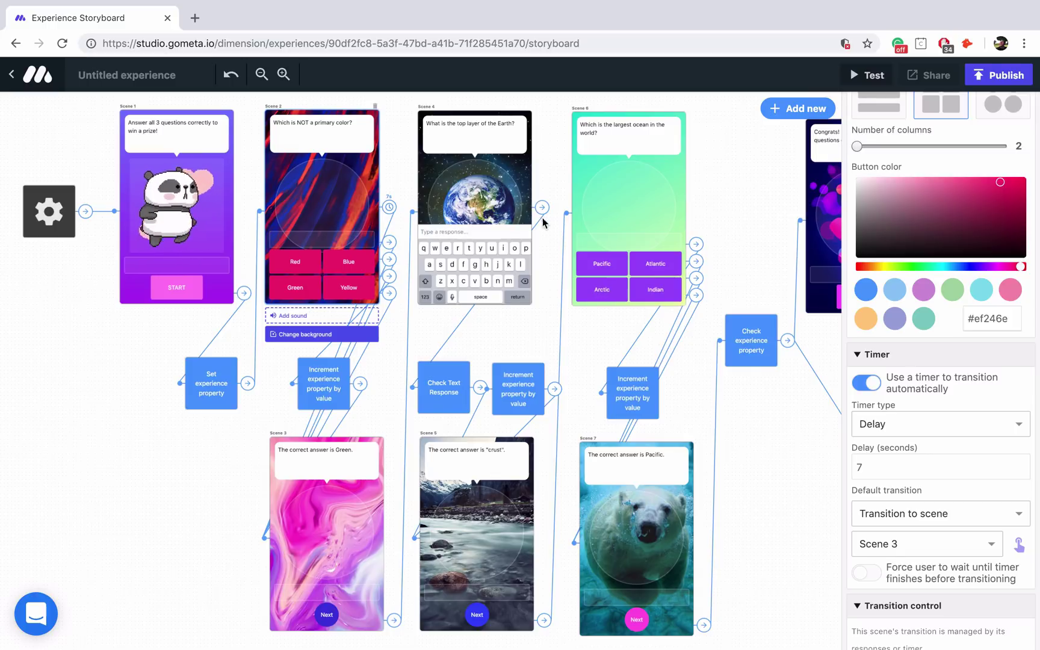
{"action": "left_click", "coordinate": [524, 181]}
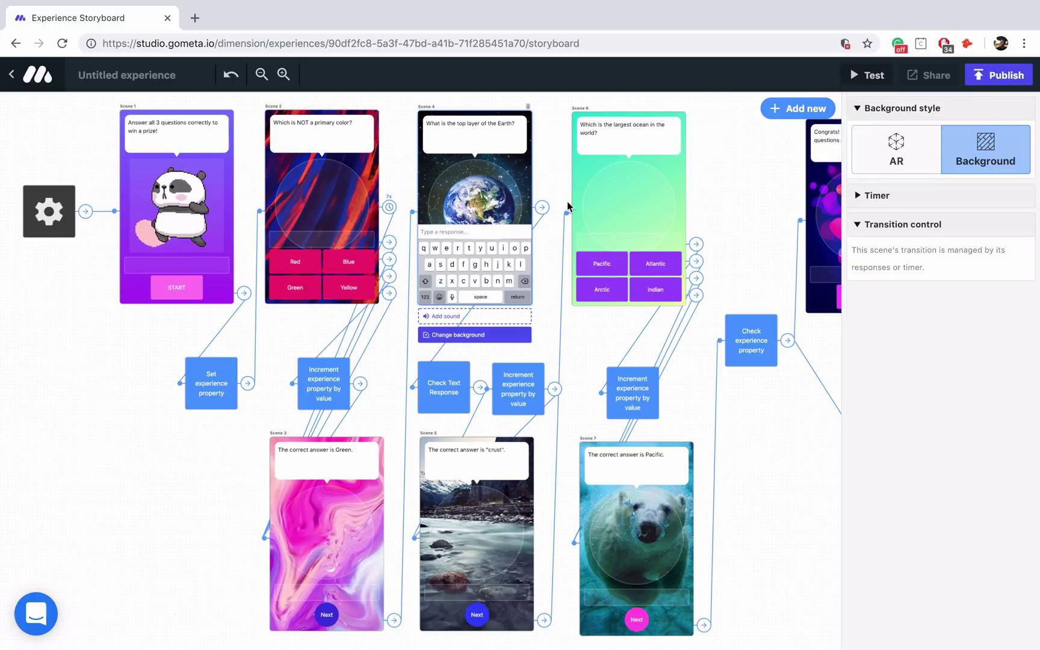
Step: Enable the Earth question's timer with a 15-second delay leading to Scene 5
{"action": "left_click", "coordinate": [896, 198]}
{"action": "left_click", "coordinate": [872, 226]}
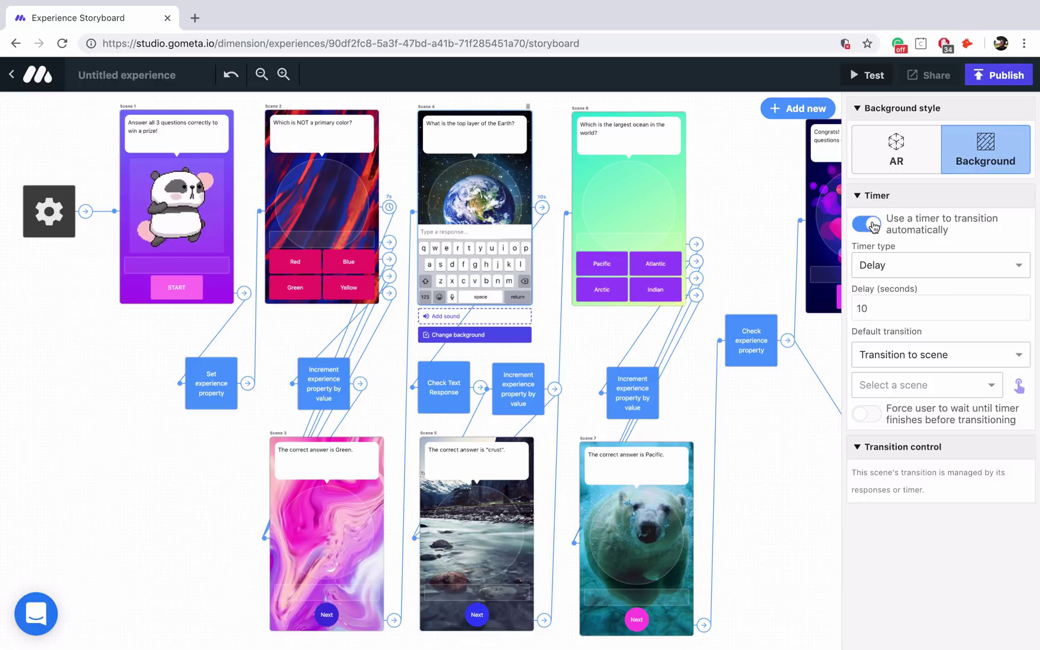
{"action": "left_click_drag", "start_coordinate": [876, 311], "coordinate": [855, 311]}
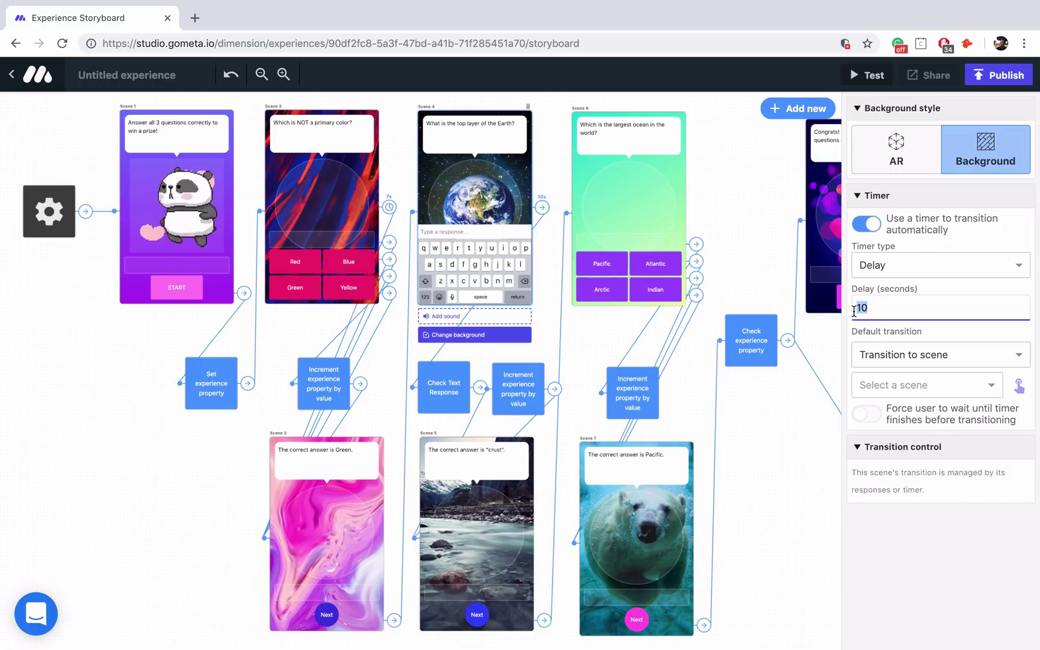
{"action": "type", "text": "15"}
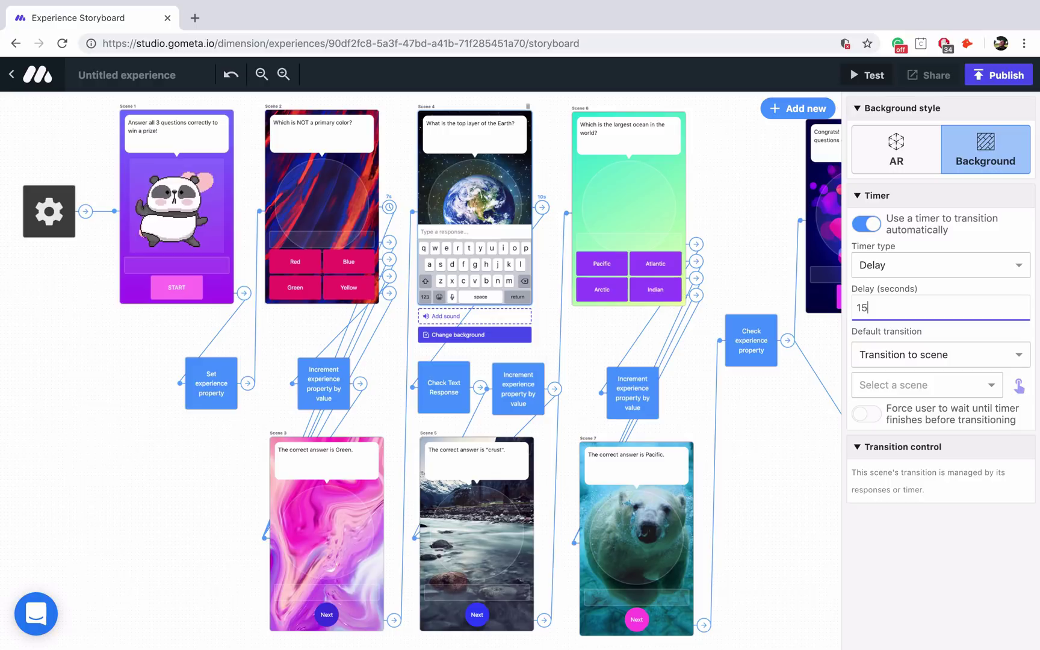
{"action": "left_click", "coordinate": [1017, 386]}
{"action": "left_click", "coordinate": [507, 493]}
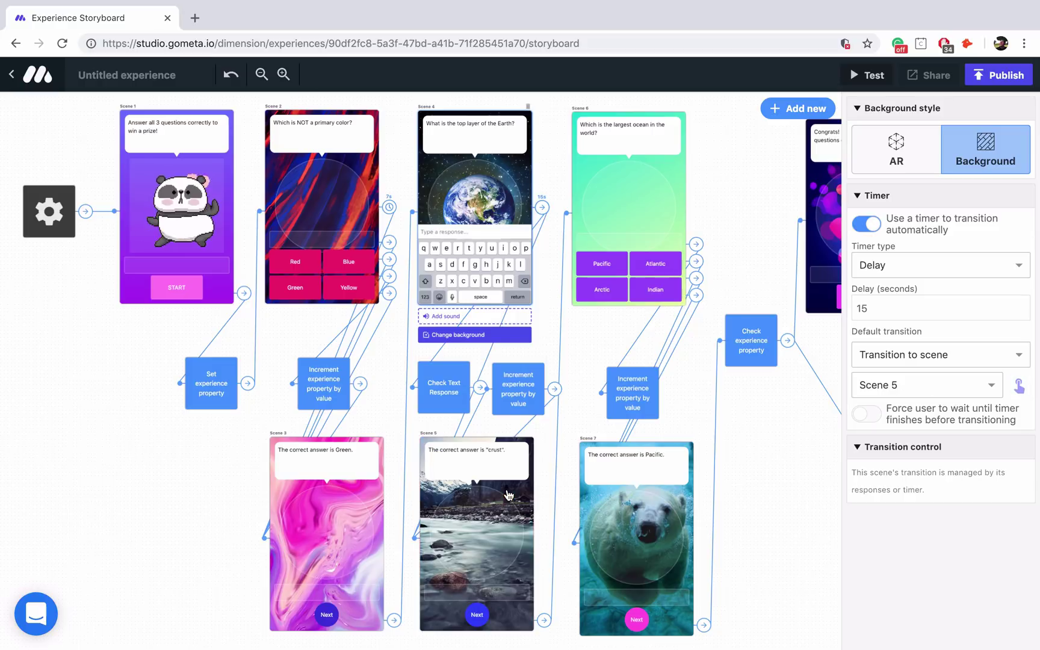
Step: Enable the ocean question's timer with a 7-second delay leading to Scene 7
{"action": "left_click", "coordinate": [683, 171]}
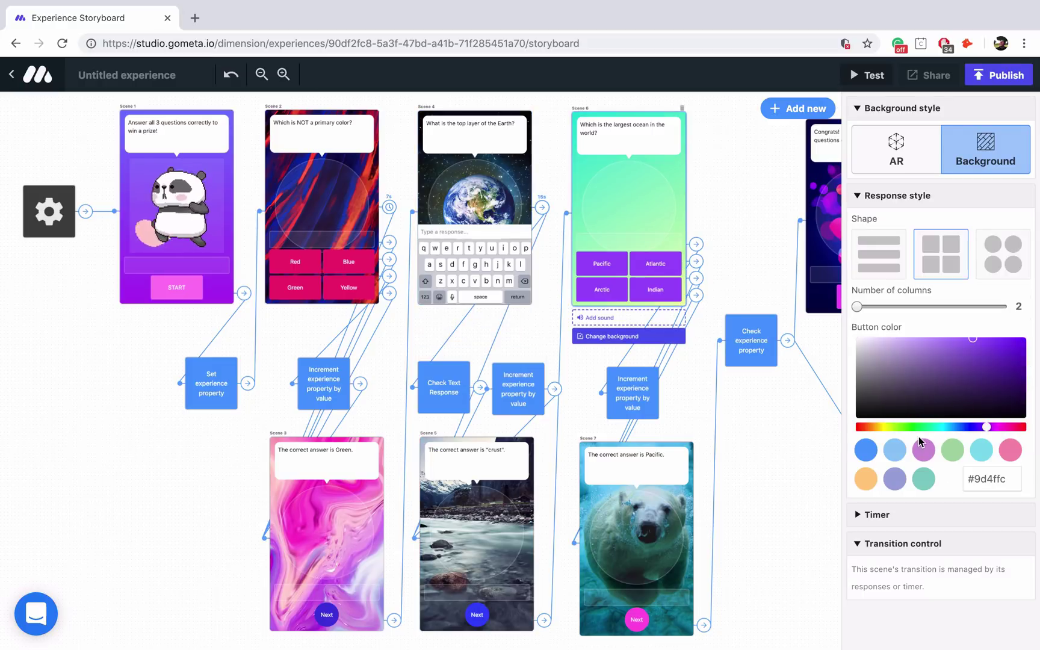
{"action": "left_click", "coordinate": [900, 524]}
{"action": "left_click", "coordinate": [867, 541]}
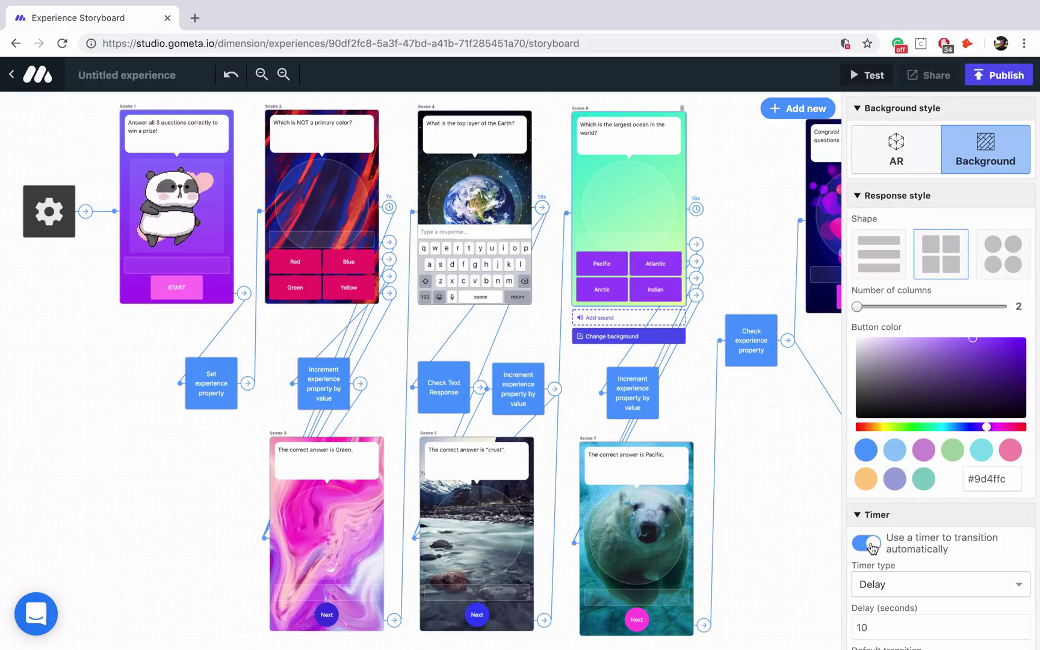
{"action": "scroll", "coordinate": [873, 539], "scroll_direction": "down", "scroll_amount": 3}
{"action": "double_click", "coordinate": [879, 515]}
{"action": "type", "text": "7"}
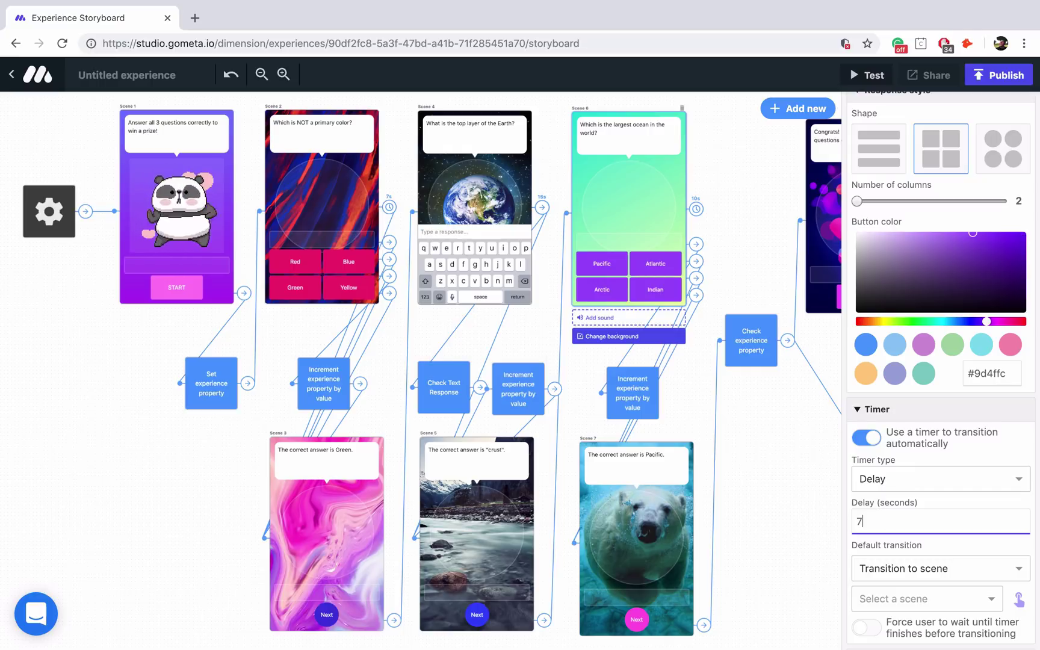
{"action": "left_click", "coordinate": [1019, 599]}
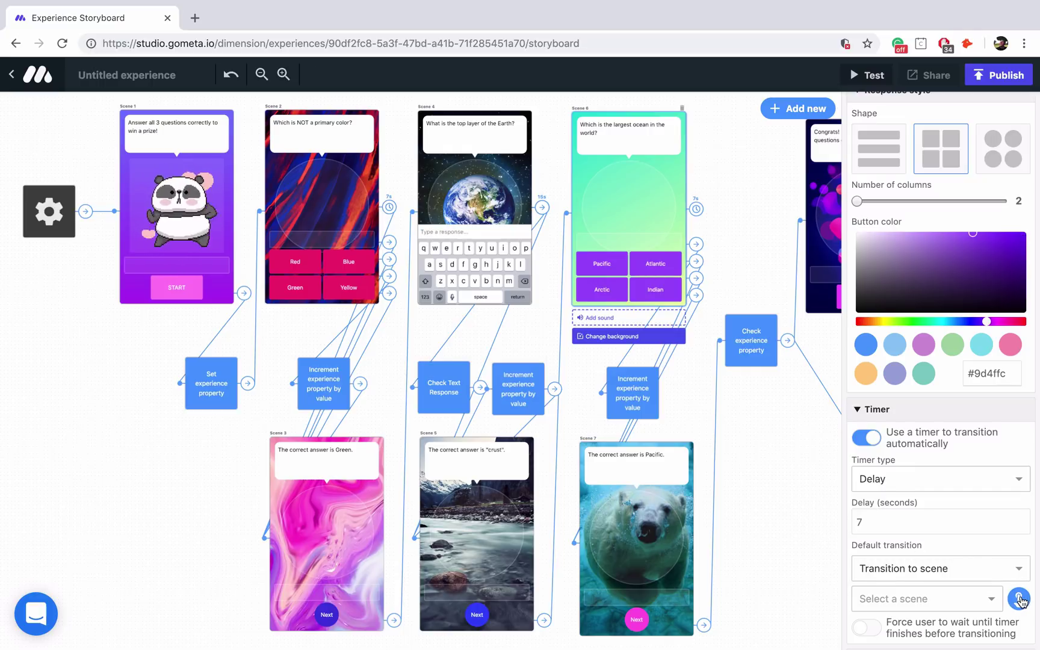
{"action": "left_click", "coordinate": [651, 535]}
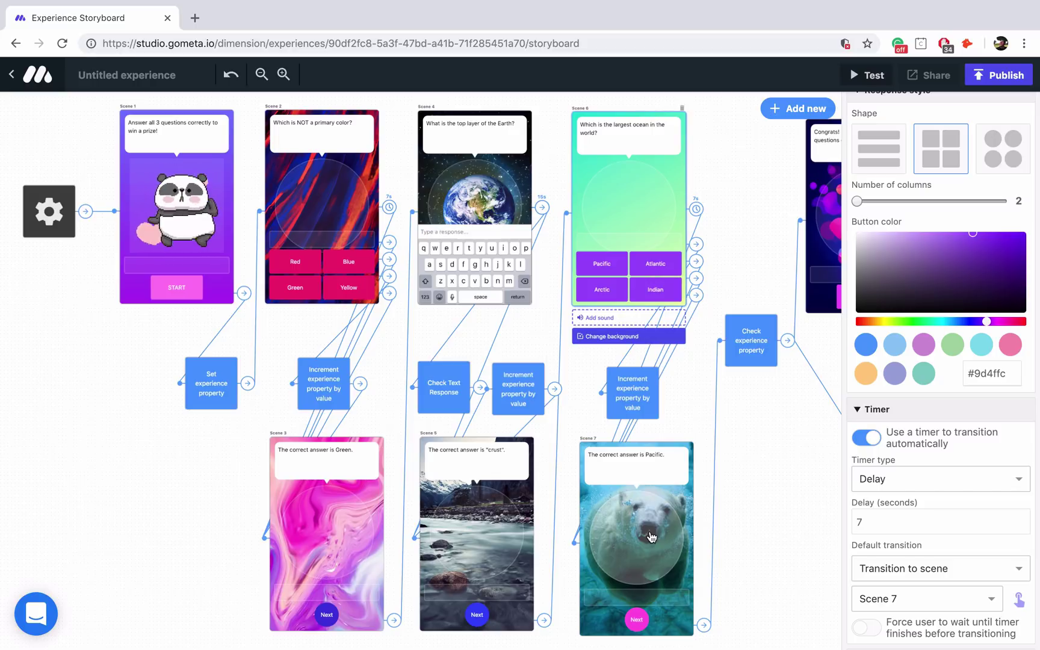
{"action": "left_click", "coordinate": [284, 74]}
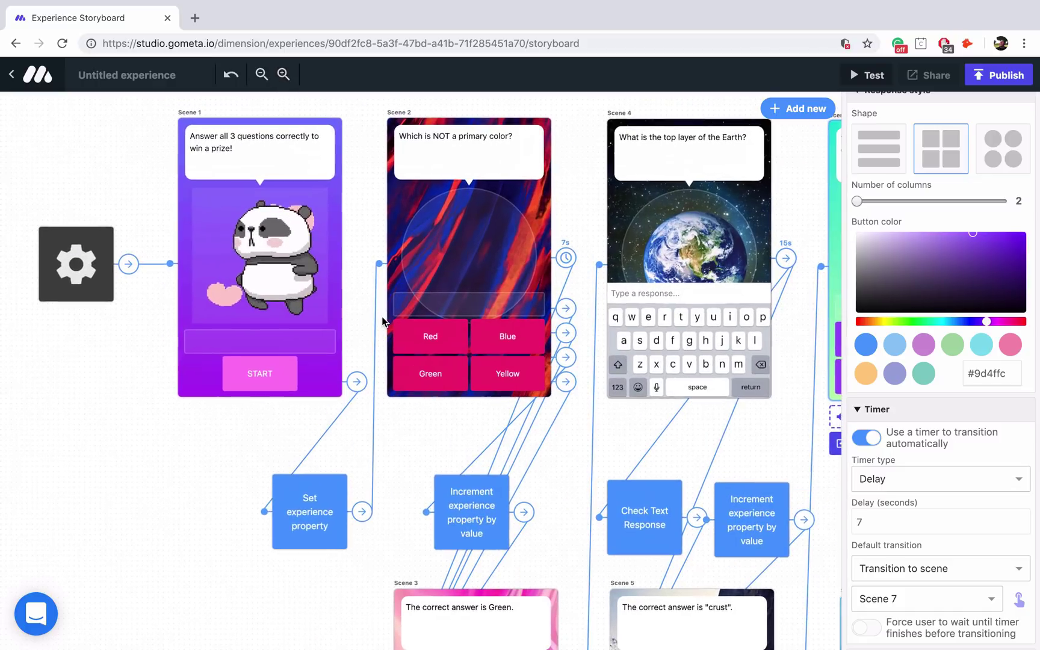
Step: Write "Your score is ${experience.points} / 3 correct." in Scene 3's answer text, using the Increment block's points key
{"action": "scroll", "coordinate": [381, 316], "scroll_direction": "down", "scroll_amount": 5}
{"action": "left_click", "coordinate": [532, 304]}
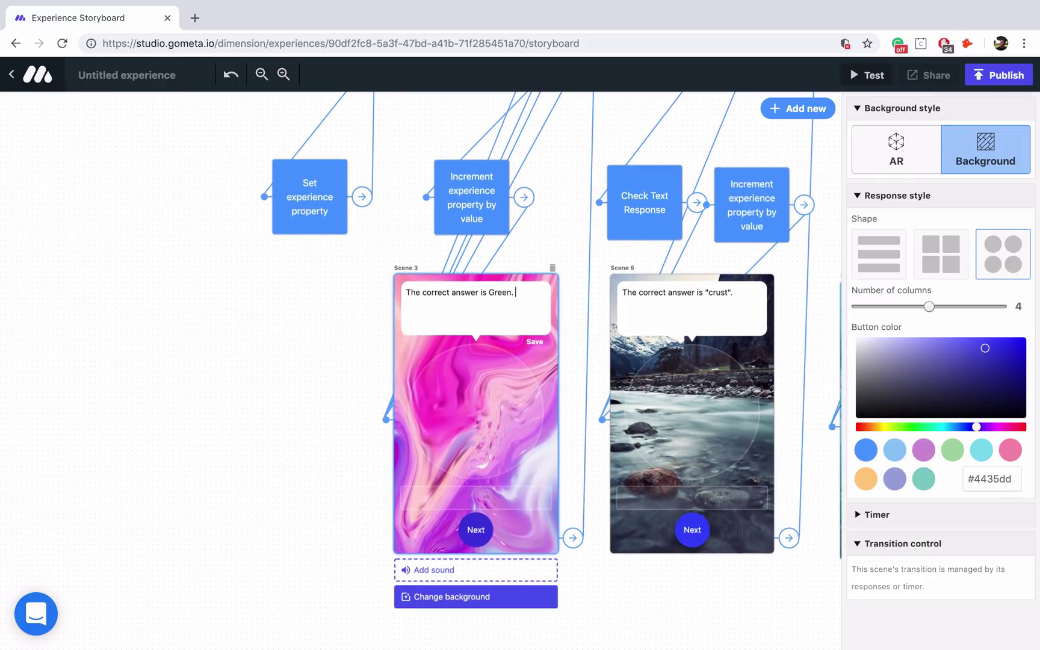
{"action": "type", "text": "Your score is ${experience."}
{"action": "left_click", "coordinate": [472, 220]}
{"action": "double_click", "coordinate": [882, 228]}
{"action": "key", "text": "ctrl+c"}
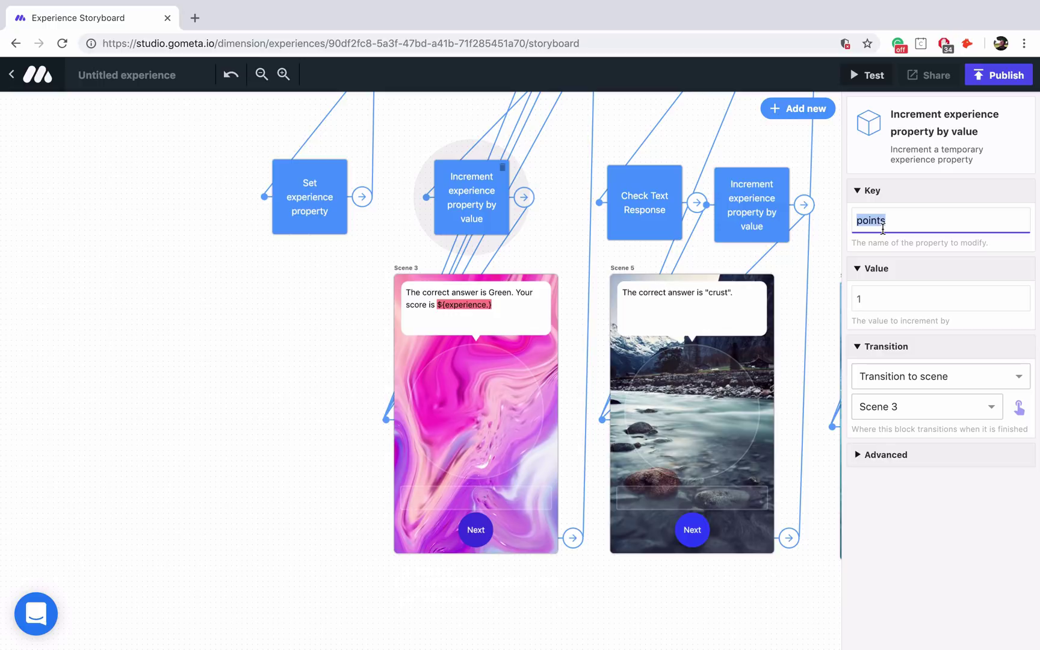
{"action": "left_click", "coordinate": [489, 305]}
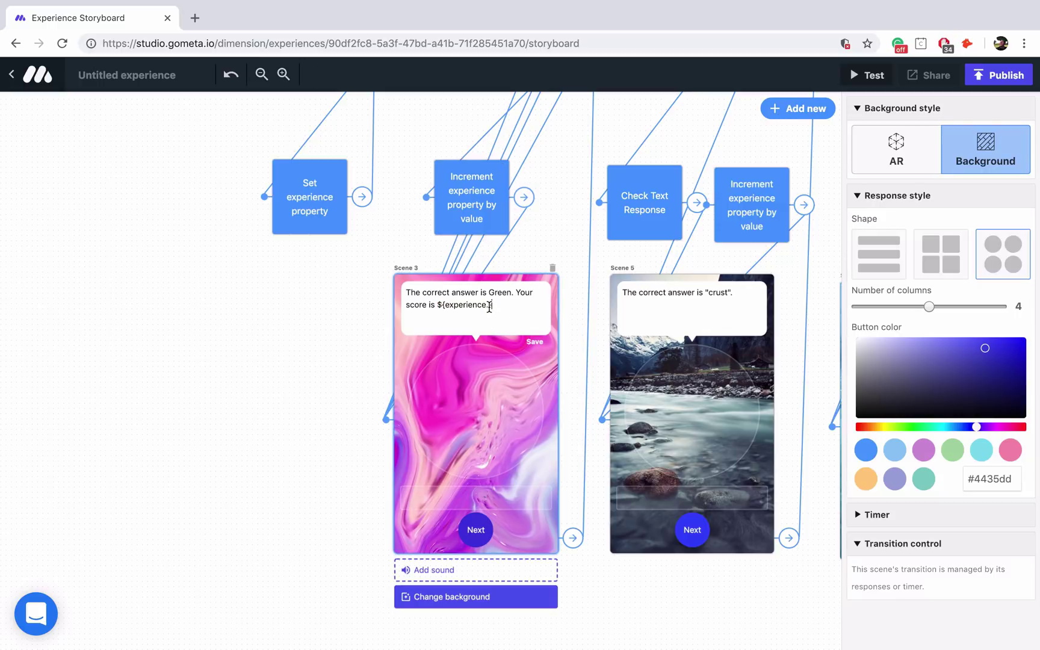
{"action": "key", "text": "ctrl+v"}
{"action": "left_click", "coordinate": [538, 311]}
{"action": "type", "text": "/ 3 correc"}
Step: Copy the score line and paste it into the answer text of Scenes 5 and 7
{"action": "left_click_drag", "start_coordinate": [515, 295], "coordinate": [516, 311]}
{"action": "key", "text": "ctrl+c"}
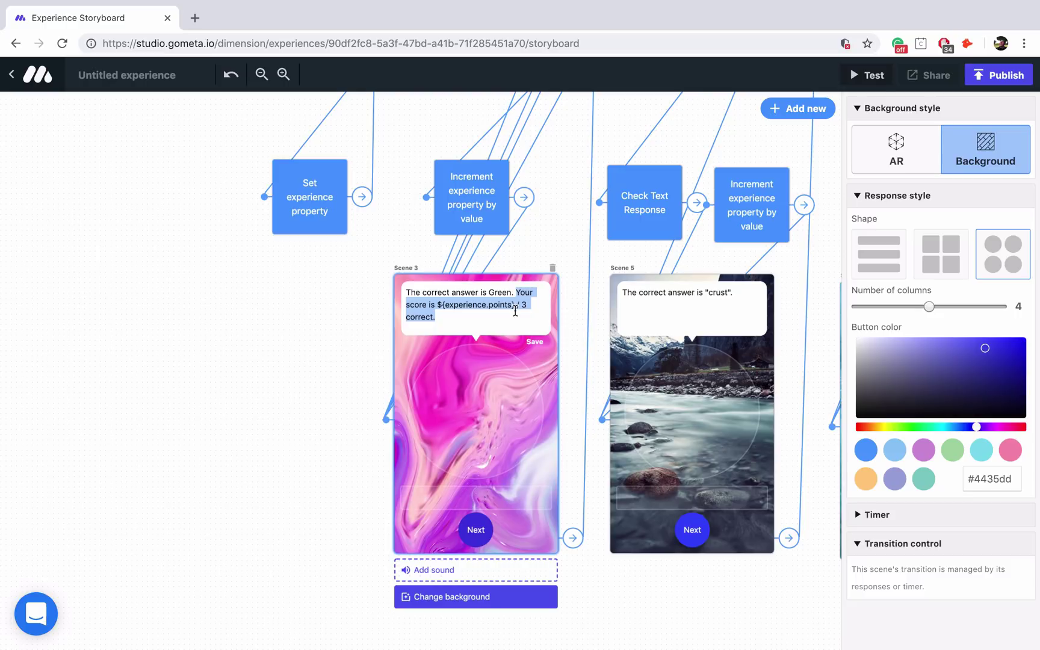
{"action": "left_click", "coordinate": [757, 301]}
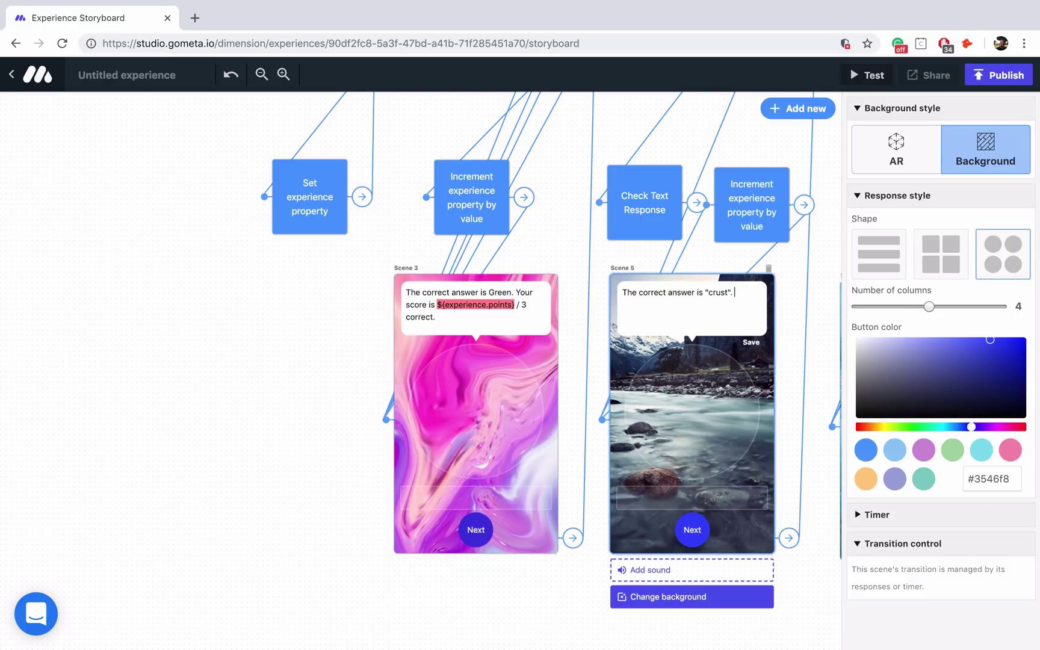
{"action": "key", "text": "ctrl+v"}
{"action": "scroll", "coordinate": [692, 391], "scroll_direction": "right", "scroll_amount": 5}
{"action": "left_click", "coordinate": [798, 298]}
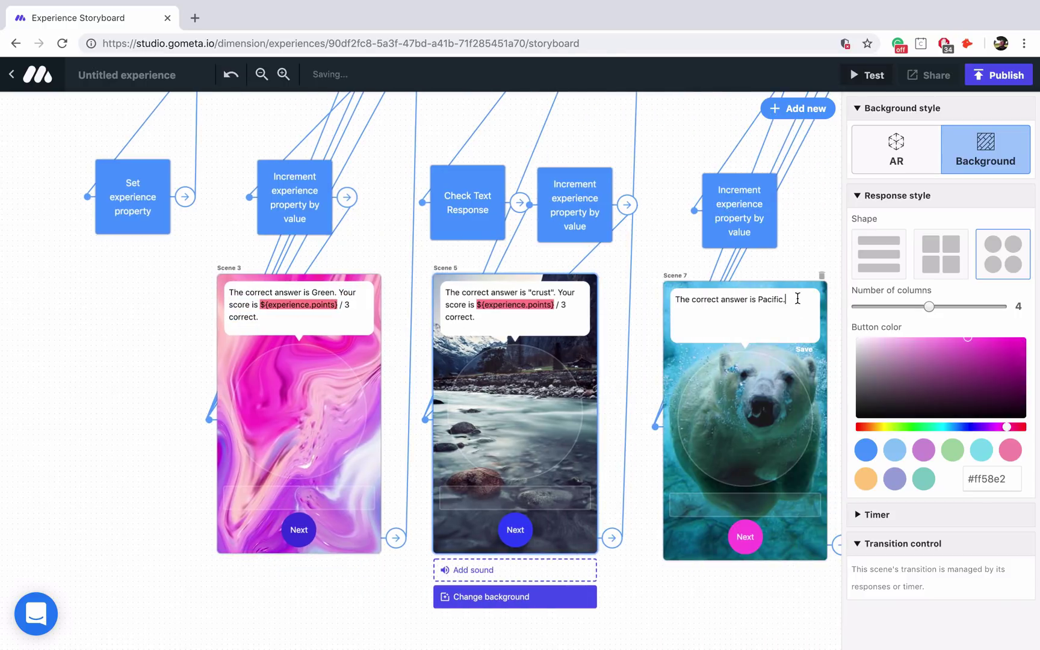
{"action": "key", "text": "ctrl+v"}
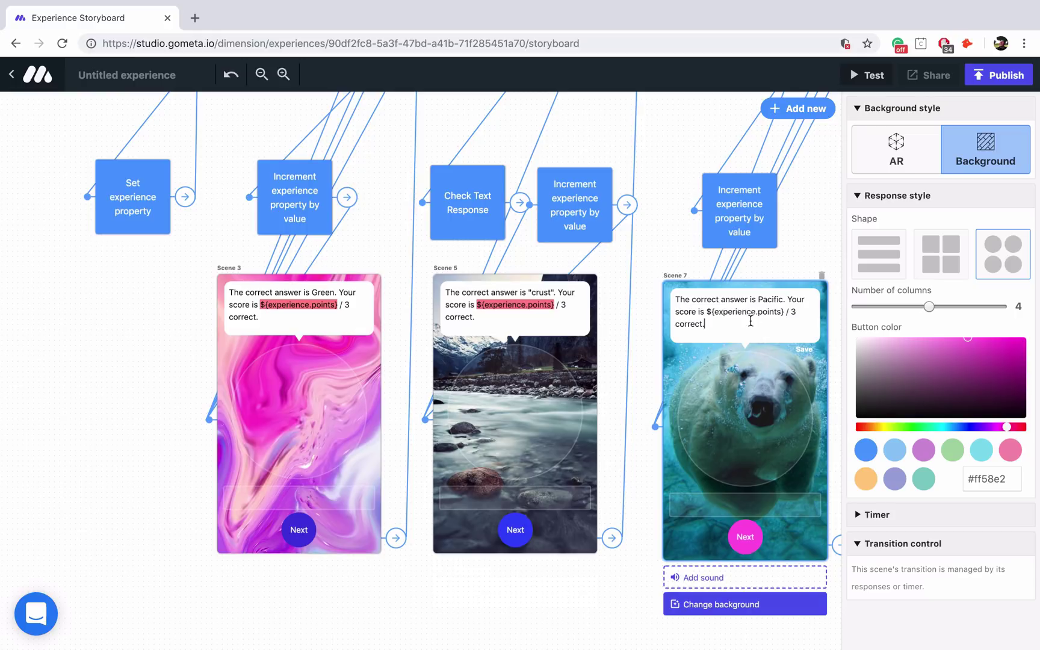
{"action": "left_click", "coordinate": [644, 324]}
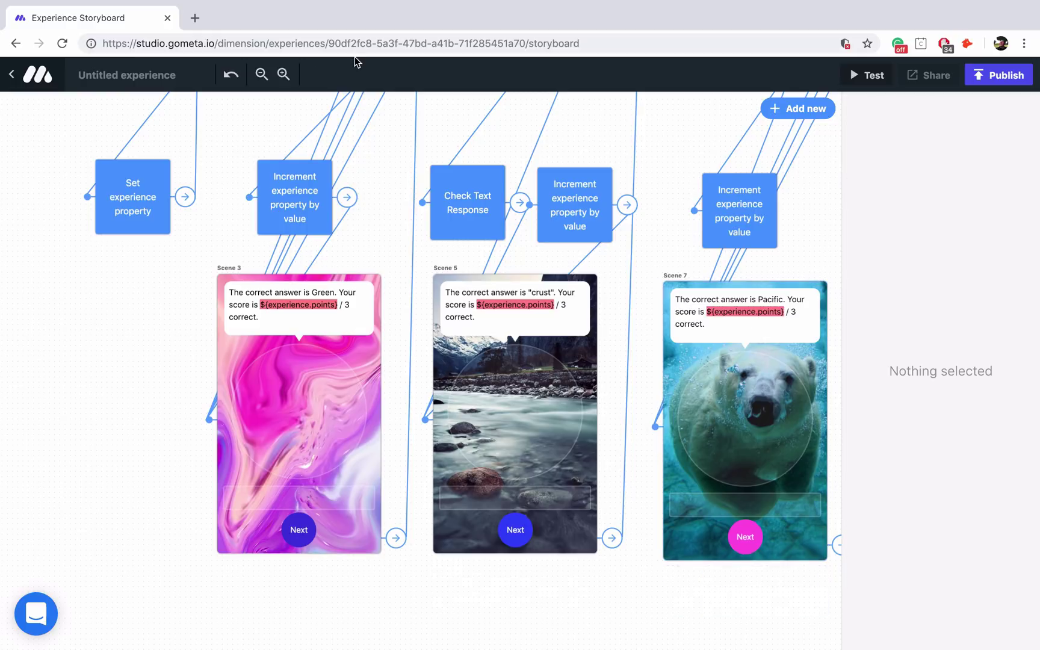
Step: Zoom out to the full storyboard and show the points check: 3 points to Scene 8, otherwise Scene 10
{"action": "left_click", "coordinate": [261, 74]}
{"action": "left_click", "coordinate": [261, 74]}
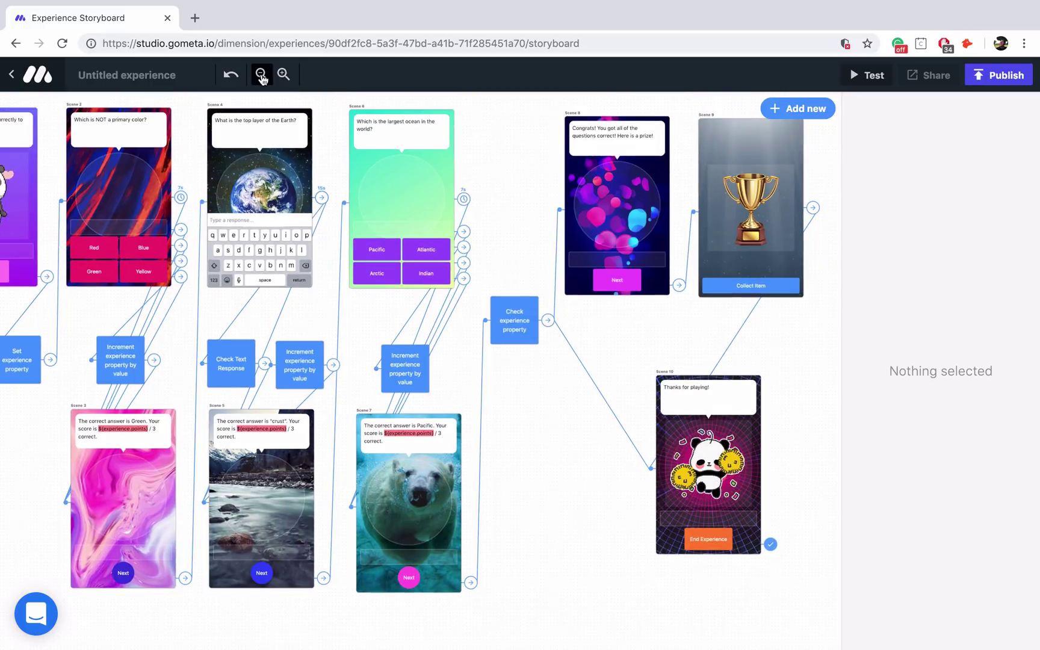
{"action": "left_click", "coordinate": [261, 73]}
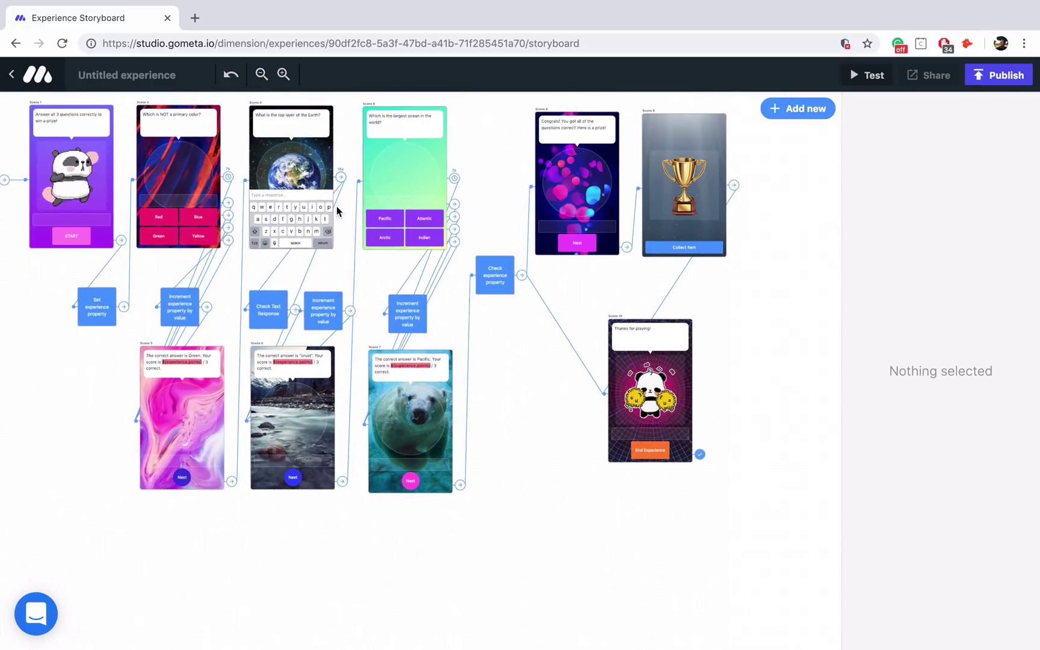
{"action": "scroll", "coordinate": [336, 205], "scroll_direction": "left", "scroll_amount": 1}
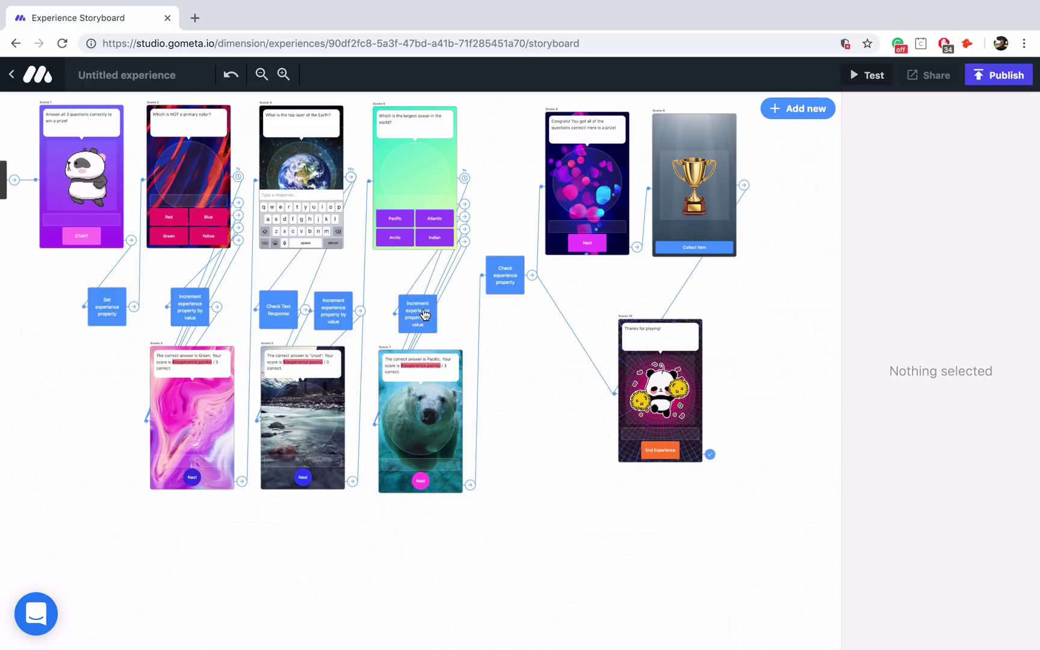
{"action": "left_click", "coordinate": [502, 280]}
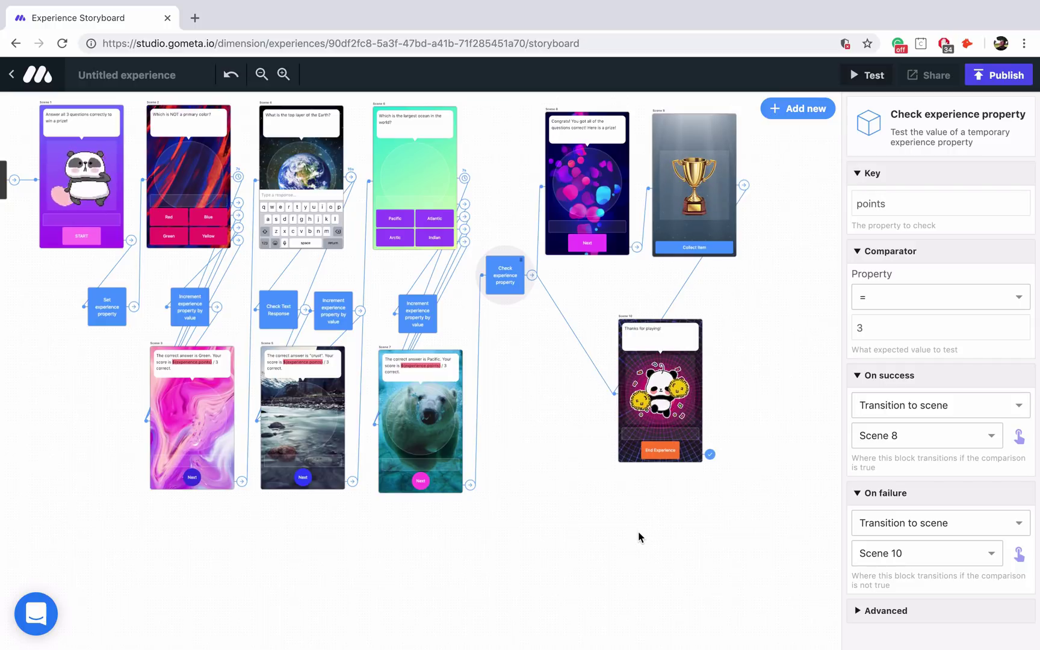
Step: Publish the experience with the name 'My Simple Trivia Game'
{"action": "left_click", "coordinate": [983, 77]}
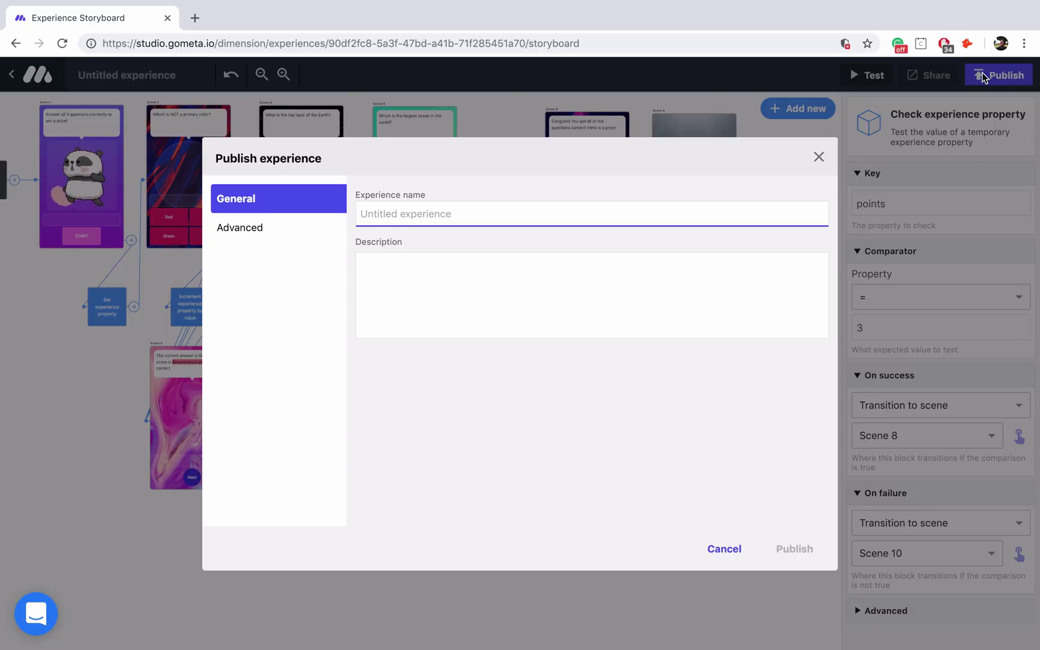
{"action": "type", "text": "My Simple Trivia Game"}
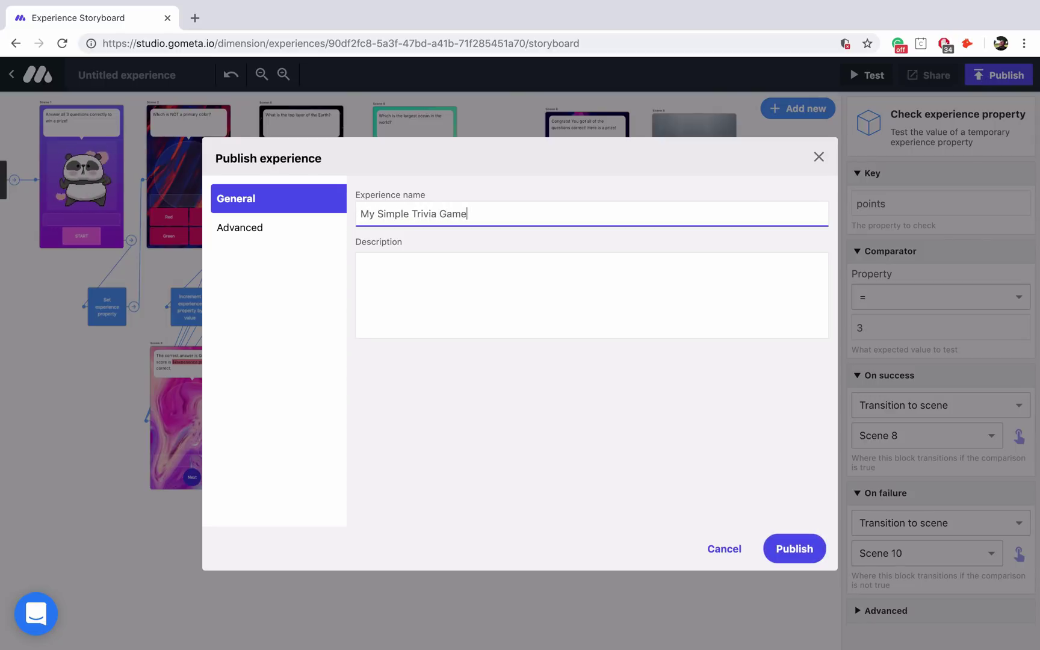
{"action": "left_click", "coordinate": [802, 548]}
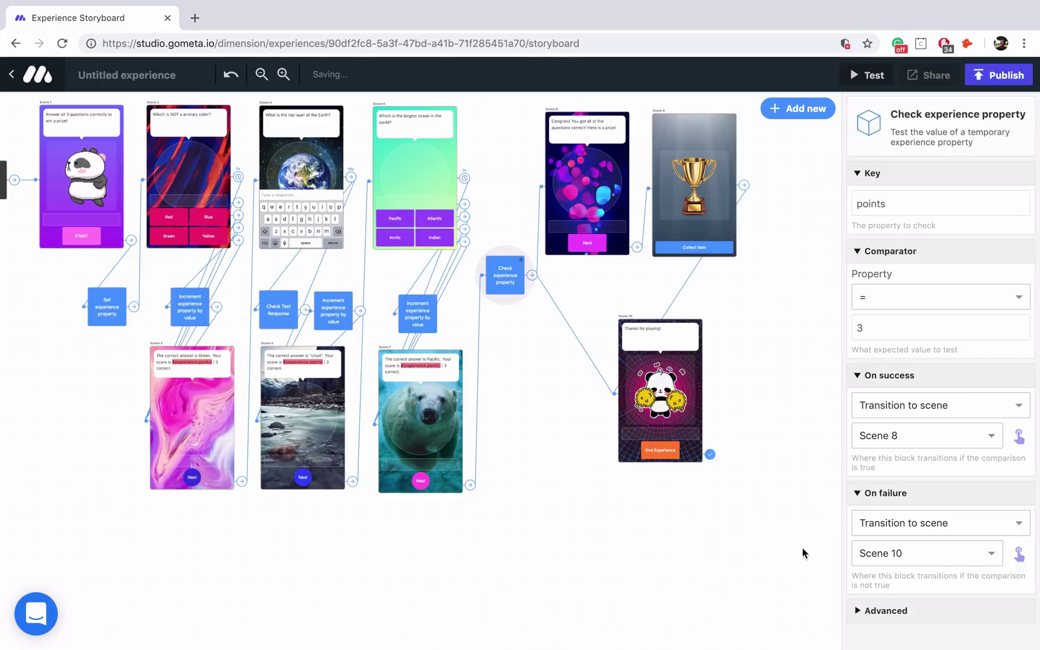